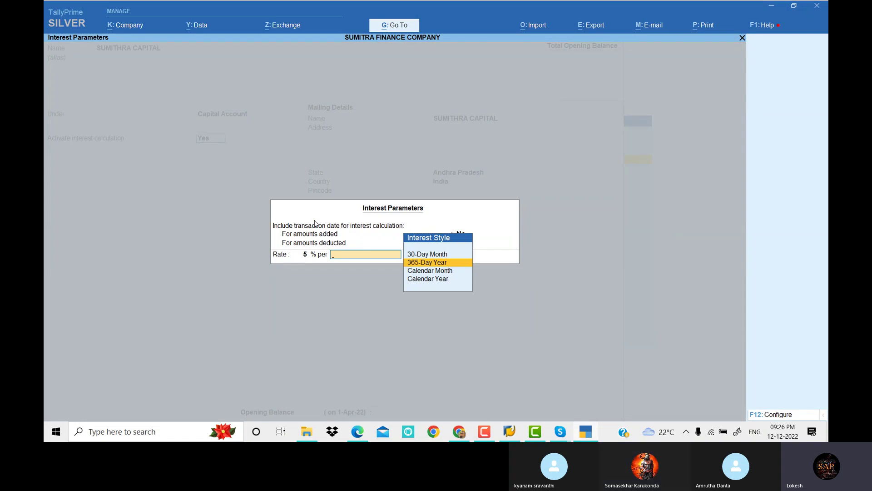
- Set the first capital ledger's interest to apply per 365-Day Year on All Balances and save the ledger
{"action": "key", "text": "Return"}
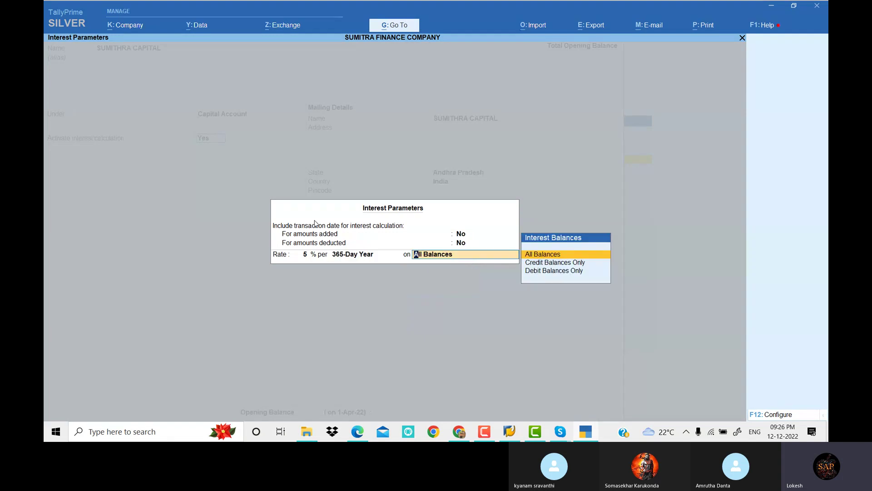
{"action": "key", "text": "Return"}
{"action": "key", "text": "Return"}
{"action": "key", "text": "Return"}
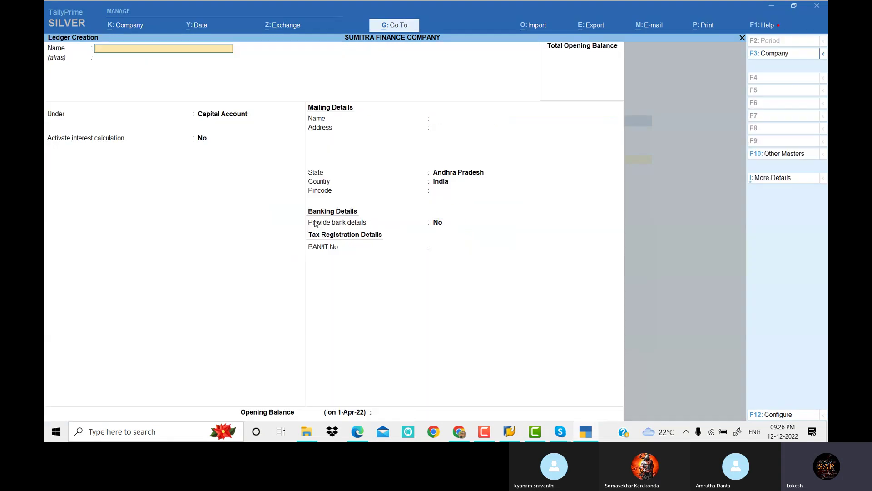
- Create the second partner's capital ledger under Capital Account and activate its interest calculation
{"action": "type", "text": "BHARGAVI CAPITAL"}
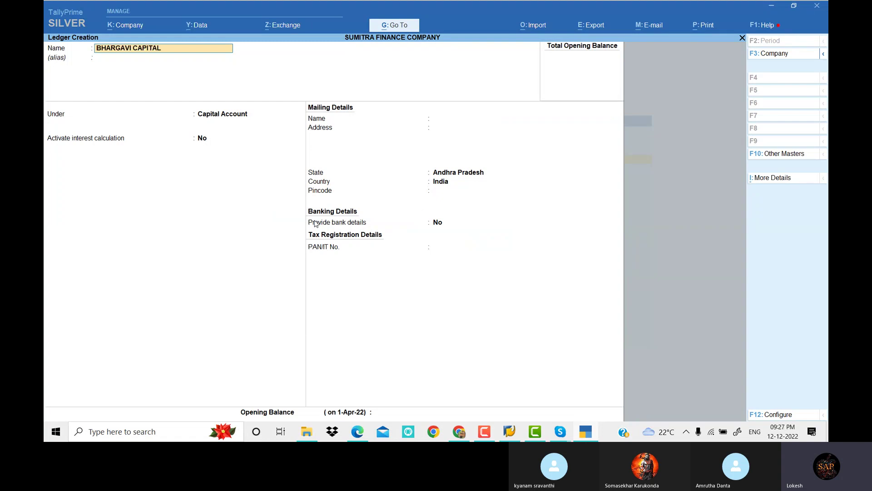
{"action": "key", "text": "Return"}
{"action": "key", "text": "Return"}
{"action": "key", "text": "Return"}
{"action": "type", "text": "y"}
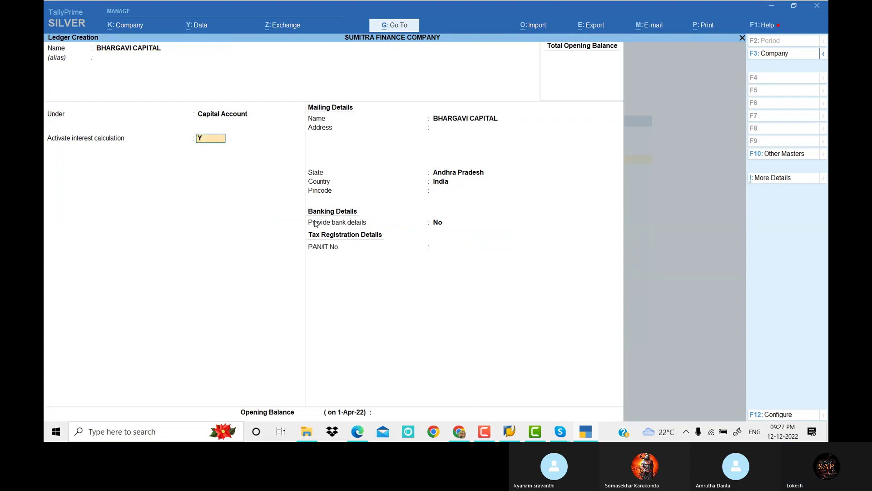
{"action": "key", "text": "Return"}
{"action": "key", "text": "Return"}
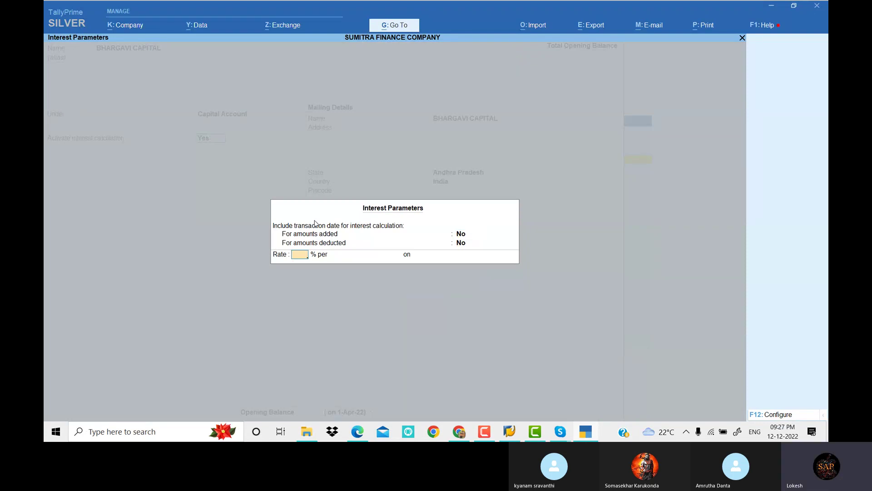
- Set the second partner's interest rate to 10%, accept the default interest style and balances, and save the ledger
{"action": "left_click", "coordinate": [362, 436]}
{"action": "left_click", "coordinate": [586, 432]}
{"action": "type", "text": "10"}
{"action": "key", "text": "Return"}
{"action": "key", "text": "Return"}
{"action": "key", "text": "Return"}
{"action": "key", "text": "Return"}
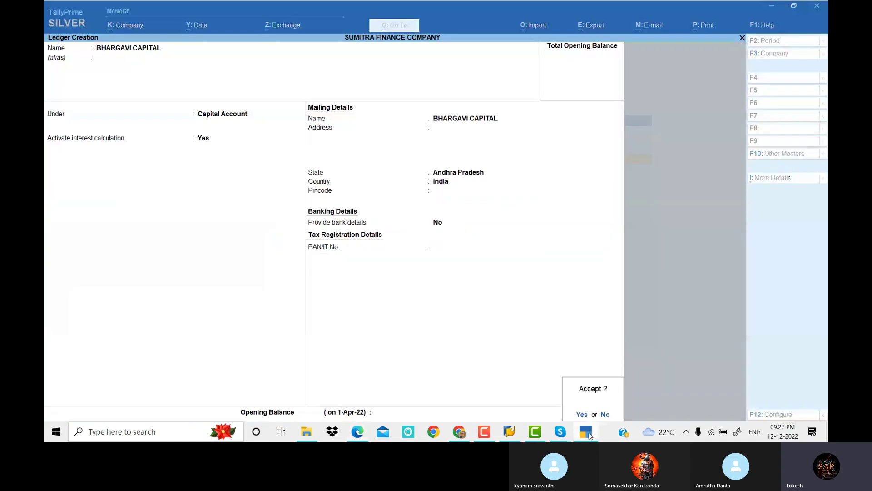
{"action": "key", "text": "Return"}
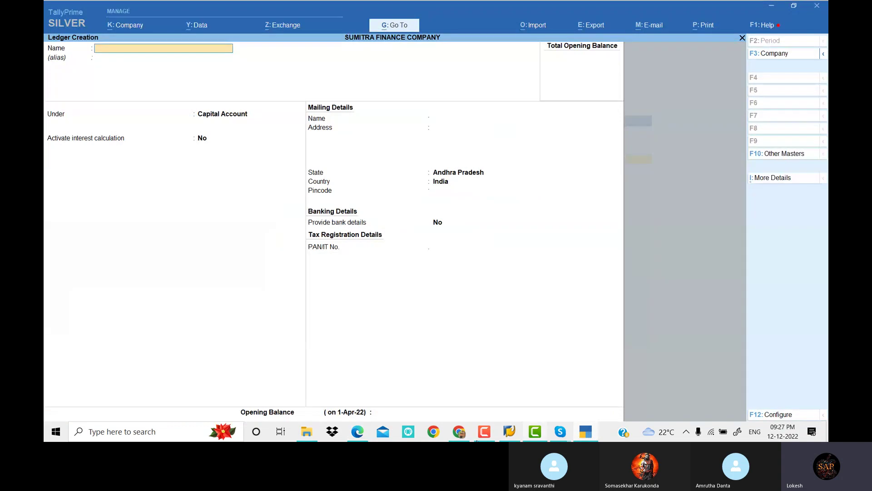
- Check the expense heads in the problem PDF and name the new ledger Rent
{"action": "left_click", "coordinate": [367, 434]}
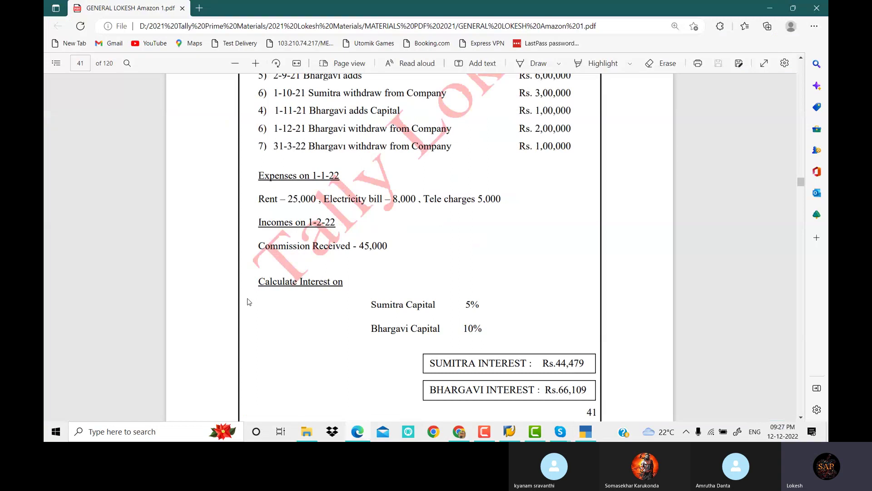
{"action": "scroll", "coordinate": [249, 302], "scroll_direction": "up", "scroll_amount": 1}
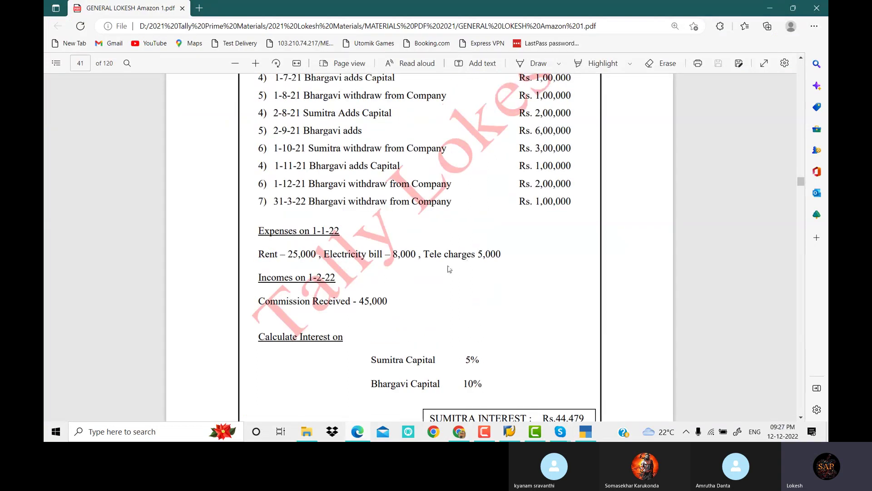
{"action": "left_click", "coordinate": [584, 436]}
{"action": "type", "text": "REN"}
{"action": "key", "text": "BackSpace"}
{"action": "key", "text": "BackSpace"}
{"action": "type", "text": "ent"}
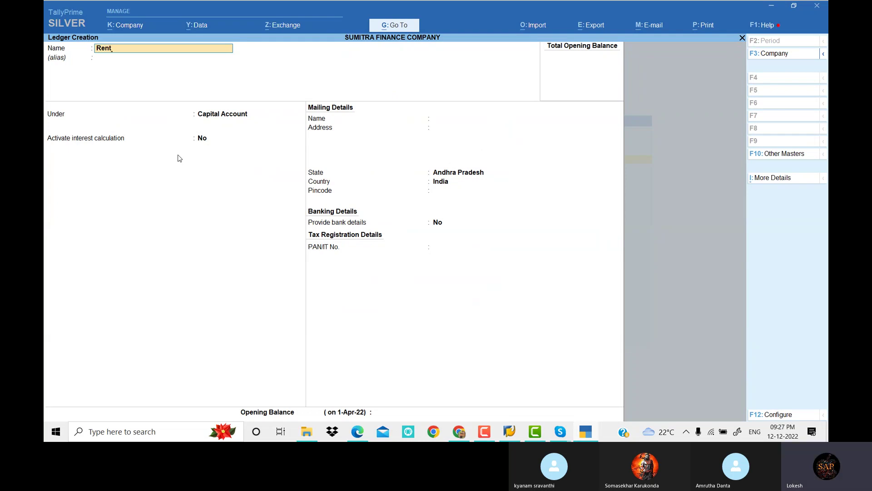
- Place the Rent ledger under Indirect Expenses with ledger type Not Applicable and save it
{"action": "key", "text": "Return"}
{"action": "type", "text": "Ind"}
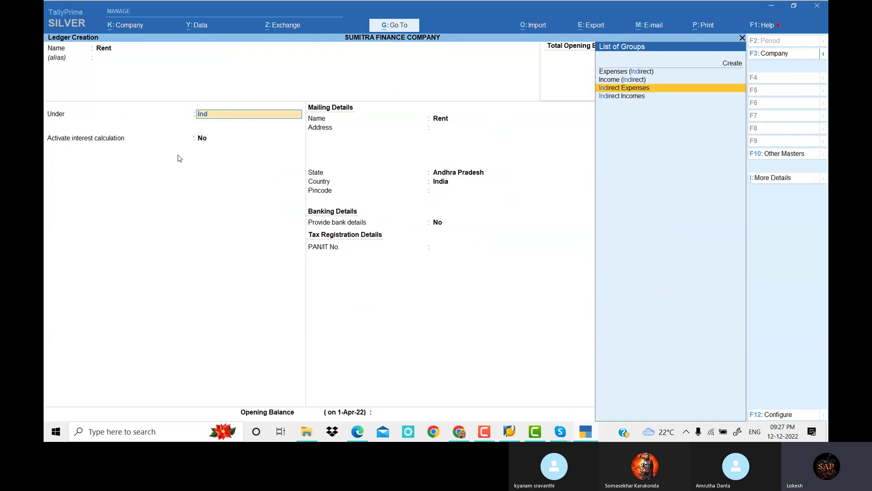
{"action": "key", "text": "Return"}
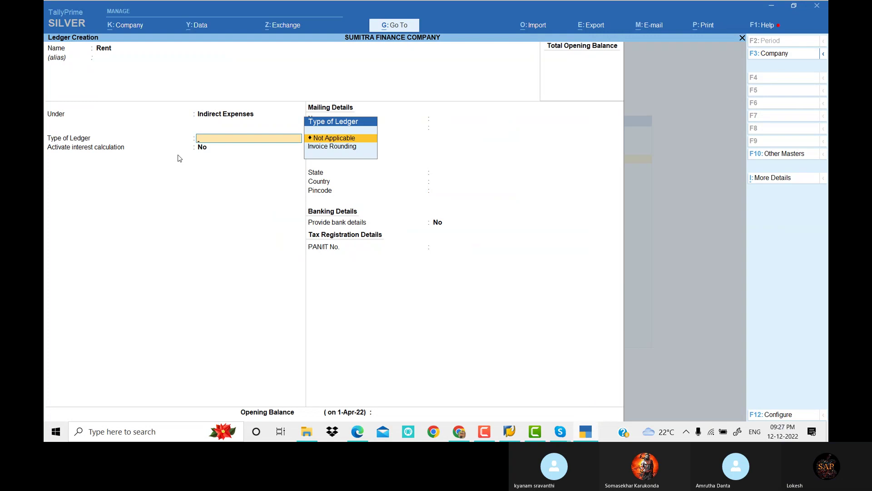
{"action": "key", "text": "Return"}
{"action": "key", "text": "Return"}
{"action": "key", "text": "Return"}
{"action": "key", "text": "Return"}
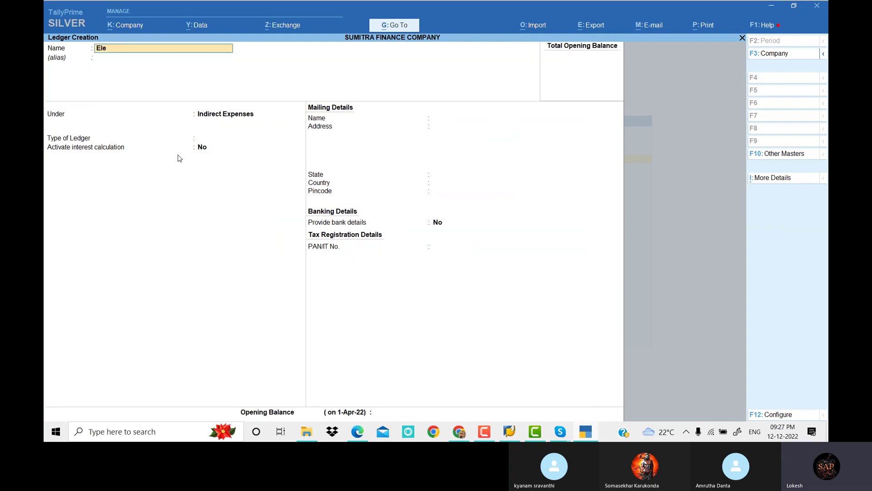
- Create the Electricity Bill ledger under Indirect Expenses with ledger type Not Applicable
{"action": "type", "text": "Electricity Bi"}
{"action": "key", "text": "Return"}
{"action": "key", "text": "Return"}
{"action": "key", "text": "Return"}
{"action": "key", "text": "Return"}
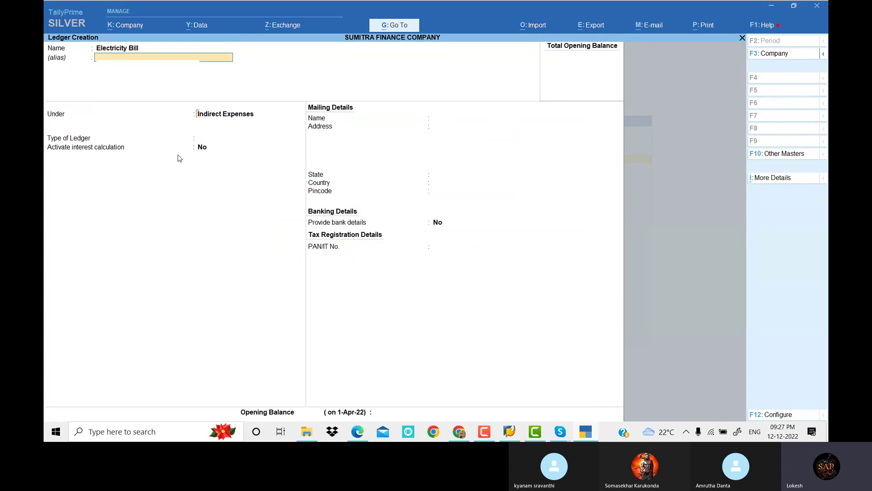
{"action": "key", "text": "Return"}
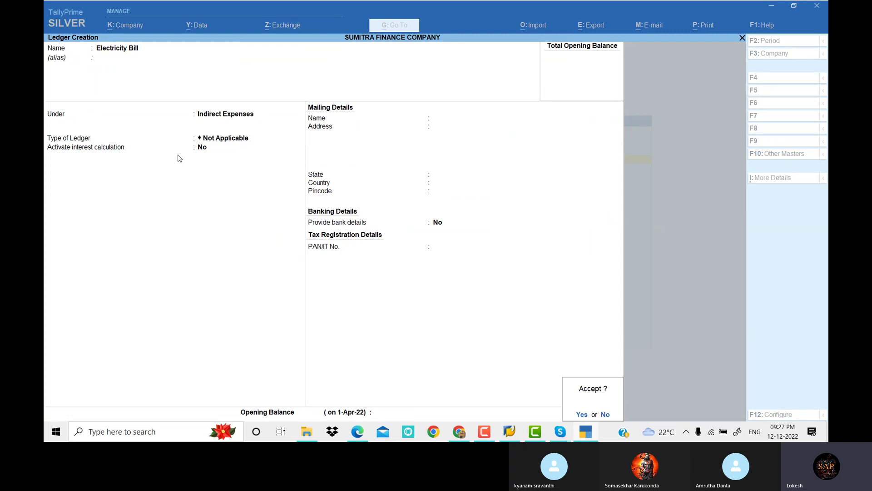
{"action": "key", "text": "Return"}
- Create the Tele Bill ledger under Indirect Expenses with ledger type Not Applicable
{"action": "type", "text": "Tel"}
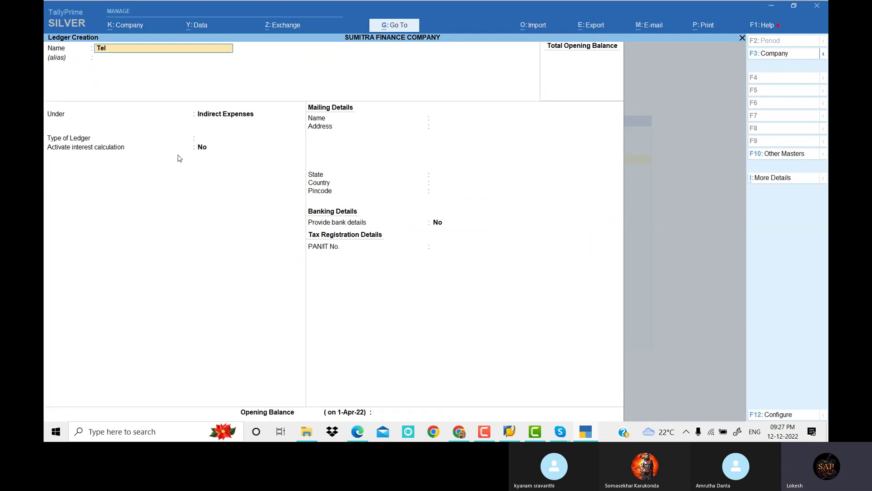
{"action": "type", "text": "e B"}
{"action": "key", "text": "Return"}
{"action": "key", "text": "Return"}
{"action": "key", "text": "Return"}
{"action": "key", "text": "Return"}
{"action": "key", "text": "Return"}
{"action": "key", "text": "Return"}
{"action": "key", "text": "Return"}
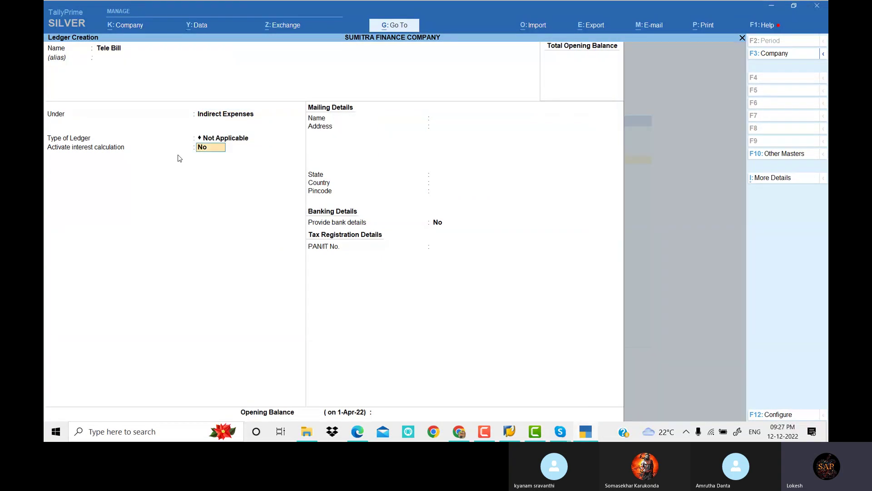
{"action": "key", "text": "Return"}
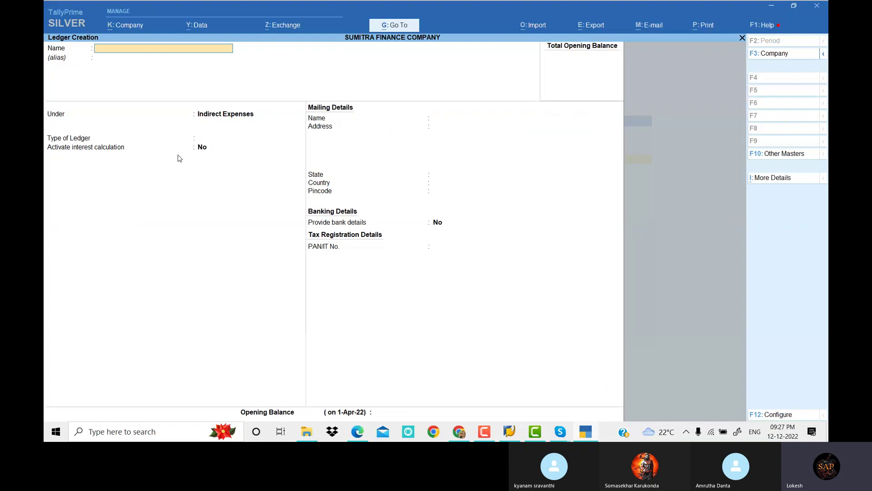
- Create the Commission RECEIVED ledger under Indirect Incomes without interest calculation
{"action": "type", "text": "Commission RECEIVED"}
{"action": "key", "text": "Return"}
{"action": "type", "text": "ind"}
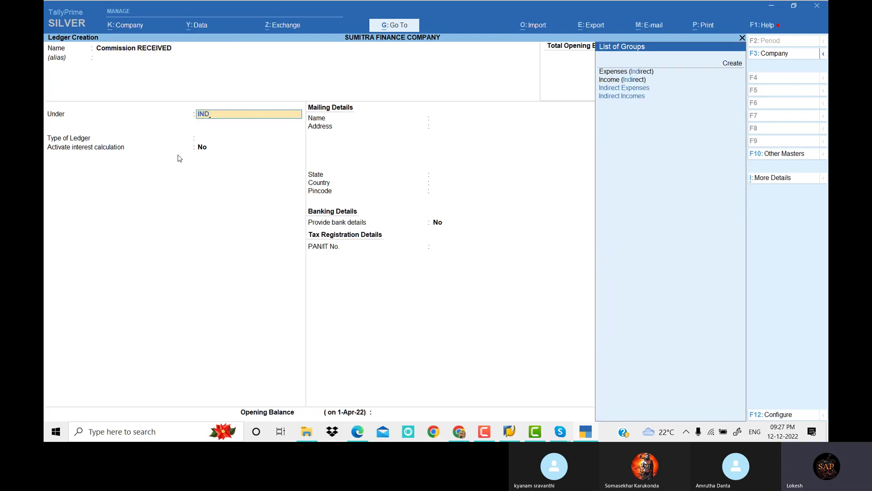
{"action": "key", "text": "Down"}
{"action": "key", "text": "Return"}
{"action": "key", "text": "Return"}
{"action": "key", "text": "Return"}
{"action": "key", "text": "Return"}
{"action": "key", "text": "Return"}
{"action": "key", "text": "Return"}
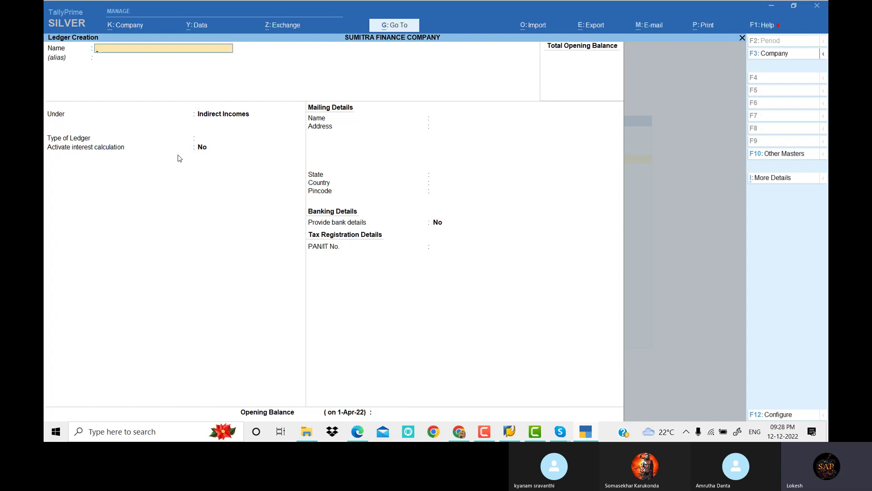
- Leave ledger creation and start a new Receipt voucher
{"action": "key", "text": "Escape"}
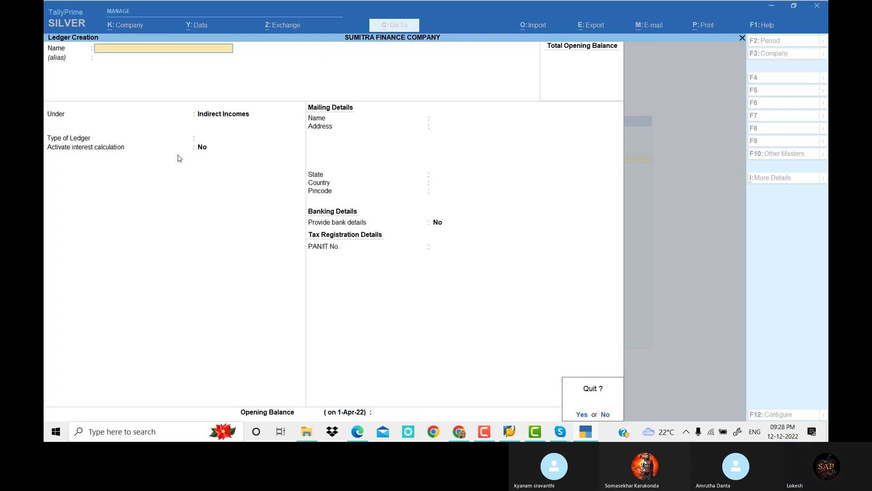
{"action": "key", "text": "y"}
{"action": "key", "text": "Escape"}
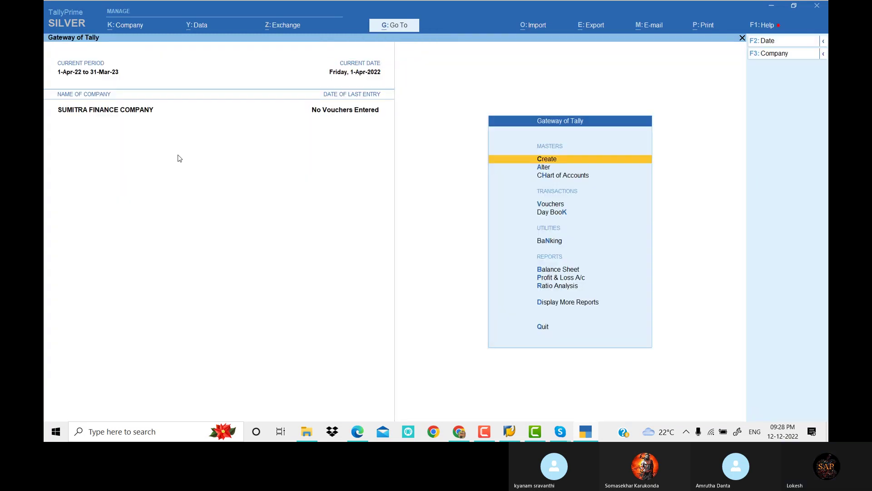
{"action": "key", "text": "Down"}
{"action": "key", "text": "Down"}
{"action": "key", "text": "Down"}
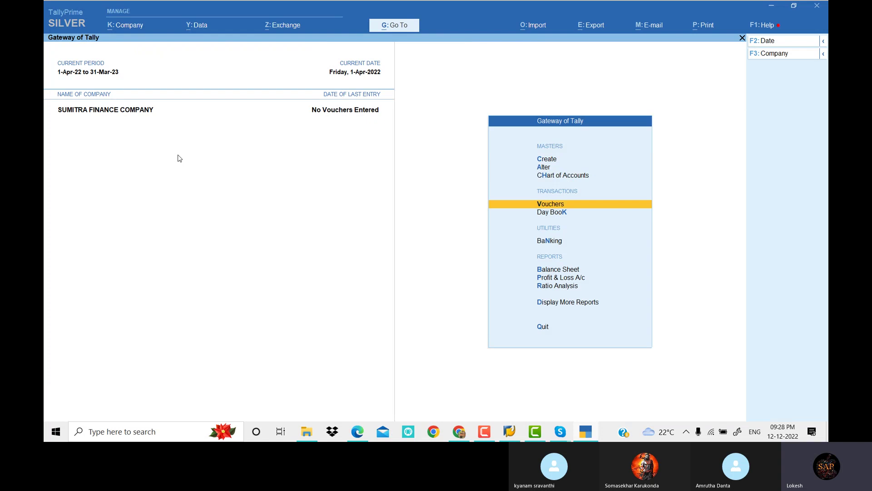
{"action": "key", "text": "Return"}
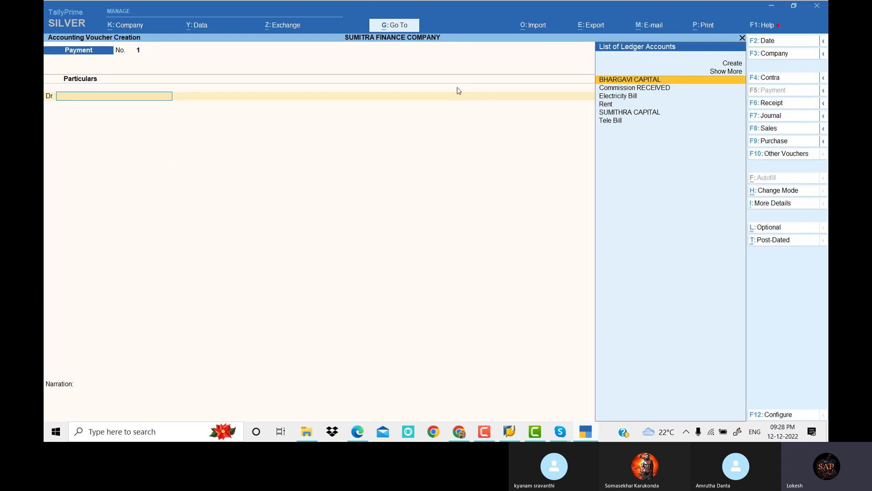
{"action": "left_click", "coordinate": [781, 109]}
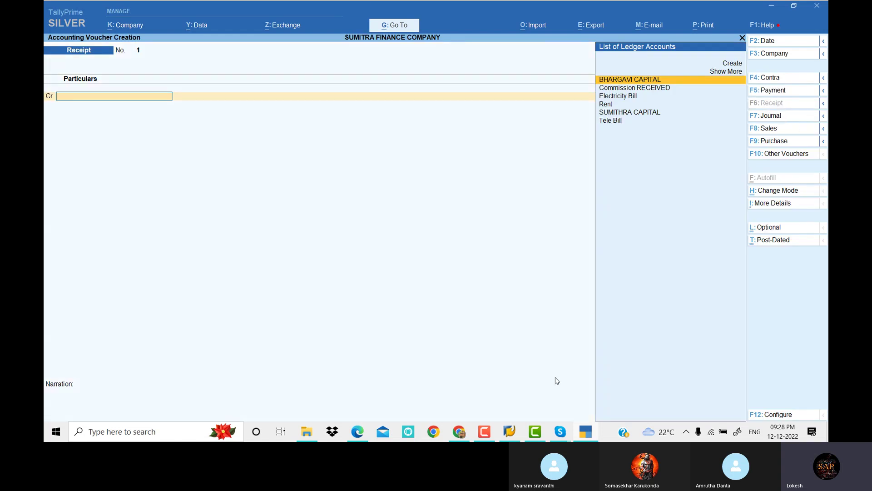
- Check the opening capital transaction in the problem PDF and set the receipt voucher's date to 1-4
{"action": "left_click", "coordinate": [361, 434]}
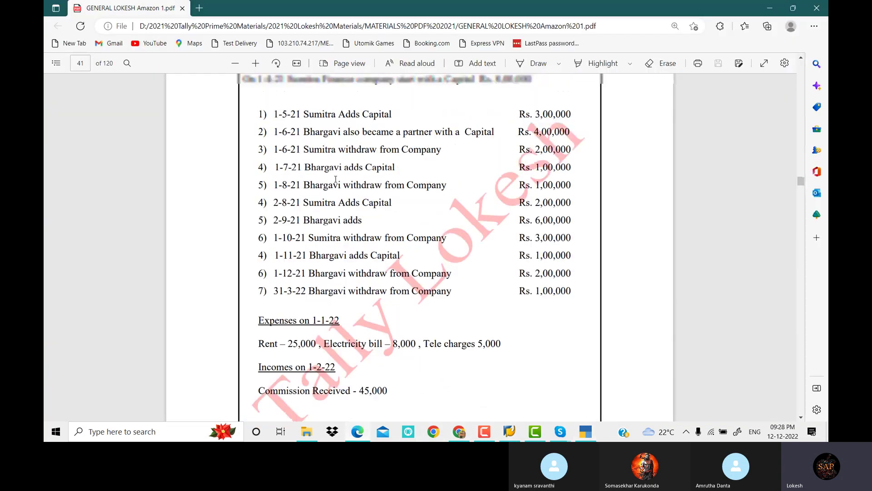
{"action": "scroll", "coordinate": [414, 231], "scroll_direction": "up", "scroll_amount": 4}
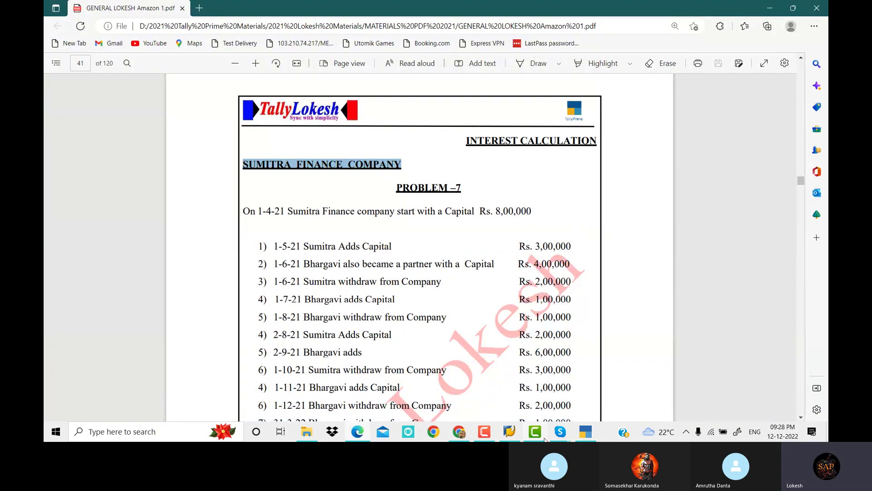
{"action": "left_click", "coordinate": [585, 431]}
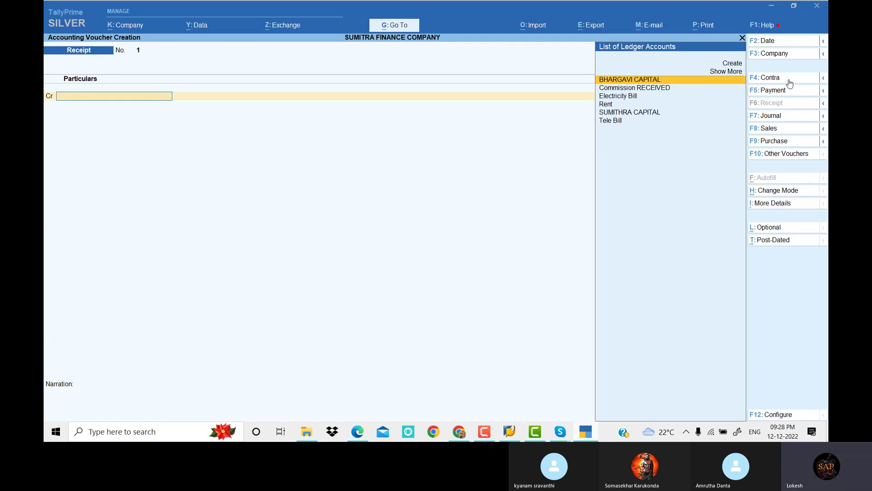
{"action": "left_click", "coordinate": [776, 43]}
{"action": "type", "text": "1-4"}
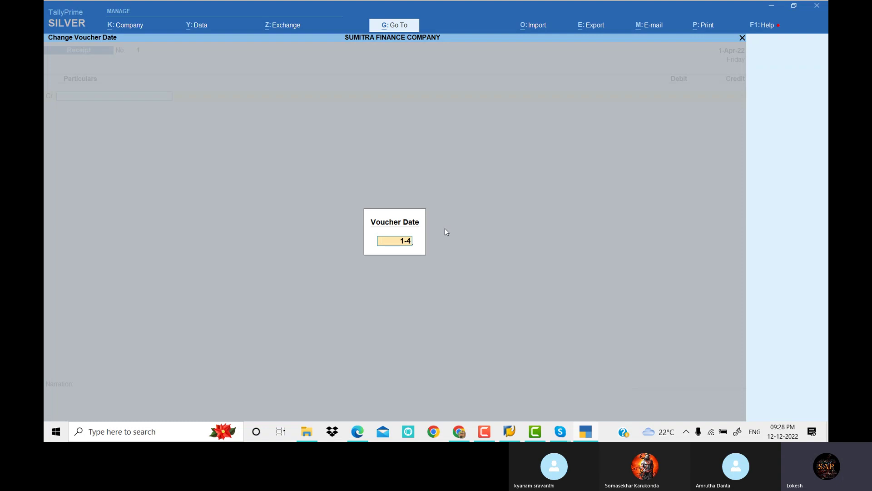
{"action": "key", "text": "Return"}
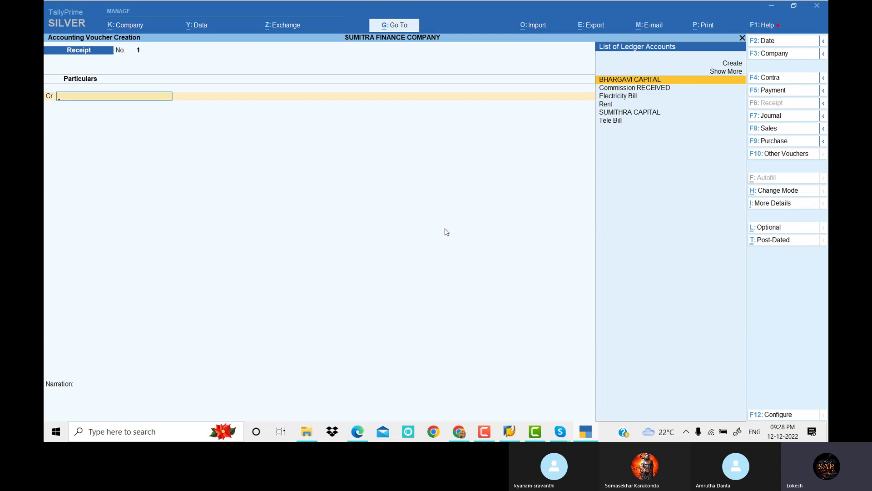
- Credit the founding partner's capital ledger with 8,00,000, checking the amount against the problem PDF
{"action": "key", "text": "Down"}
{"action": "key", "text": "Down"}
{"action": "key", "text": "Down"}
{"action": "key", "text": "Down"}
{"action": "key", "text": "Return"}
{"action": "type", "text": "8"}
{"action": "key", "text": "alt"}
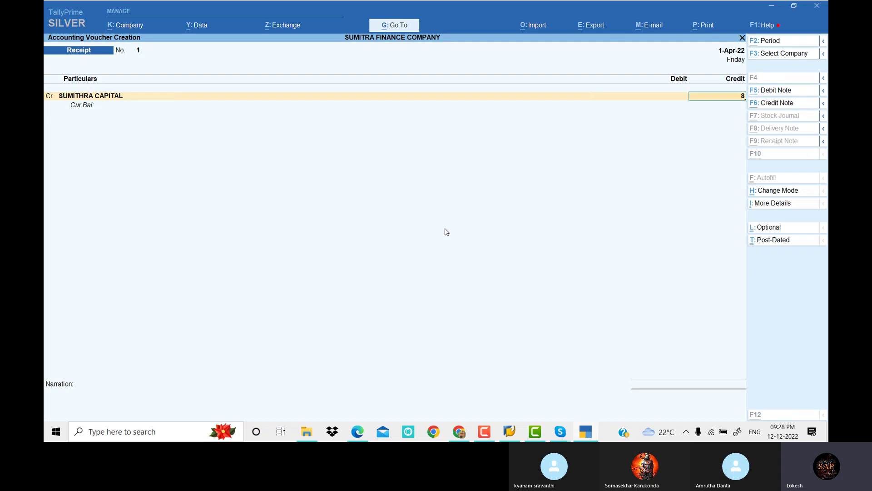
{"action": "key", "text": "alt+Tab"}
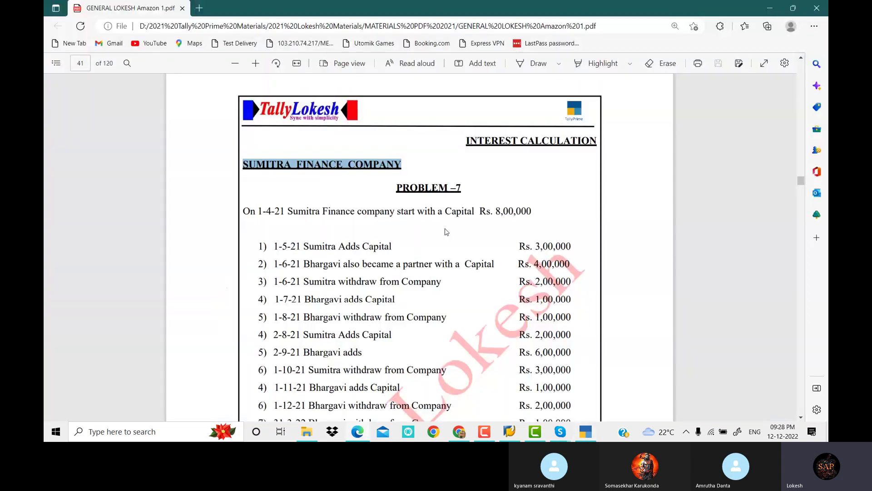
{"action": "key", "text": "alt+Tab"}
{"action": "type", "text": "00000"}
{"action": "key", "text": "Return"}
- Debit Cash with 8,00,000 against the founding partner's capital and save the opening receipt voucher without a narration
{"action": "key", "text": "Down"}
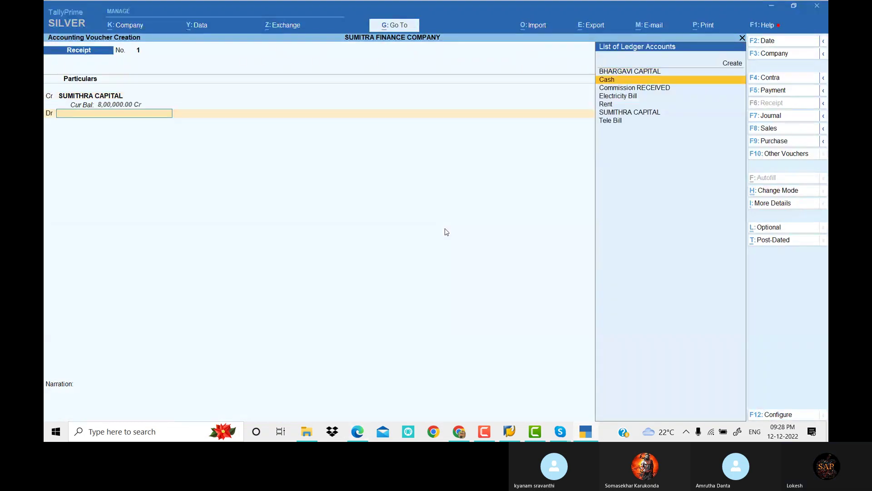
{"action": "key", "text": "Return"}
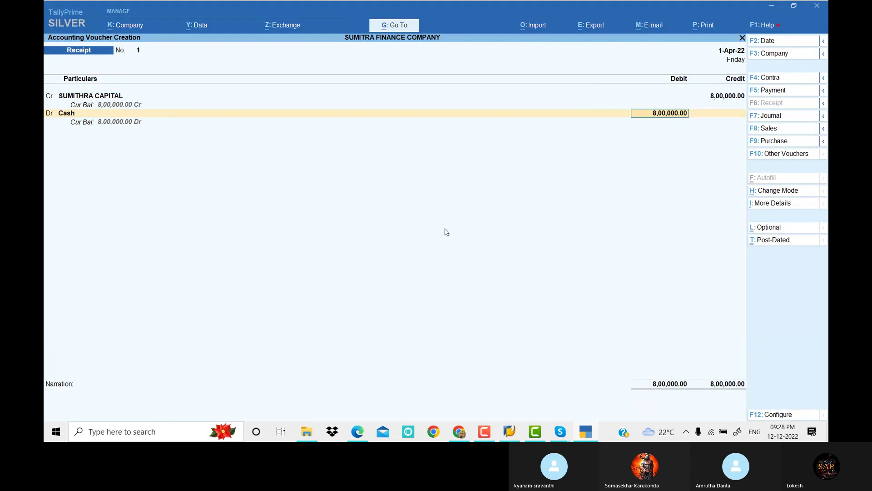
{"action": "key", "text": "Return"}
{"action": "key", "text": "Return"}
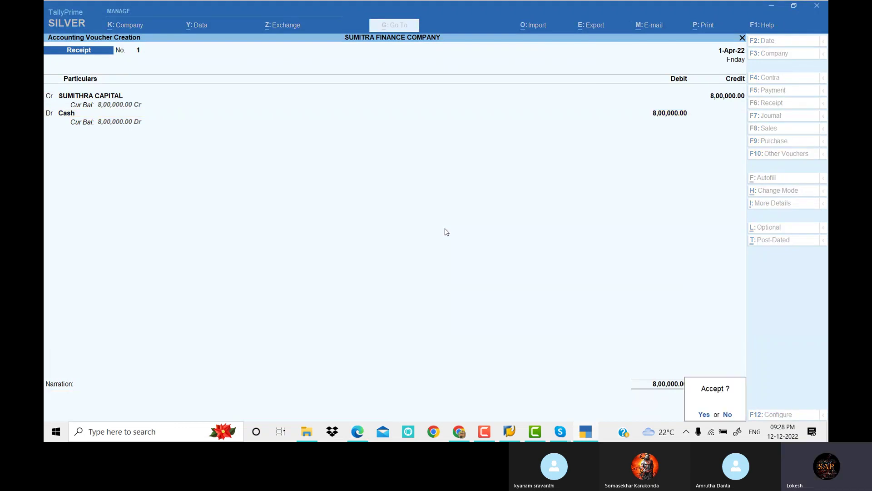
{"action": "key", "text": "Return"}
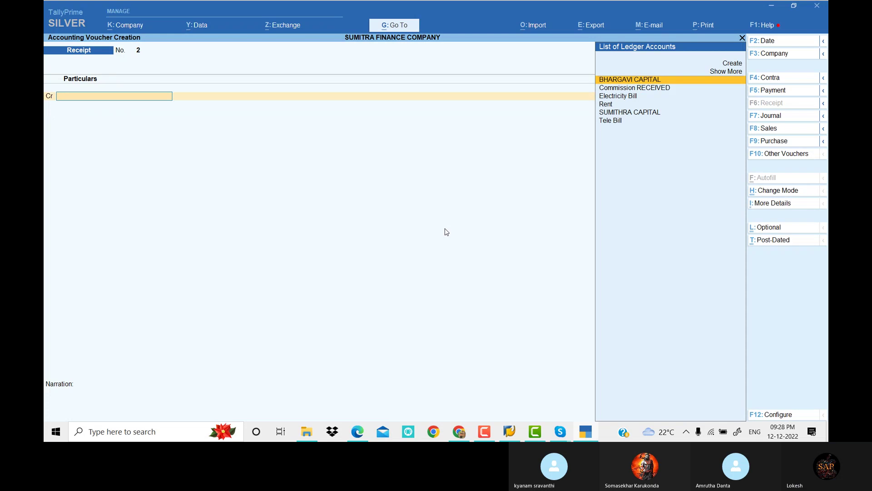
- Look up the founding partner's first capital addition in the problem PDF and set the new receipt voucher's date to 1-5
{"action": "key", "text": "alt"}
{"action": "key", "text": "alt+Tab"}
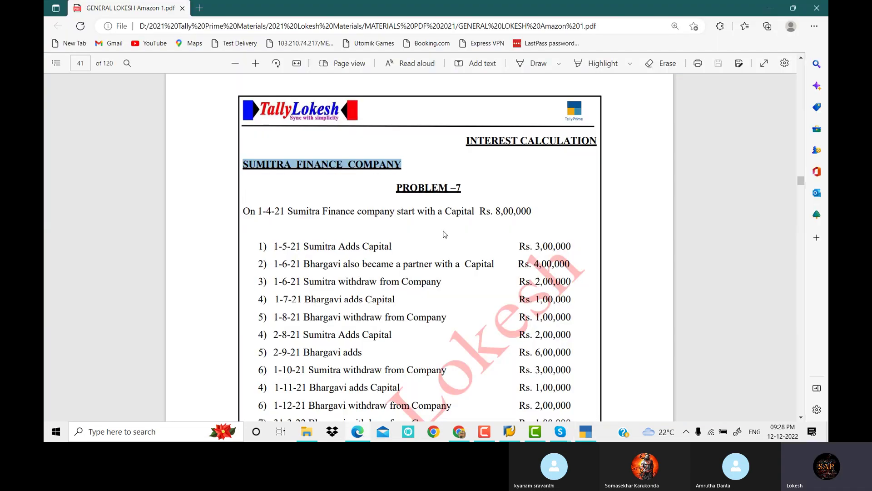
{"action": "left_click_drag", "start_coordinate": [243, 210], "coordinate": [538, 220]}
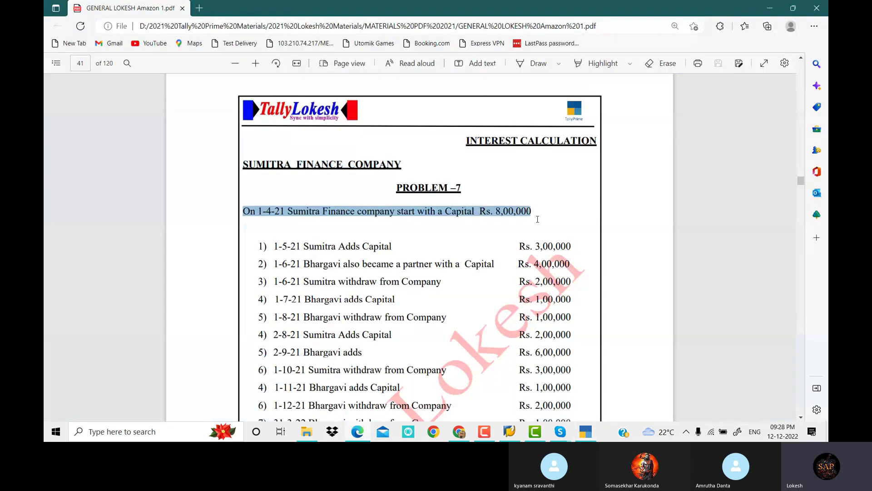
{"action": "left_click", "coordinate": [376, 247]}
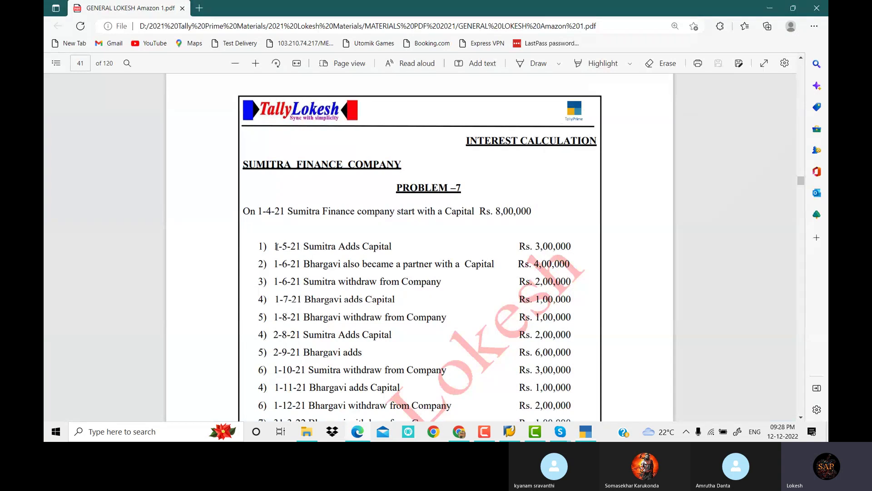
{"action": "left_click_drag", "start_coordinate": [276, 247], "coordinate": [571, 247]}
{"action": "key", "text": "alt+Tab"}
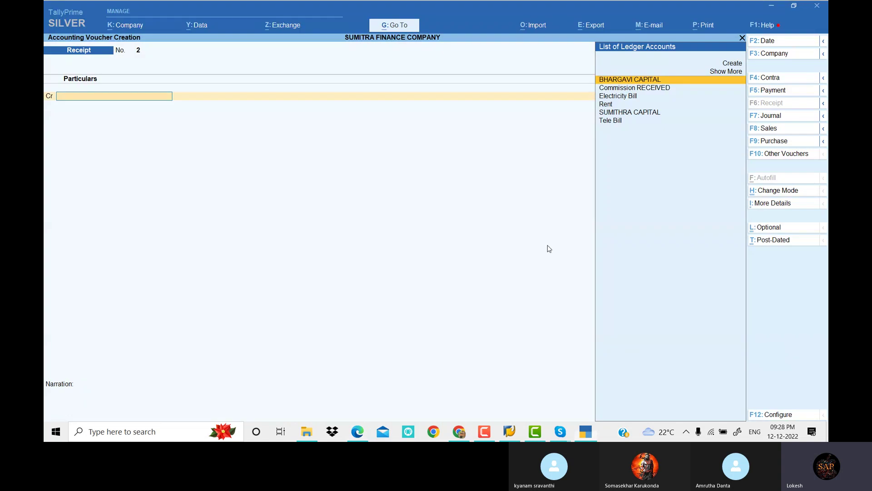
{"action": "left_click", "coordinate": [773, 43]}
{"action": "type", "text": "1-5"}
{"action": "key", "text": "Return"}
- Credit the founding partner's capital ledger with 3,00,000, debit Cash for the same amount and save the receipt voucher
{"action": "type", "text": "sum"}
{"action": "key", "text": "Return"}
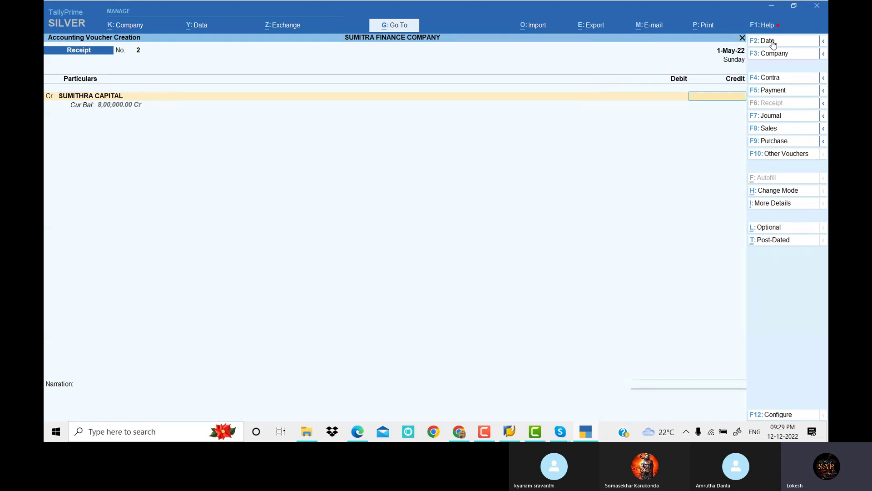
{"action": "type", "text": "3,00,000"}
{"action": "key", "text": "Return"}
{"action": "key", "text": "Return"}
{"action": "key", "text": "Return"}
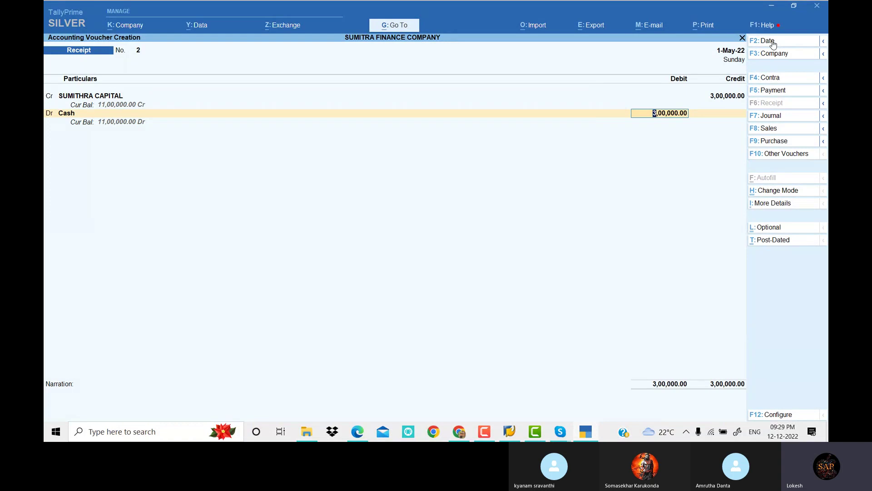
{"action": "key", "text": "Return"}
{"action": "key", "text": "Return"}
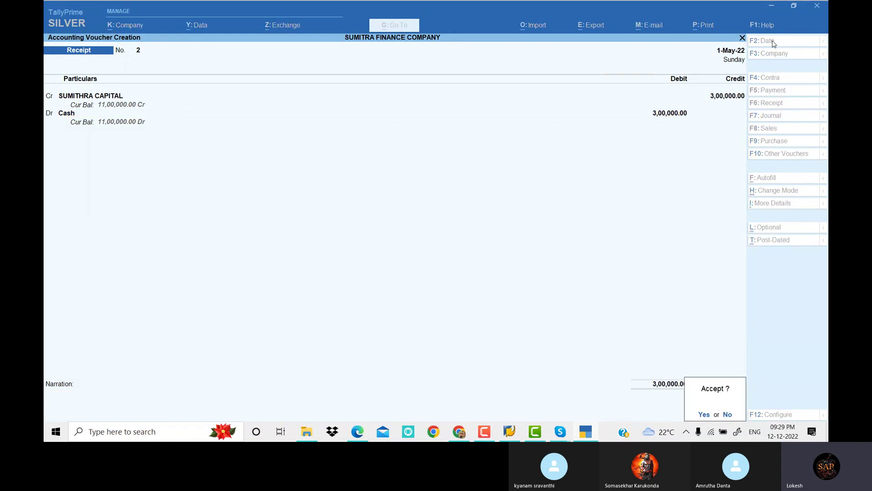
{"action": "key", "text": "Return"}
- Look up the second partner's joining capital in the problem PDF and set the next receipt voucher's date to 1-6
{"action": "key", "text": "alt+Tab"}
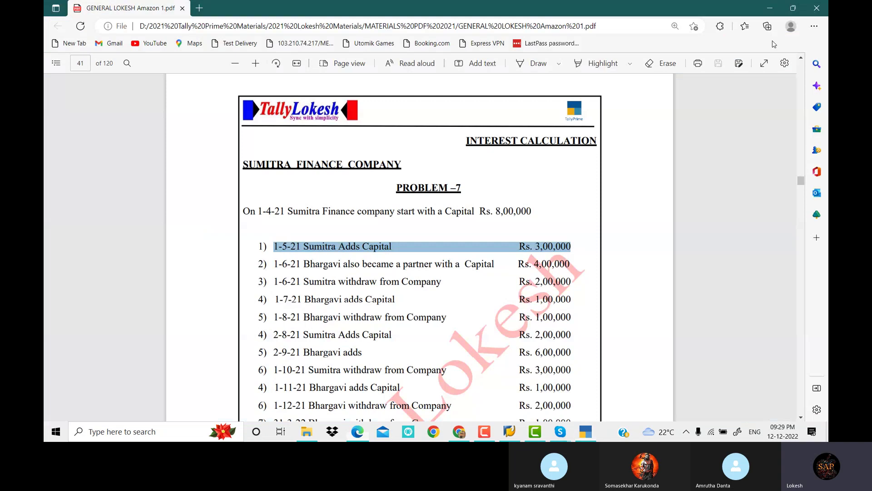
{"action": "scroll", "coordinate": [293, 183], "scroll_direction": "down", "scroll_amount": 2}
{"action": "left_click_drag", "start_coordinate": [273, 153], "coordinate": [571, 153]}
{"action": "key", "text": "alt+Tab"}
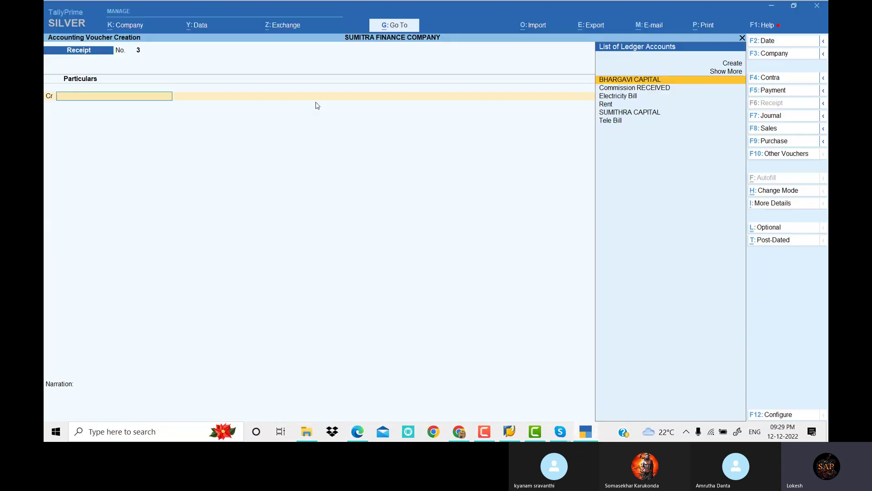
{"action": "left_click", "coordinate": [785, 42]}
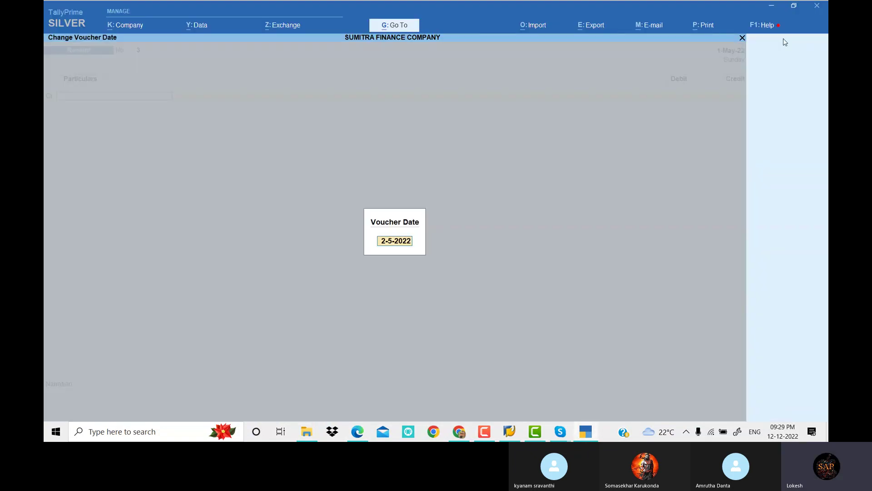
{"action": "key", "text": "alt+Tab"}
{"action": "key", "text": "alt+Tab"}
{"action": "type", "text": "1-6"}
{"action": "key", "text": "Return"}
- Credit the second partner's capital ledger with 4,00,000, debit Cash for the same amount and save the receipt voucher
{"action": "type", "text": "BHARGAVI CAPITAL"}
{"action": "key", "text": "Return"}
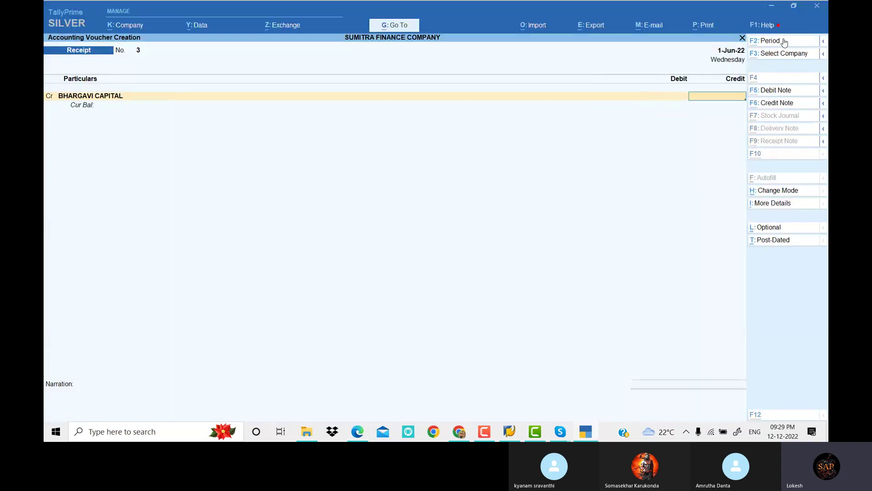
{"action": "key", "text": "alt+Tab"}
{"action": "type", "text": "400000"}
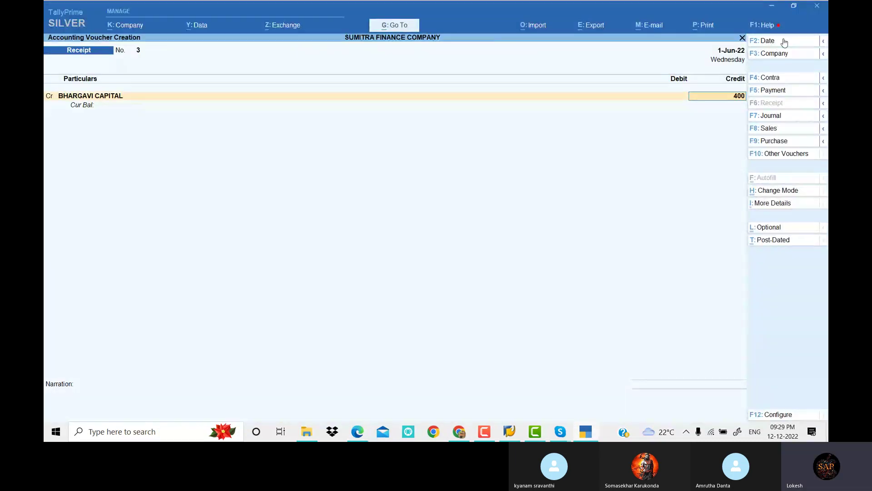
{"action": "key", "text": "Return"}
{"action": "key", "text": "Return"}
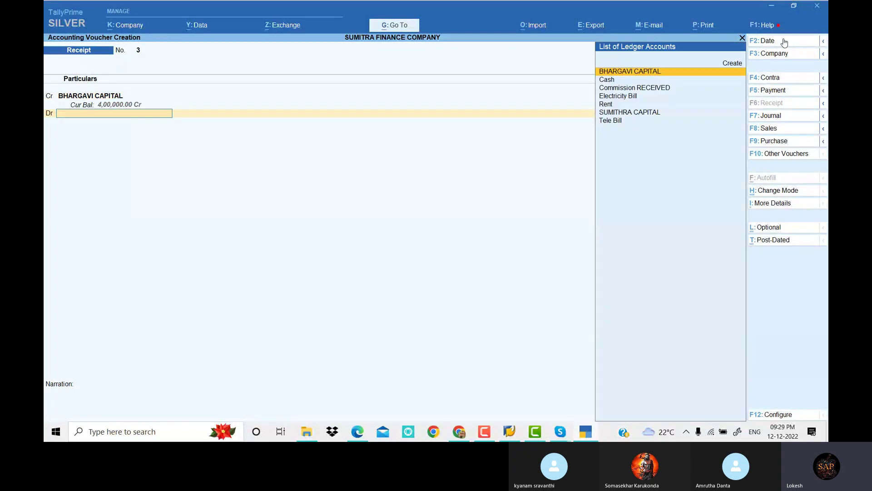
{"action": "key", "text": "Down"}
{"action": "key", "text": "Return"}
{"action": "key", "text": "Return"}
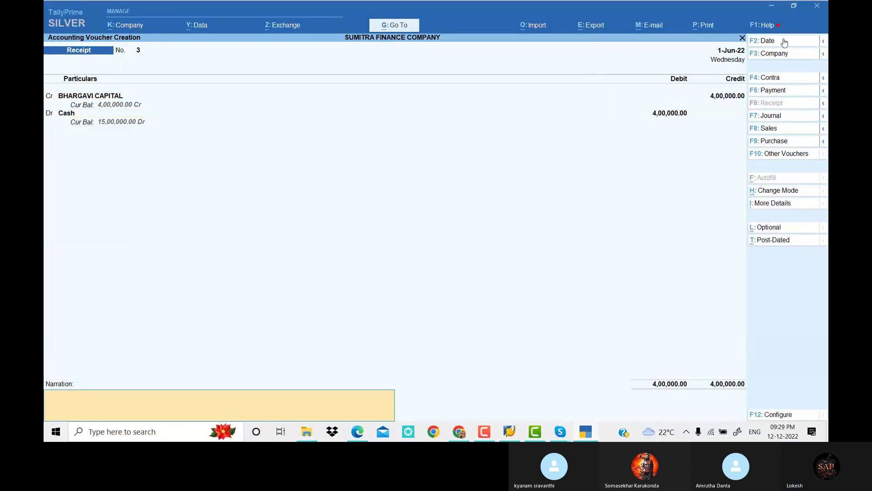
{"action": "key", "text": "Return"}
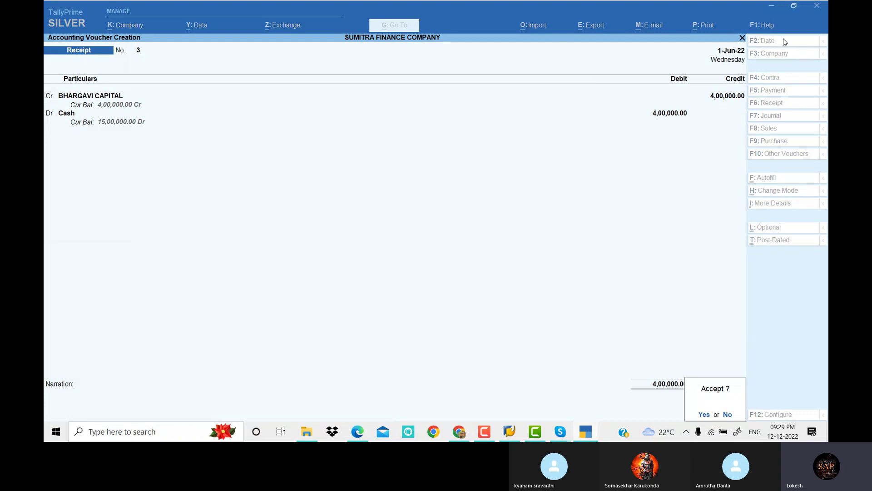
{"action": "key", "text": "Return"}
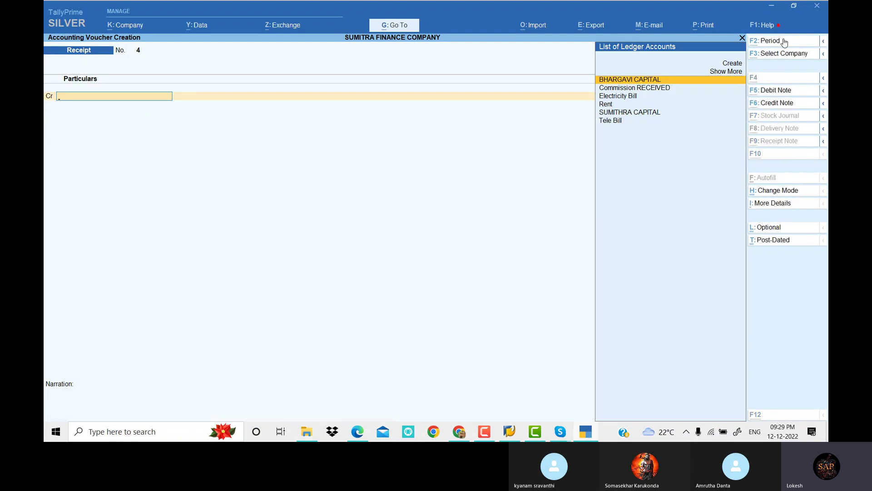
- Look up the founding partner's first withdrawal in the problem PDF and start a Payment voucher dated 1-6
{"action": "key", "text": "alt+Tab"}
{"action": "left_click_drag", "start_coordinate": [275, 172], "coordinate": [573, 173]}
{"action": "key", "text": "alt+Tab"}
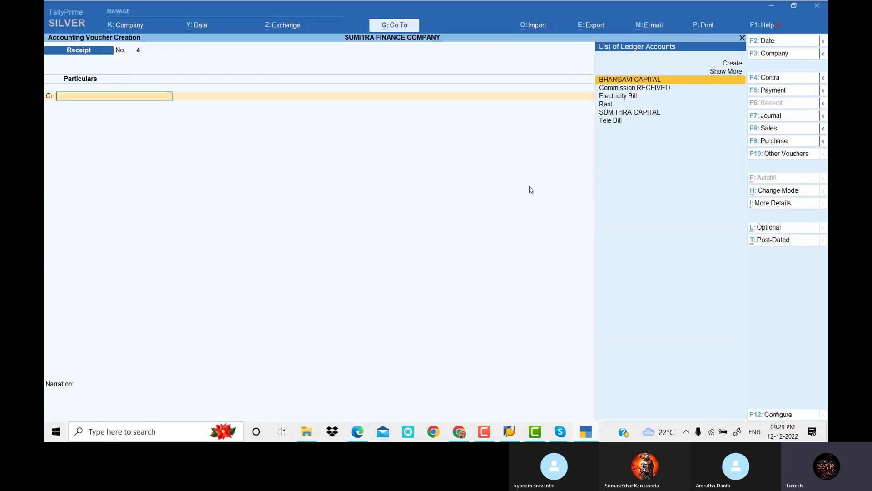
{"action": "left_click", "coordinate": [772, 90]}
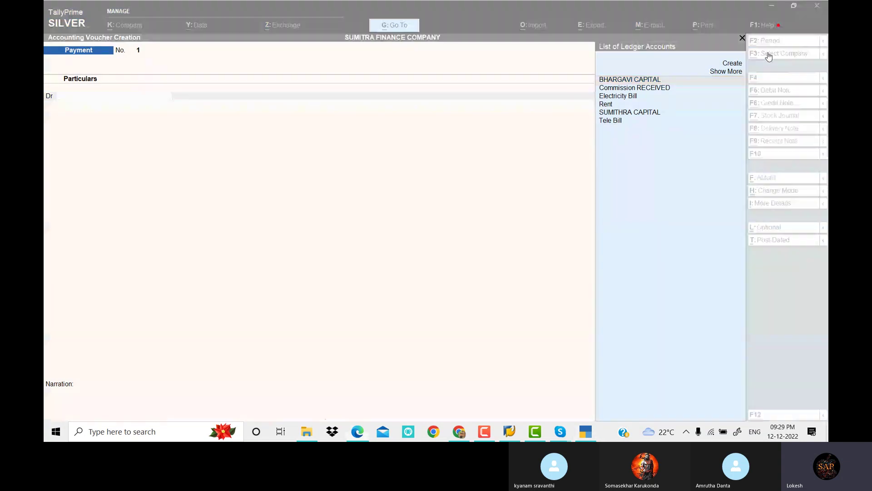
{"action": "left_click", "coordinate": [777, 41]}
{"action": "type", "text": "1-4"}
{"action": "key", "text": "Return"}
- Debit the founding partner's capital ledger with 2,00,000, credit Cash for the same amount and save the payment voucher
{"action": "type", "text": "su"}
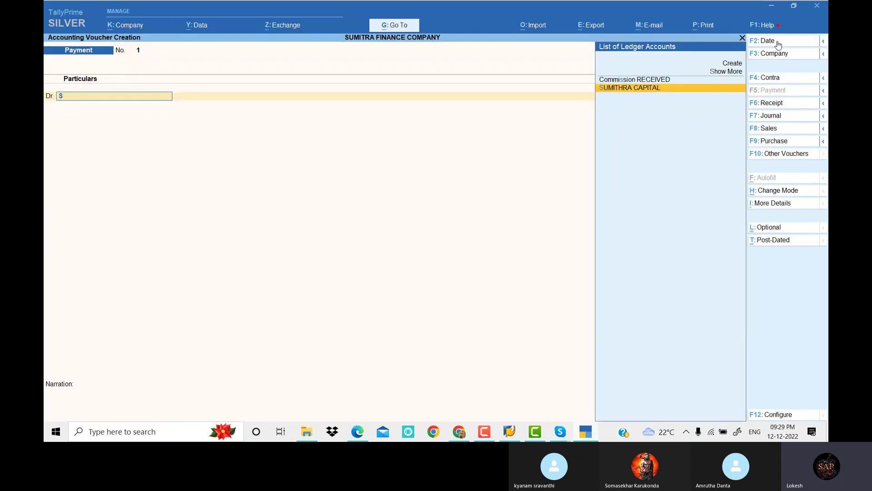
{"action": "key", "text": "Return"}
{"action": "key", "text": "alt+Tab"}
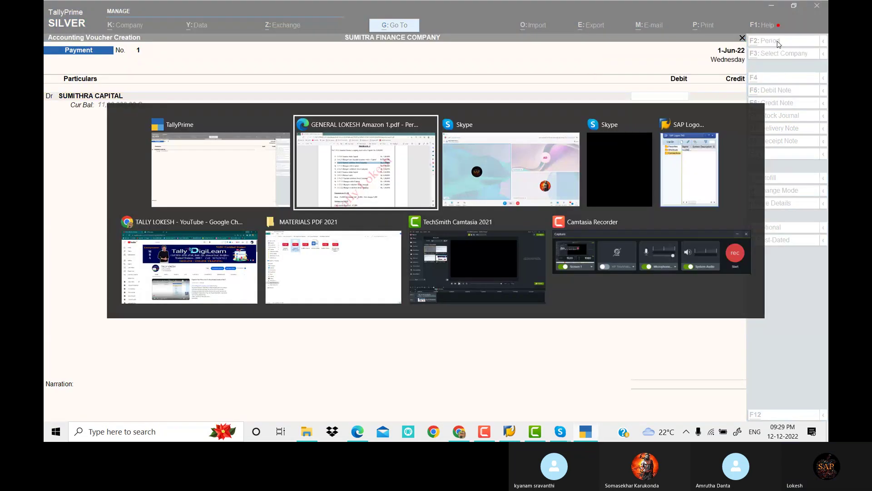
{"action": "key", "text": "alt+Tab"}
{"action": "type", "text": "200000"}
{"action": "key", "text": "Return"}
{"action": "key", "text": "Return"}
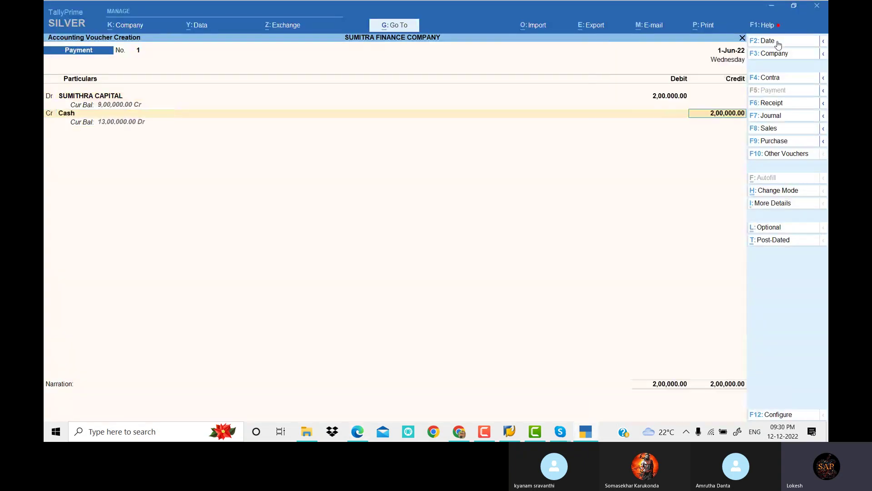
{"action": "key", "text": "Return"}
{"action": "key", "text": "Return"}
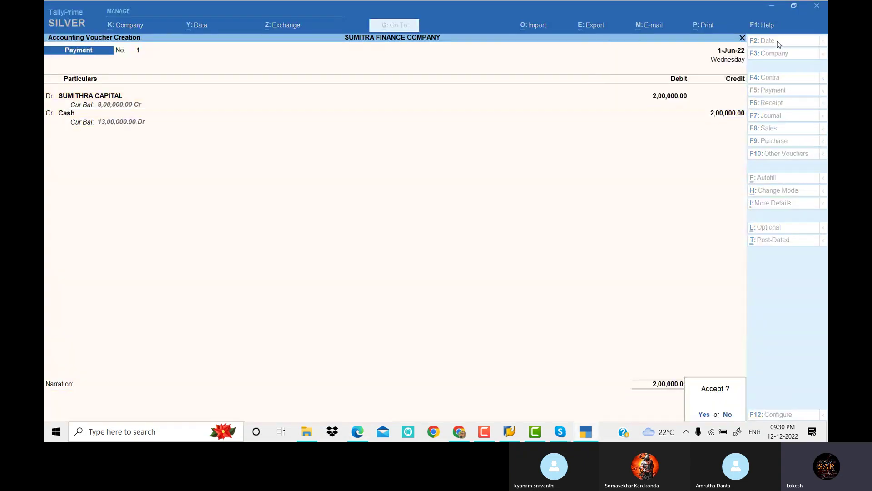
{"action": "key", "text": "Return"}
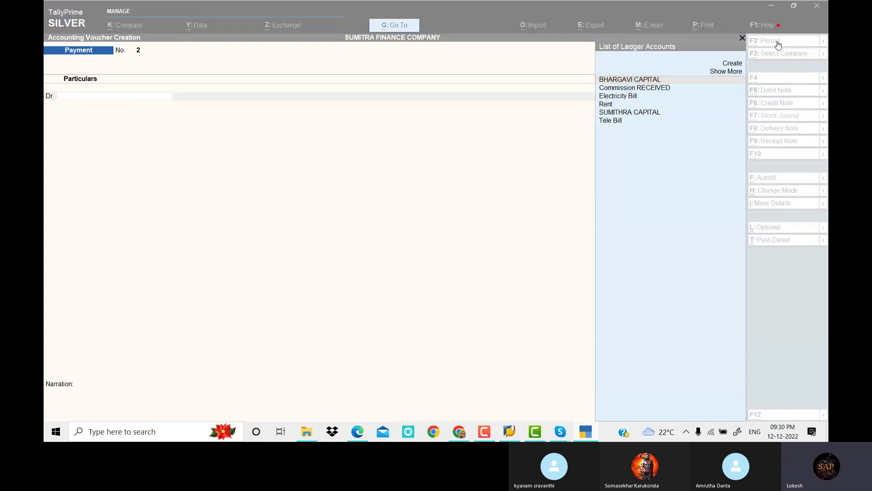
- Look up the second partner's July capital addition in the problem PDF and start a Receipt voucher dated 1-7
{"action": "key", "text": "alt+Tab"}
{"action": "left_click_drag", "start_coordinate": [274, 189], "coordinate": [571, 189]}
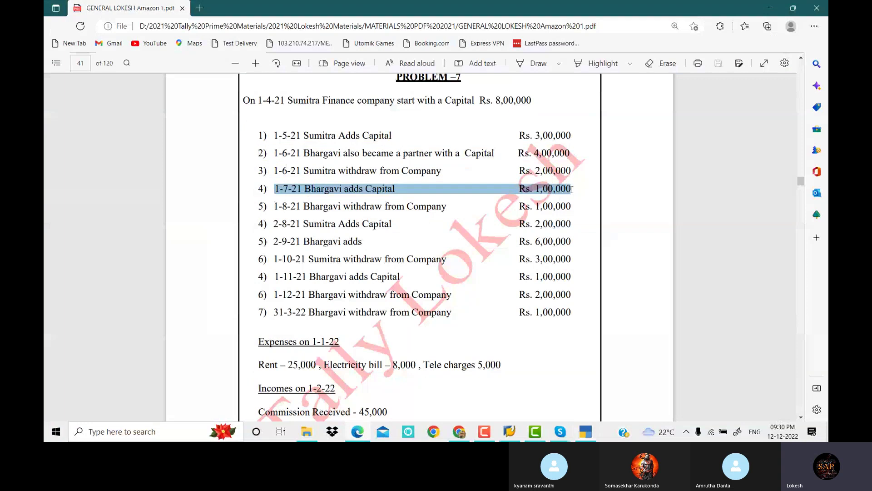
{"action": "key", "text": "alt+Tab"}
{"action": "left_click", "coordinate": [778, 105]}
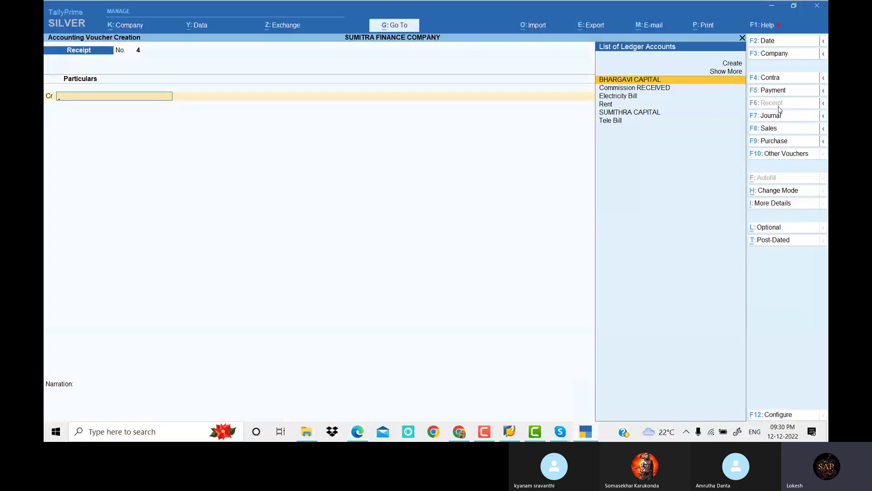
{"action": "left_click", "coordinate": [773, 43]}
{"action": "type", "text": "1-7"}
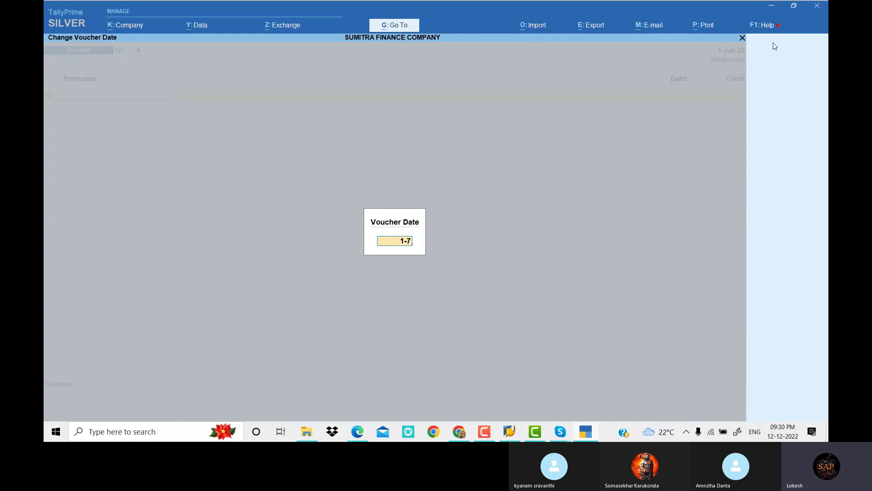
{"action": "key", "text": "Return"}
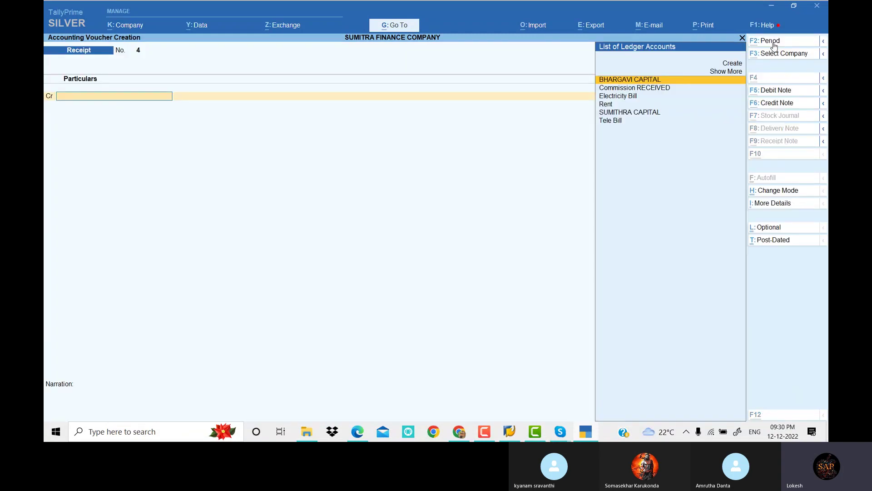
- Credit the second partner's capital ledger with 1,00,000 as listed in the PDF, debit Cash and save the receipt voucher
{"action": "key", "text": "alt+Tab"}
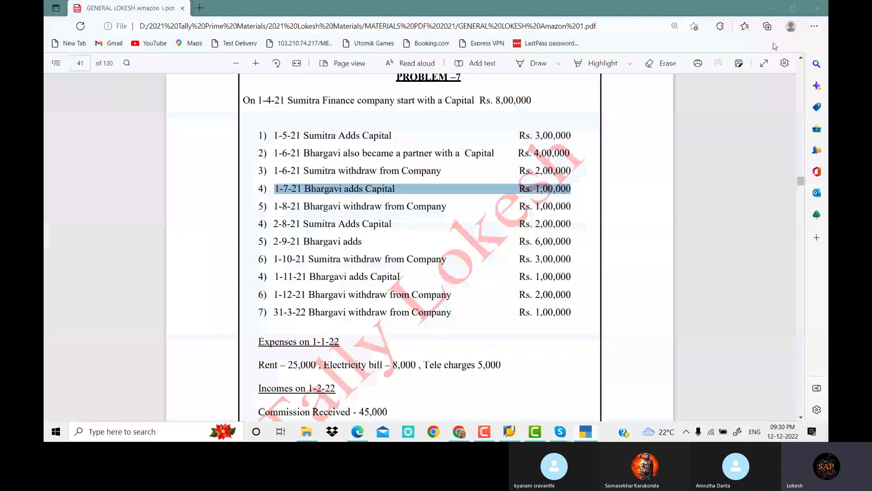
{"action": "key", "text": "alt+Tab"}
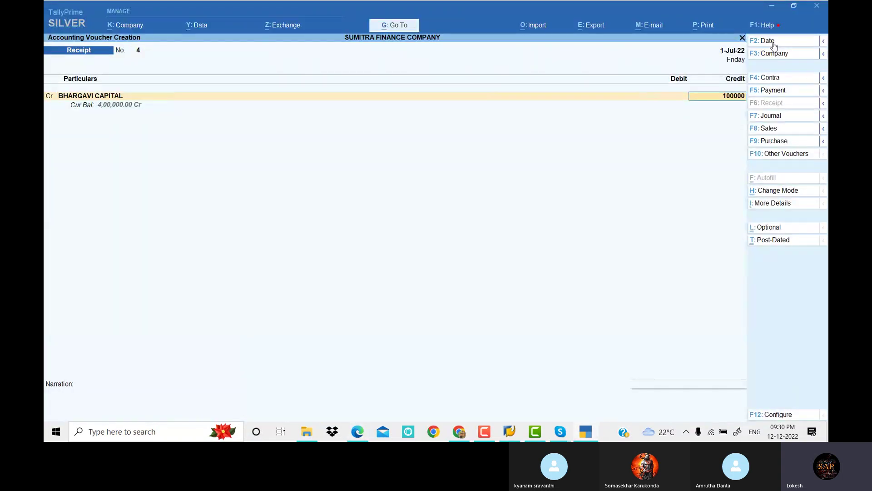
{"action": "key", "text": "Return"}
{"action": "key", "text": "Return"}
{"action": "key", "text": "Return"}
{"action": "key", "text": "Return"}
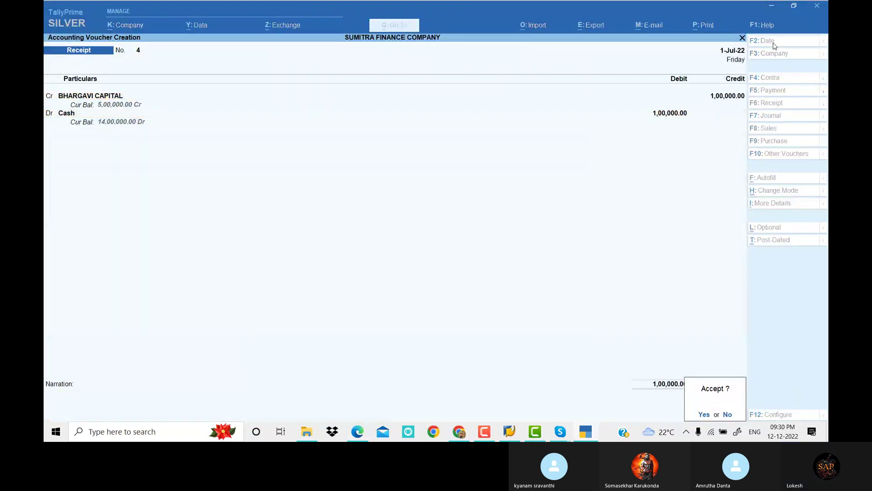
{"action": "key", "text": "Return"}
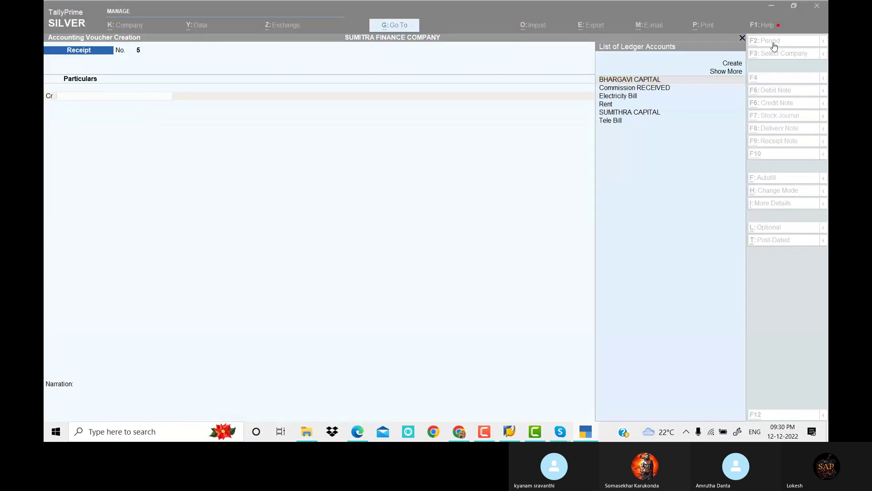
- Look up the second partner's August withdrawal in the problem PDF and start a Payment voucher dated 1-8
{"action": "key", "text": "alt+Tab"}
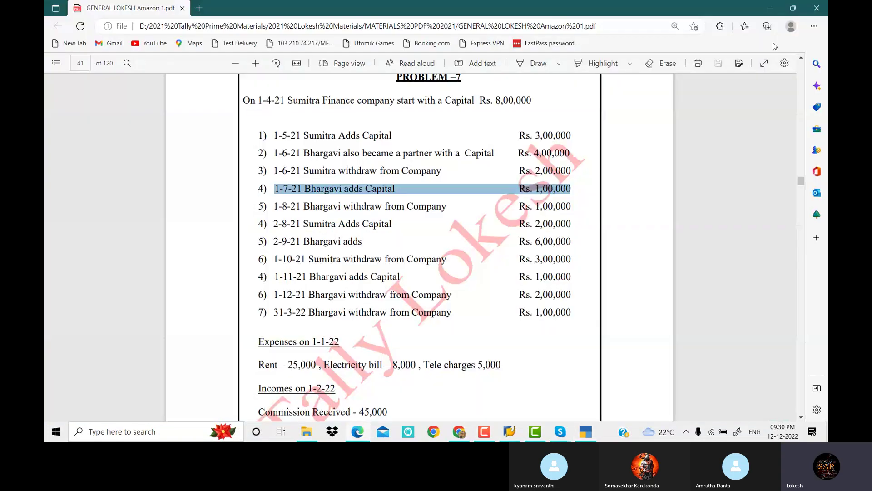
{"action": "left_click_drag", "start_coordinate": [274, 206], "coordinate": [571, 212]}
{"action": "key", "text": "alt+Tab"}
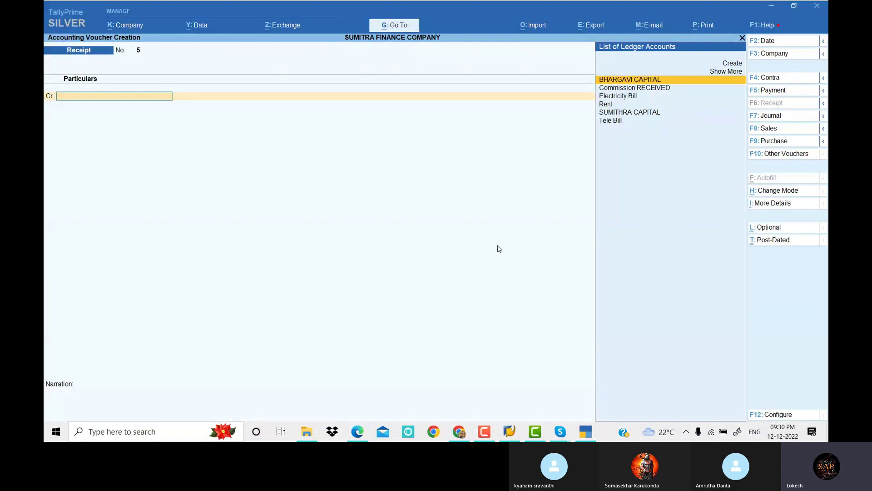
{"action": "left_click", "coordinate": [793, 91]}
{"action": "left_click", "coordinate": [778, 42]}
{"action": "type", "text": "1-"}
{"action": "type", "text": "8"}
{"action": "key", "text": "Return"}
- Debit the second partner's capital ledger with 1,00,000, credit Cash for the same amount and save the payment voucher
{"action": "key", "text": "Return"}
{"action": "type", "text": "100000"}
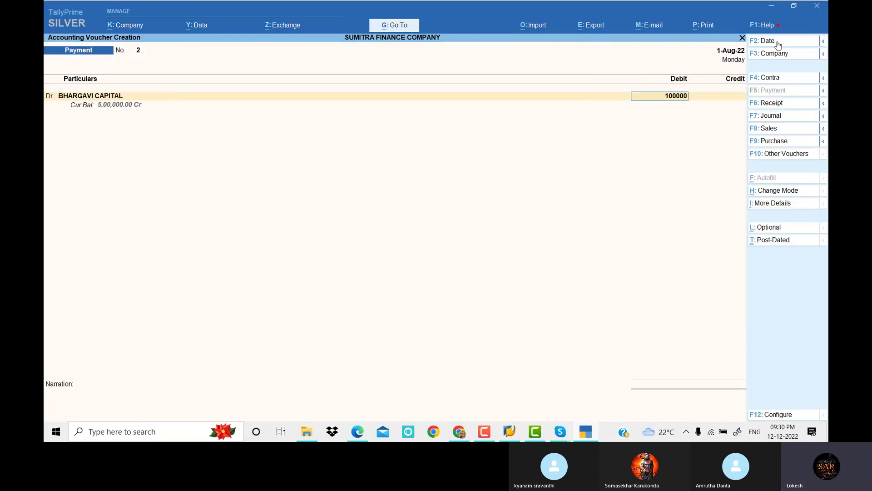
{"action": "key", "text": "Return"}
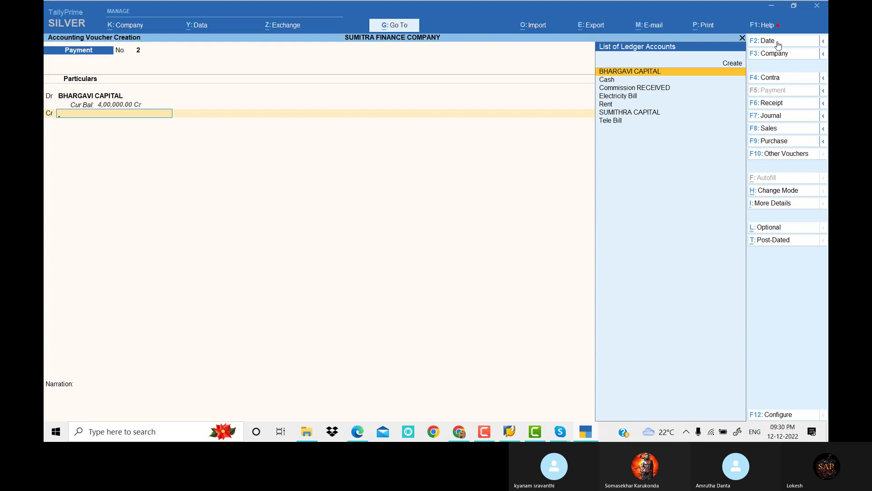
{"action": "key", "text": "Down"}
{"action": "key", "text": "Return"}
{"action": "key", "text": "Return"}
{"action": "key", "text": "Return"}
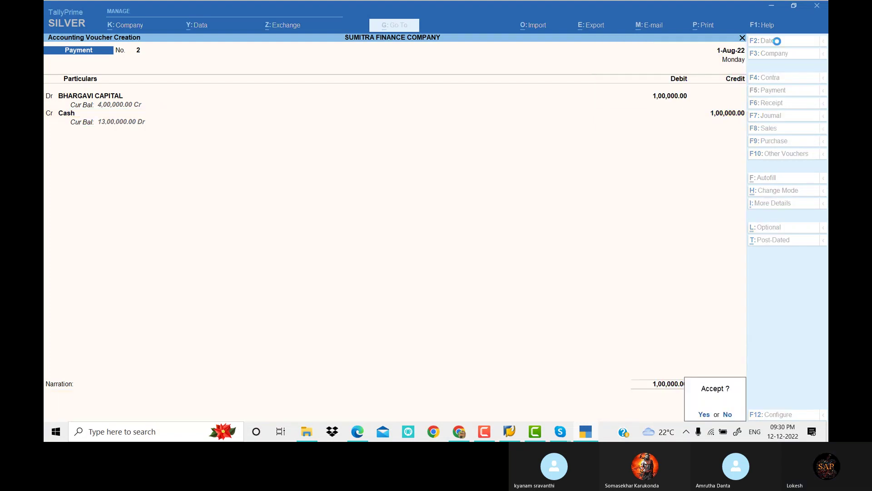
{"action": "key", "text": "Return"}
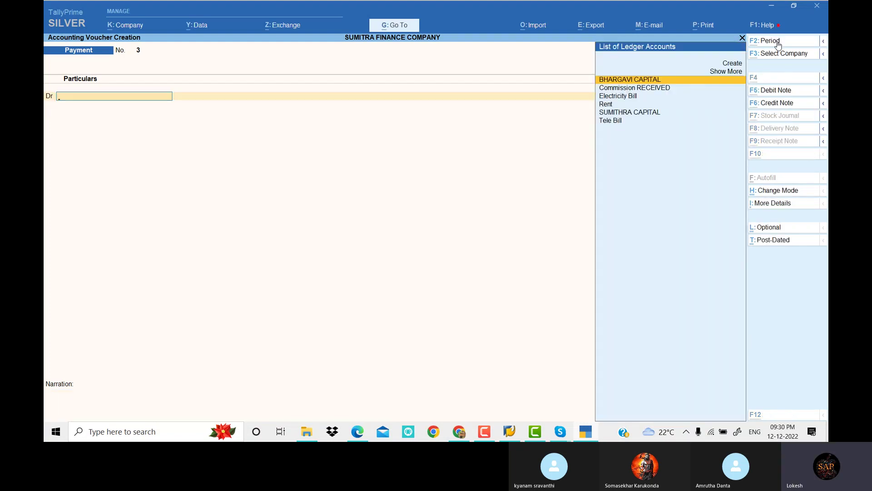
- Look up the founding partner's August capital addition in the problem PDF and start a Receipt voucher dated 2-8
{"action": "key", "text": "alt+Tab"}
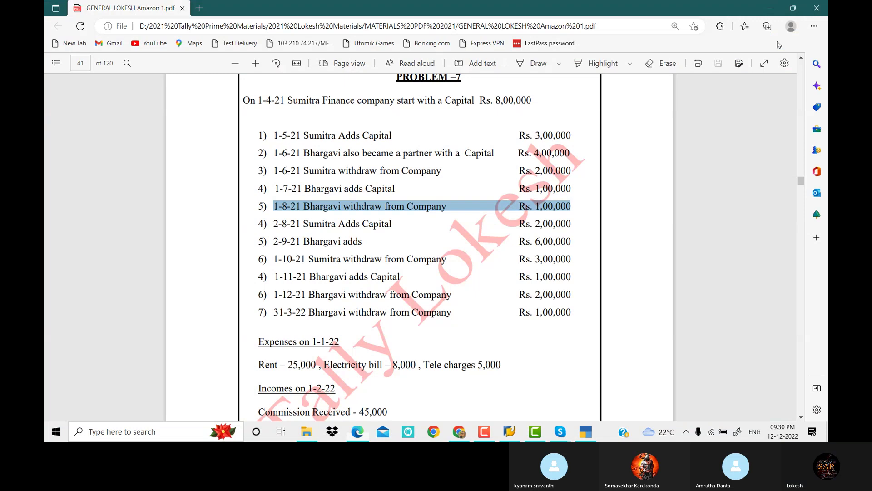
{"action": "left_click_drag", "start_coordinate": [273, 223], "coordinate": [570, 228]}
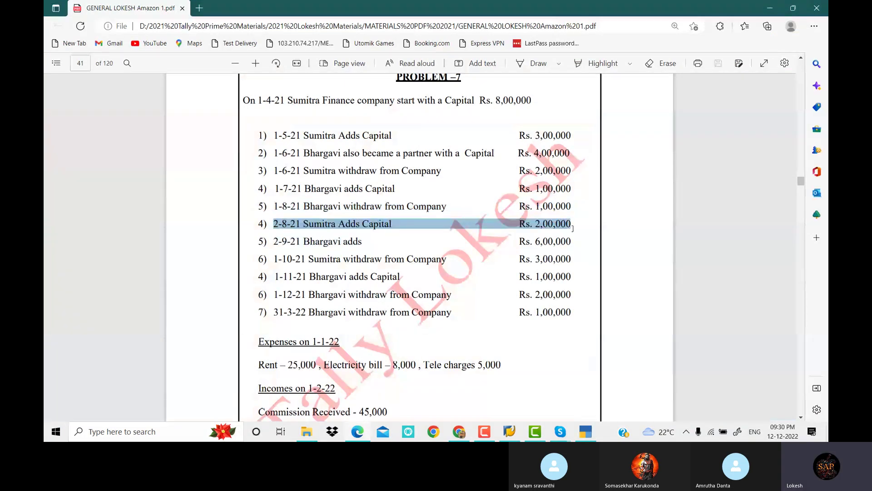
{"action": "key", "text": "alt+Tab"}
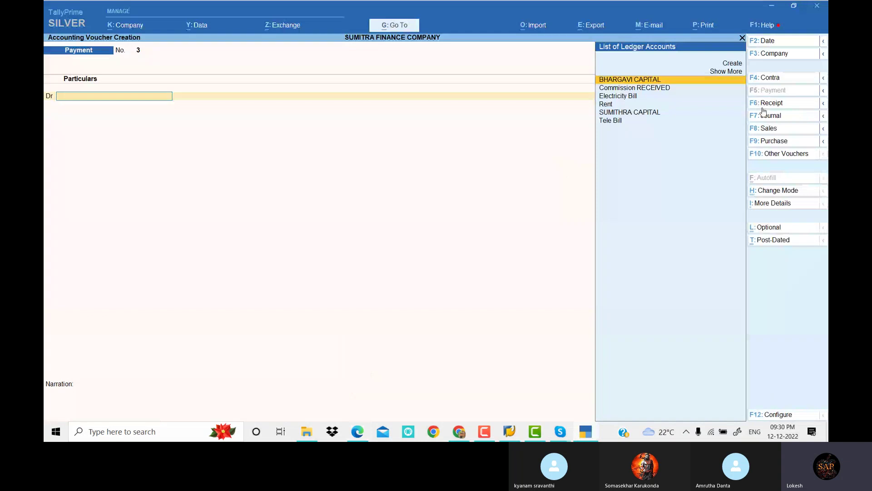
{"action": "left_click", "coordinate": [773, 43]}
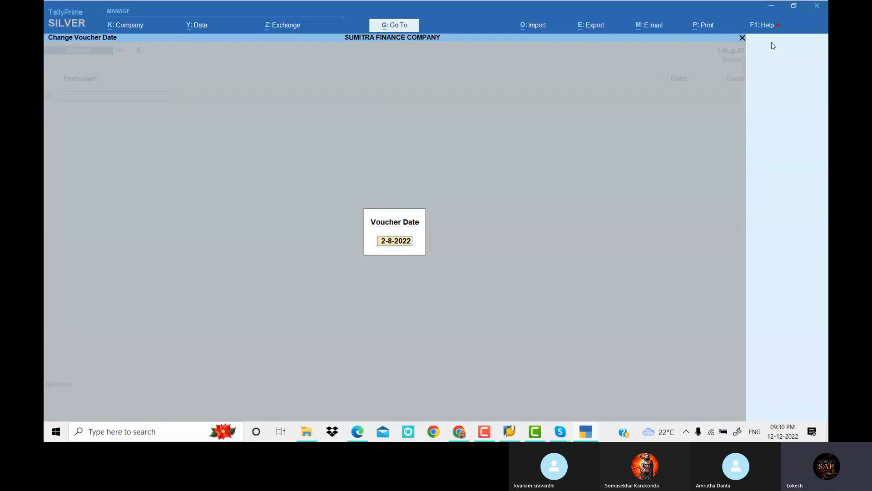
{"action": "key", "text": "alt+Tab"}
{"action": "key", "text": "alt+Tab"}
{"action": "key", "text": "Return"}
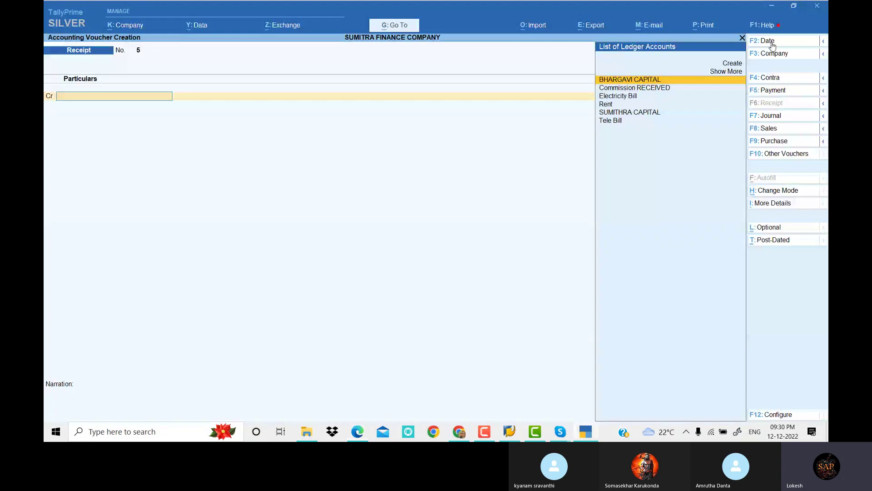
- Credit the founding partner's capital ledger with 2,00,000, debit Cash for the same amount and save the receipt voucher
{"action": "key", "text": "alt+Tab"}
{"action": "key", "text": "alt+Tab"}
{"action": "type", "text": "s"}
{"action": "key", "text": "Return"}
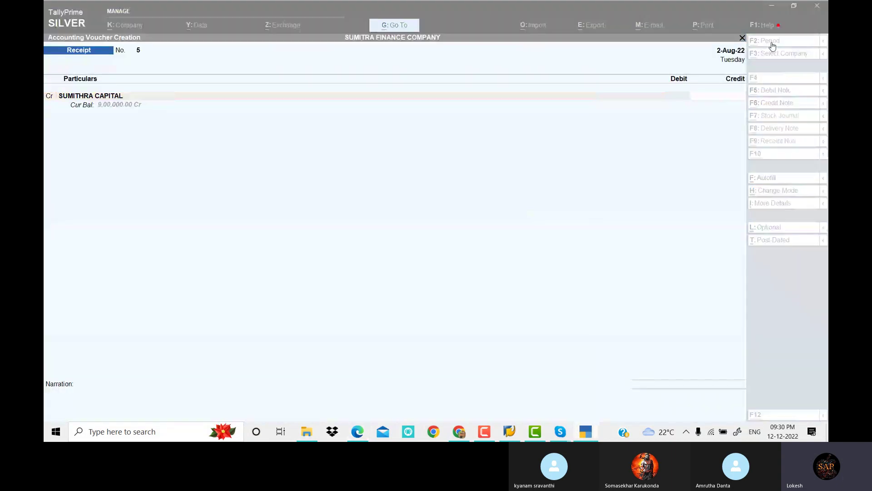
{"action": "type", "text": "200000"}
{"action": "key", "text": "Return"}
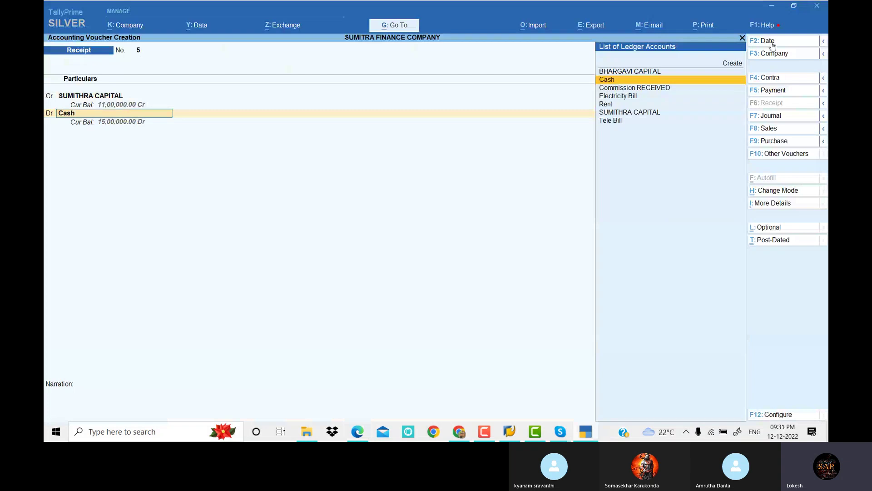
{"action": "key", "text": "Return"}
{"action": "key", "text": "Return"}
{"action": "key", "text": "Return"}
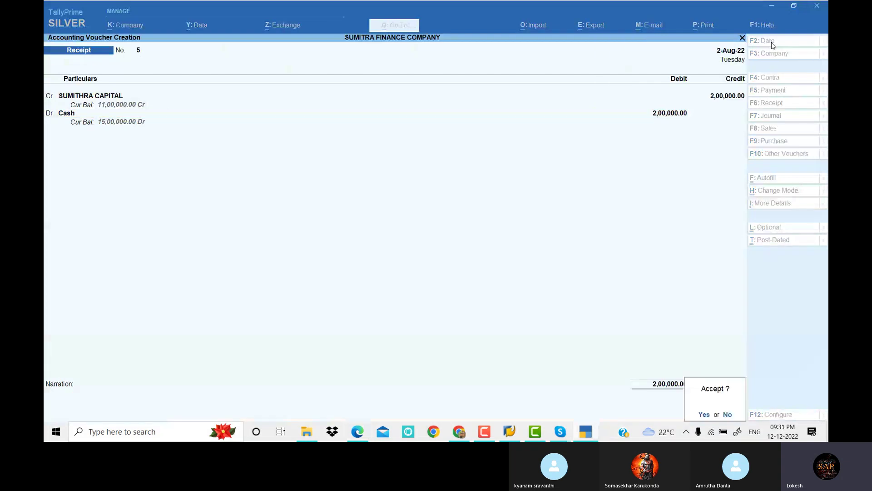
{"action": "key", "text": "Return"}
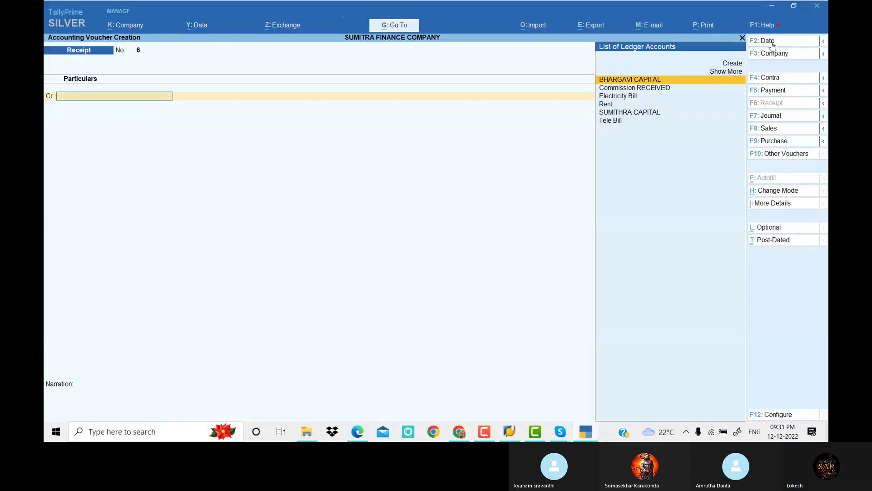
- Check the September entry in the problem PDF and date the new Receipt voucher 2-9
{"action": "key", "text": "alt+Tab"}
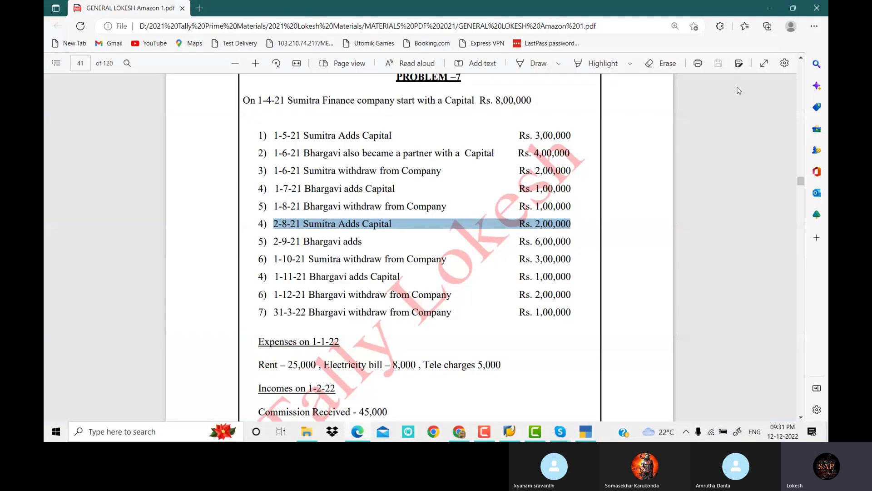
{"action": "key", "text": "alt+Tab"}
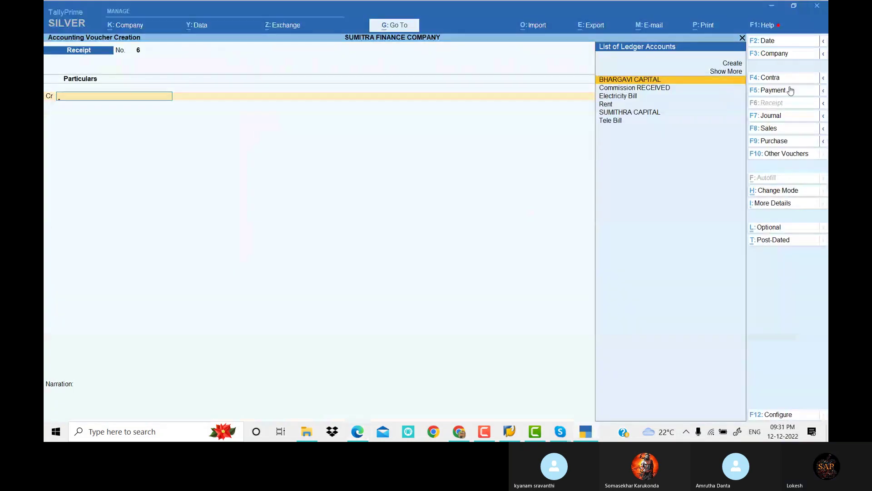
{"action": "left_click", "coordinate": [768, 40]}
{"action": "type", "text": "2-8"}
{"action": "key", "text": "Return"}
- Credit the second partner's capital ledger with 6,00,000 as listed in the PDF, debit Cash and save the receipt voucher
{"action": "type", "text": "b"}
{"action": "key", "text": "Return"}
{"action": "key", "text": "alt+Tab"}
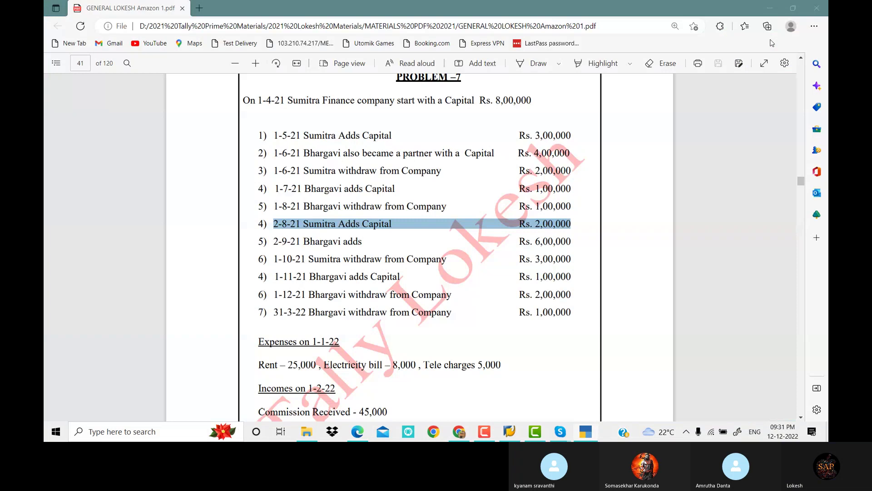
{"action": "scroll", "coordinate": [409, 204], "scroll_direction": "down", "scroll_amount": 1}
{"action": "left_click_drag", "start_coordinate": [273, 194], "coordinate": [578, 197]}
{"action": "key", "text": "alt+Tab"}
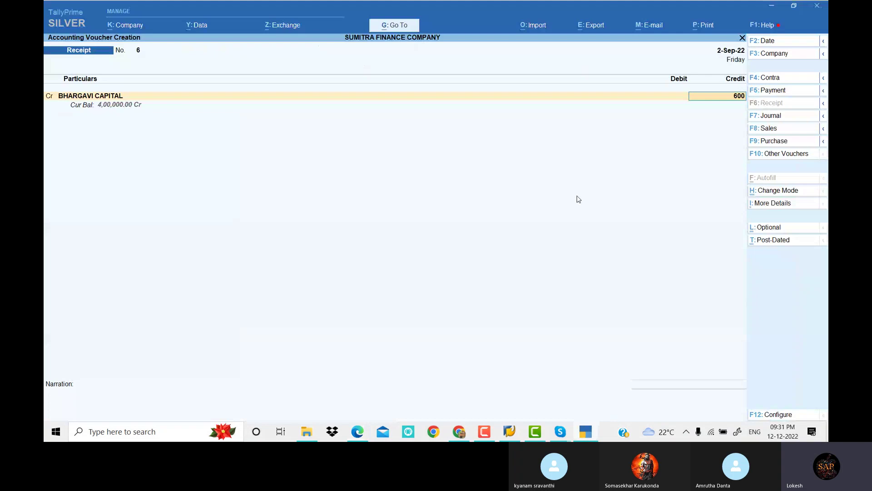
{"action": "key", "text": "Return"}
{"action": "key", "text": "Return"}
{"action": "key", "text": "Return"}
{"action": "key", "text": "Return"}
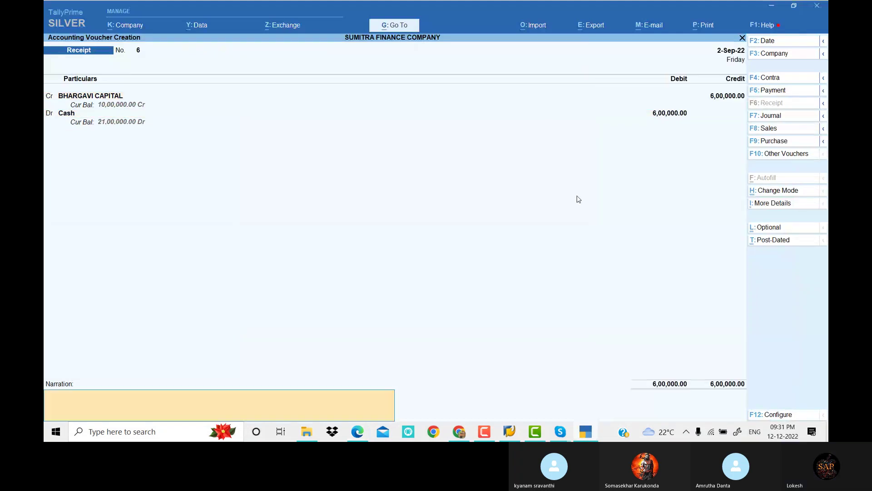
{"action": "key", "text": "Return"}
{"action": "key", "text": "Return"}
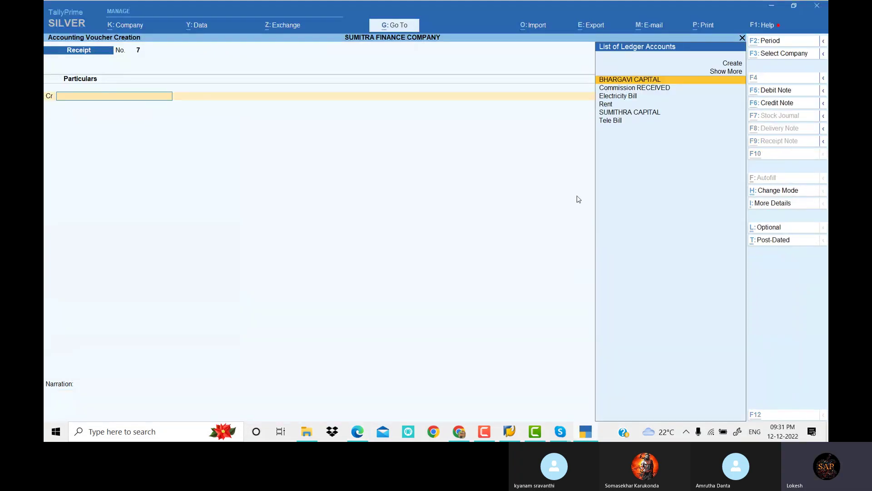
- Check the October entry in the problem PDF and start a Payment voucher dated 1-10
{"action": "key", "text": "alt+Tab"}
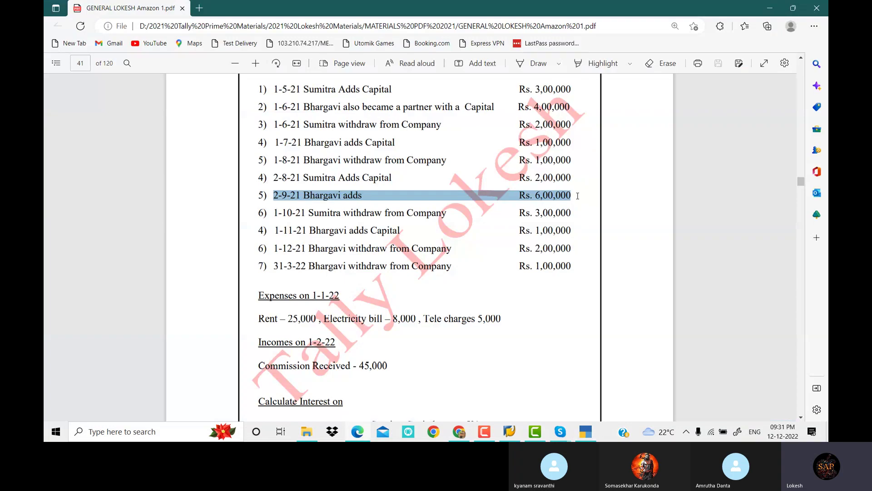
{"action": "key", "text": "alt+Tab"}
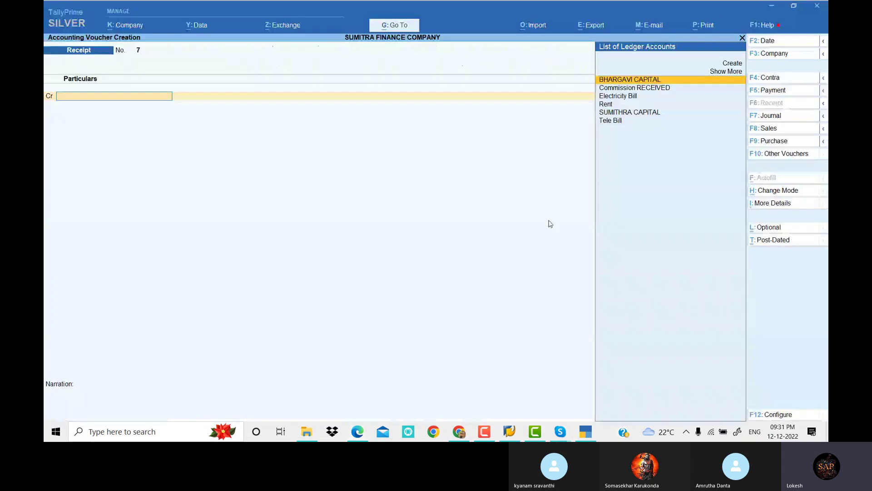
{"action": "left_click", "coordinate": [772, 90]}
{"action": "left_click", "coordinate": [778, 41]}
{"action": "type", "text": "1-12"}
{"action": "key", "text": "Return"}
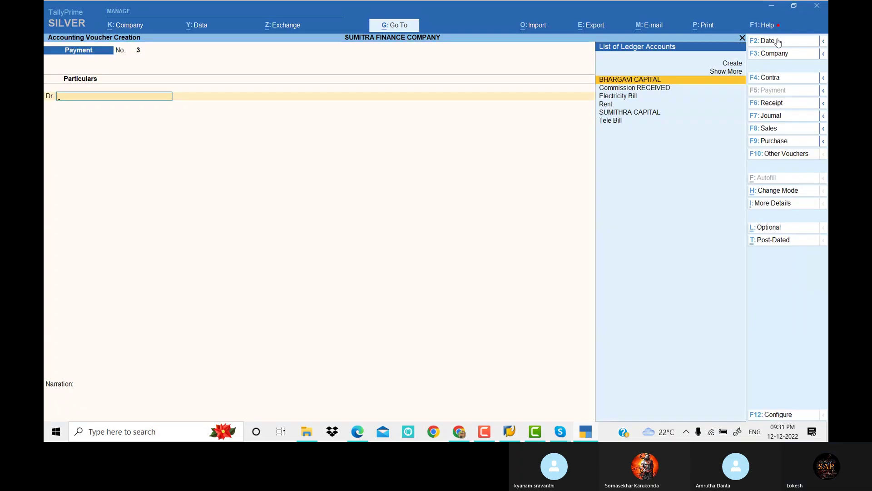
- Choose the founding partner's capital ledger for the debit line and look up the October withdrawal amount in the problem PDF
{"action": "key", "text": "alt+Tab"}
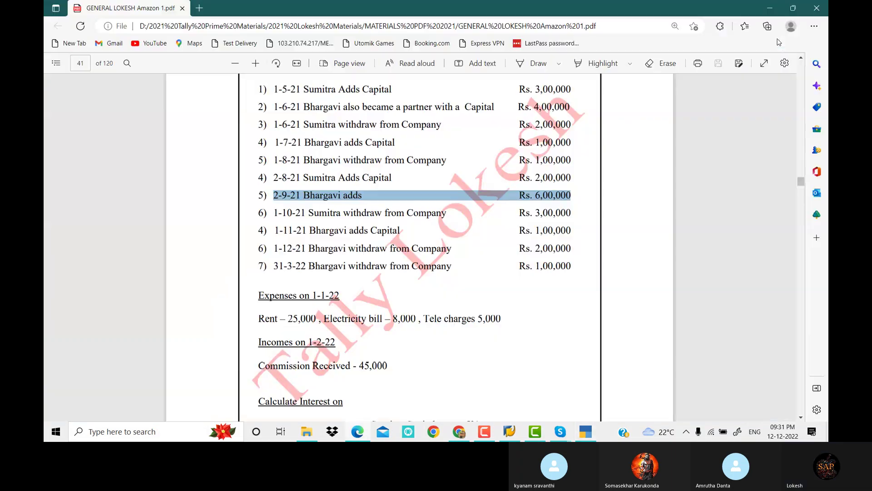
{"action": "key", "text": "alt+Tab"}
{"action": "type", "text": "su"}
{"action": "key", "text": "Return"}
{"action": "key", "text": "alt+Tab"}
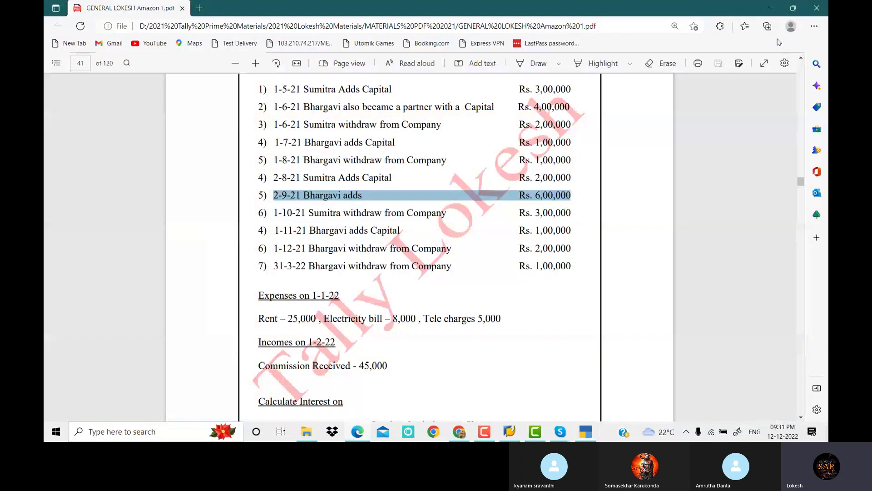
{"action": "left_click_drag", "start_coordinate": [273, 210], "coordinate": [577, 213]}
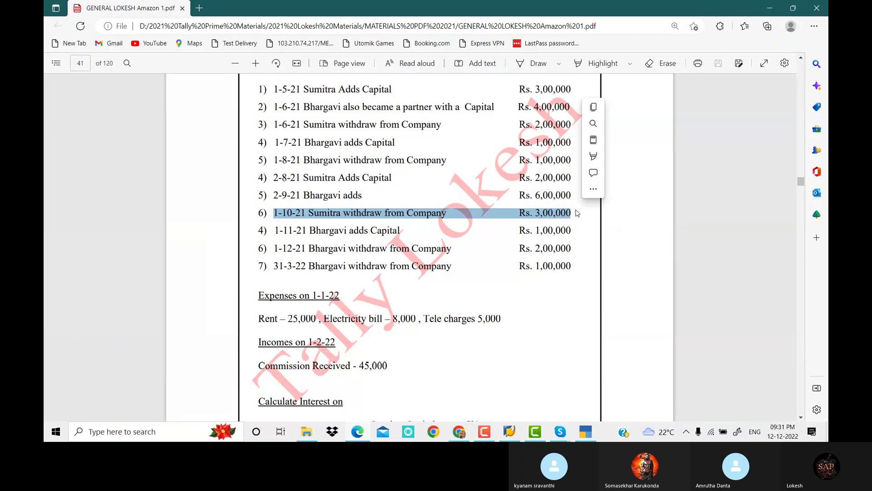
- Enter 3,00,000 as the debit amount, credit Cash for the same amount and save the payment voucher
{"action": "key", "text": "alt+Tab"}
{"action": "type", "text": "300000"}
{"action": "key", "text": "Return"}
{"action": "key", "text": "Return"}
{"action": "key", "text": "Return"}
{"action": "key", "text": "Return"}
{"action": "key", "text": "Return"}
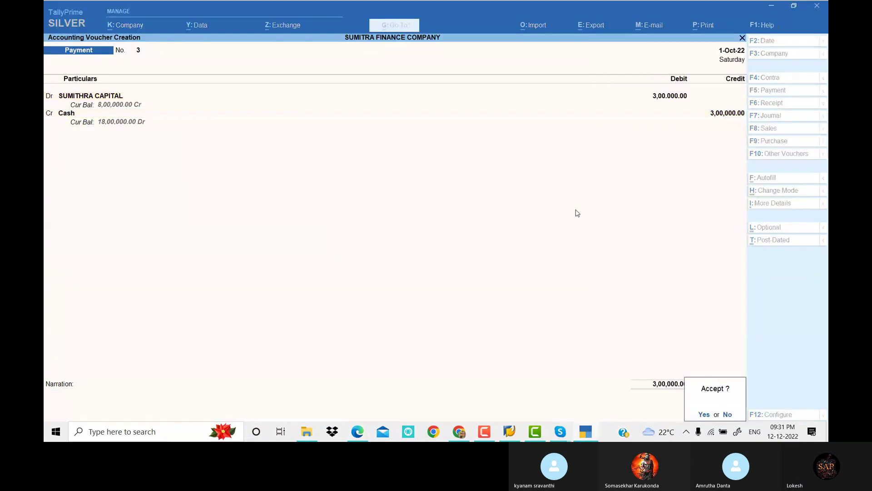
{"action": "key", "text": "Return"}
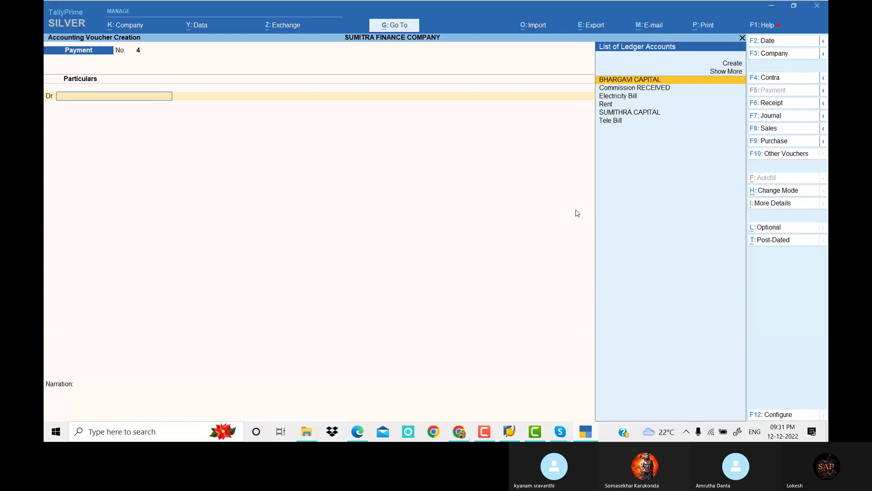
- Look up the second partner's November capital addition in the problem PDF and start a Receipt voucher dated 1-11
{"action": "key", "text": "alt+Tab"}
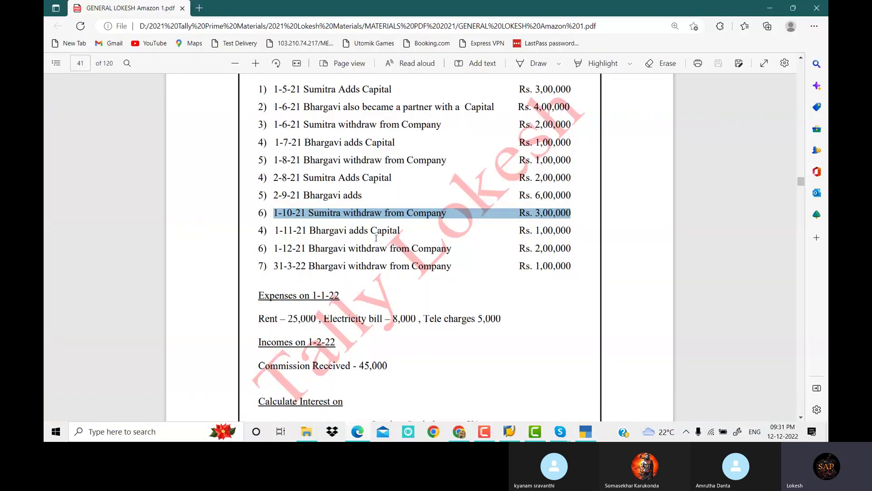
{"action": "key", "text": "alt+Tab"}
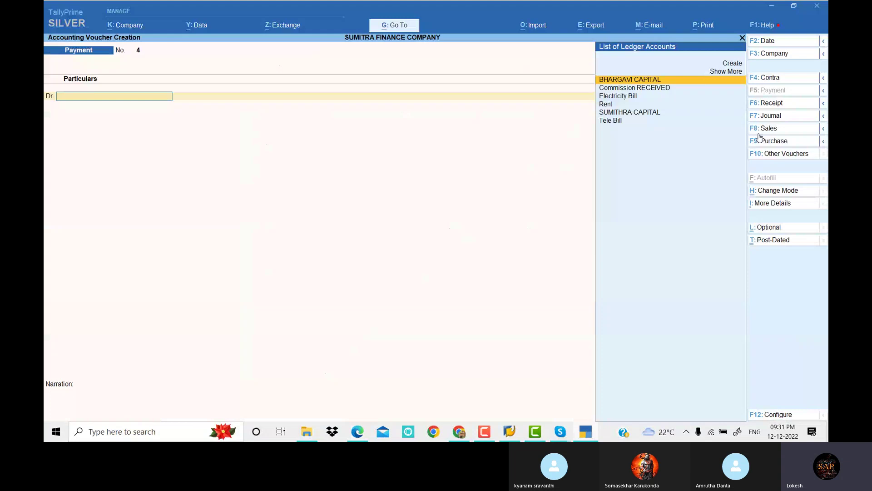
{"action": "left_click", "coordinate": [789, 109]}
{"action": "left_click", "coordinate": [783, 42]}
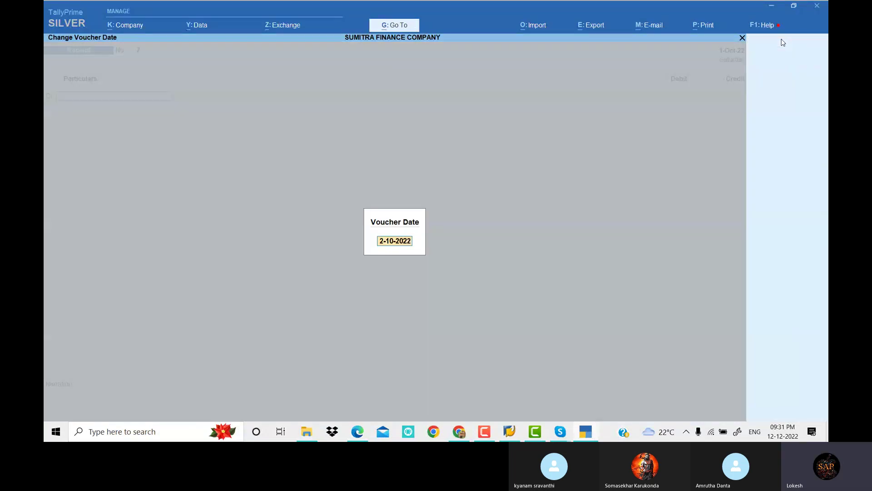
{"action": "type", "text": "1-10"}
{"action": "key", "text": "Return"}
- Credit the second partner's capital ledger with the PDF's November amount of 1,00,000, debit Cash and save the receipt voucher
{"action": "type", "text": "B"}
{"action": "key", "text": "Return"}
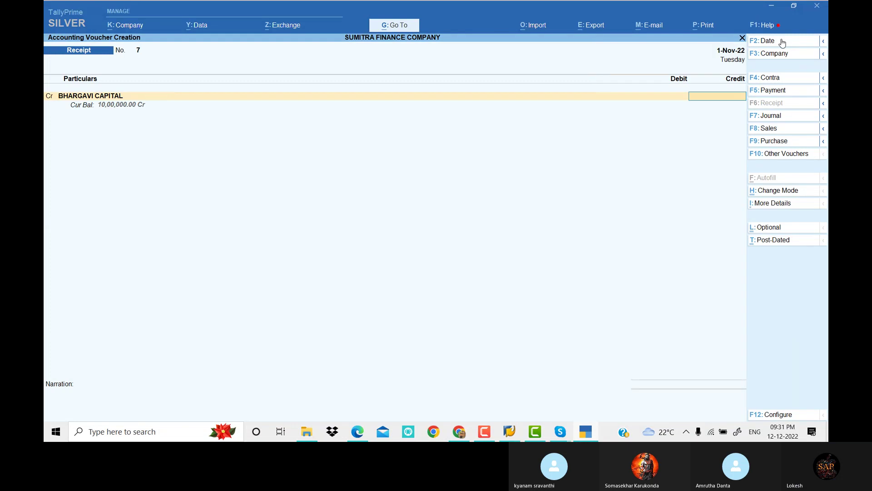
{"action": "key", "text": "alt+Tab"}
{"action": "key", "text": "alt+Tab"}
{"action": "key", "text": "Return"}
{"action": "key", "text": "Return"}
- Look up the second partner's December withdrawal in the problem PDF and start a Payment voucher dated 1-12
{"action": "key", "text": "alt+Tab"}
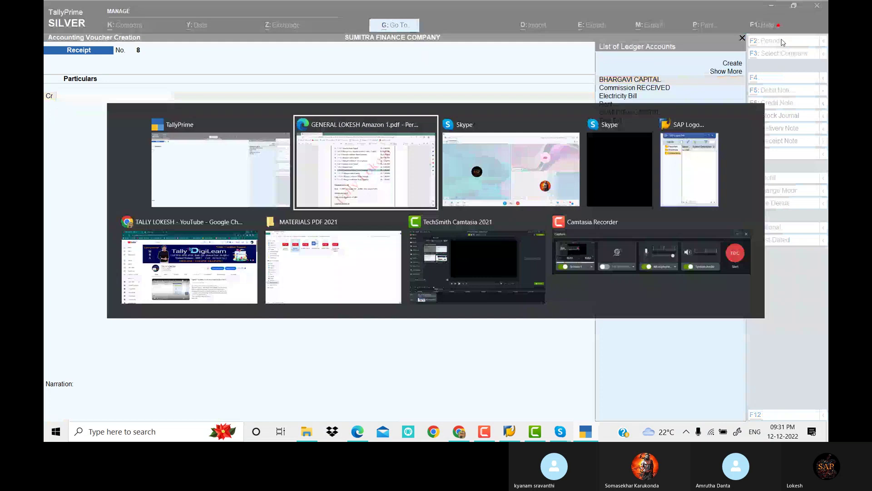
{"action": "left_click_drag", "start_coordinate": [273, 248], "coordinate": [571, 253]}
{"action": "key", "text": "alt+Tab"}
{"action": "left_click", "coordinate": [801, 92]}
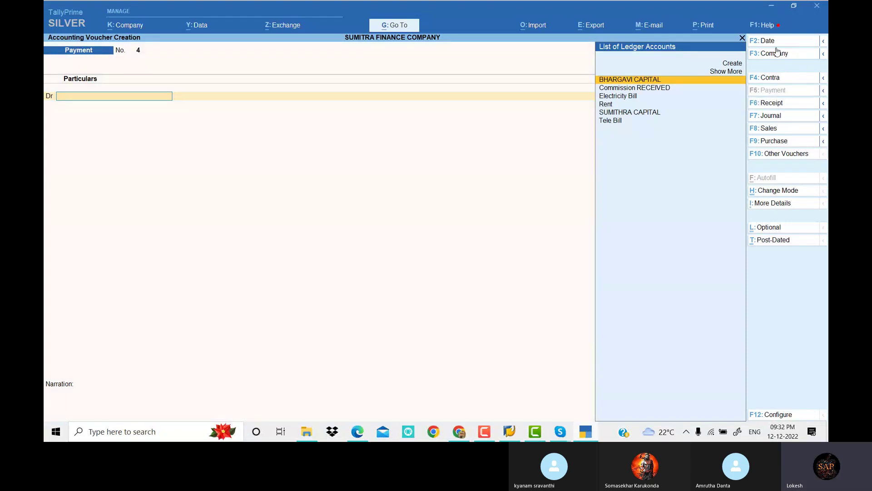
{"action": "left_click", "coordinate": [777, 42]}
{"action": "key", "text": "alt+Tab"}
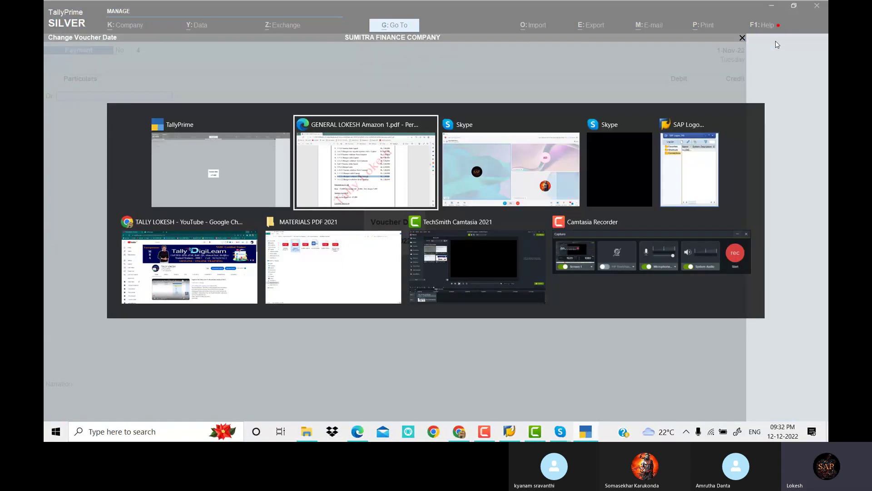
{"action": "key", "text": "Escape"}
{"action": "type", "text": "1-12"}
{"action": "key", "text": "Return"}
- Debit the second partner's capital ledger with the PDF's December amount of 2,00,000, credit Cash and save the payment voucher
{"action": "type", "text": "b"}
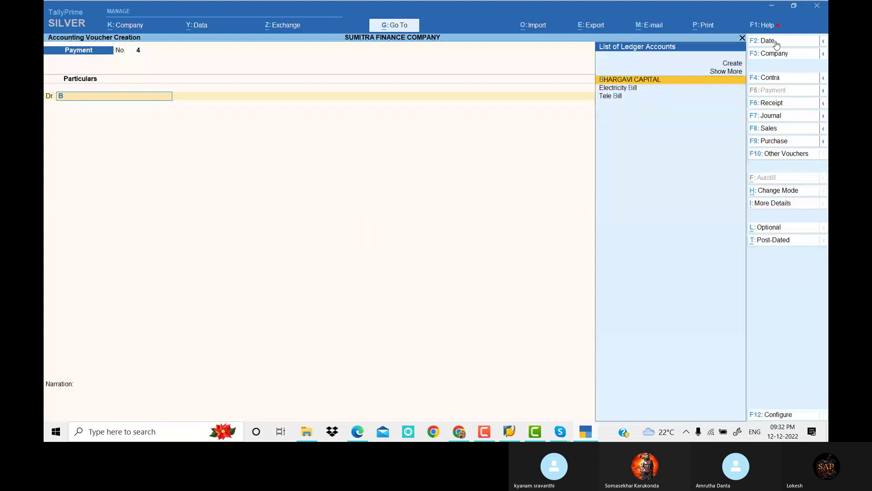
{"action": "key", "text": "Return"}
{"action": "key", "text": "alt+Tab"}
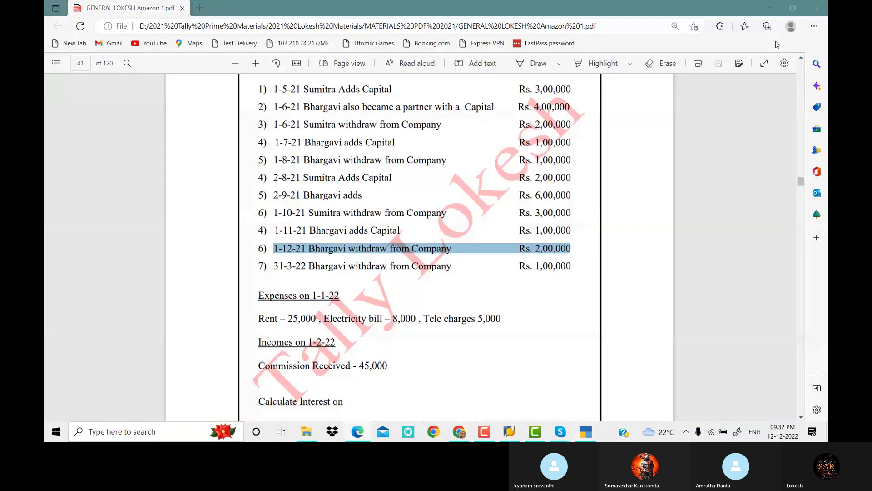
{"action": "key", "text": "alt+Tab"}
{"action": "type", "text": "200000"}
{"action": "key", "text": "Return"}
{"action": "key", "text": "Return"}
{"action": "key", "text": "Return"}
{"action": "key", "text": "Return"}
{"action": "key", "text": "Return"}
{"action": "key", "text": "Return"}
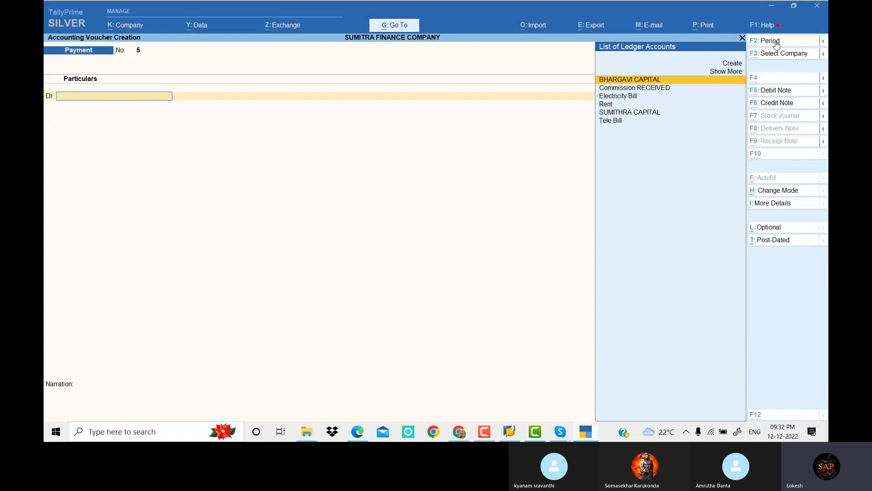
- Look up the second partner's March withdrawal in the problem PDF and date the new payment voucher 31-3
{"action": "key", "text": "alt+Tab"}
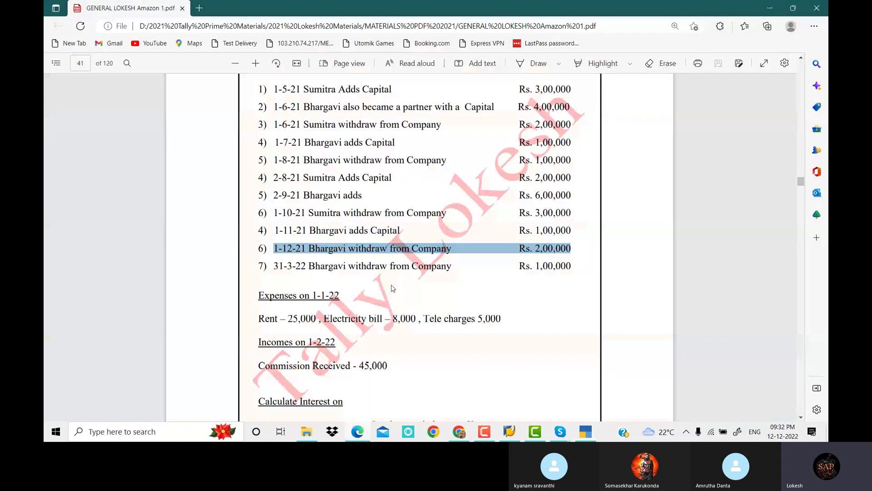
{"action": "key", "text": "alt+Tab"}
{"action": "left_click", "coordinate": [786, 43]}
{"action": "type", "text": "31-3"}
{"action": "key", "text": "Return"}
- Debit the second partner's capital ledger with the PDF's March amount of 1,00,000, credit Cash and save the payment voucher
{"action": "type", "text": "b"}
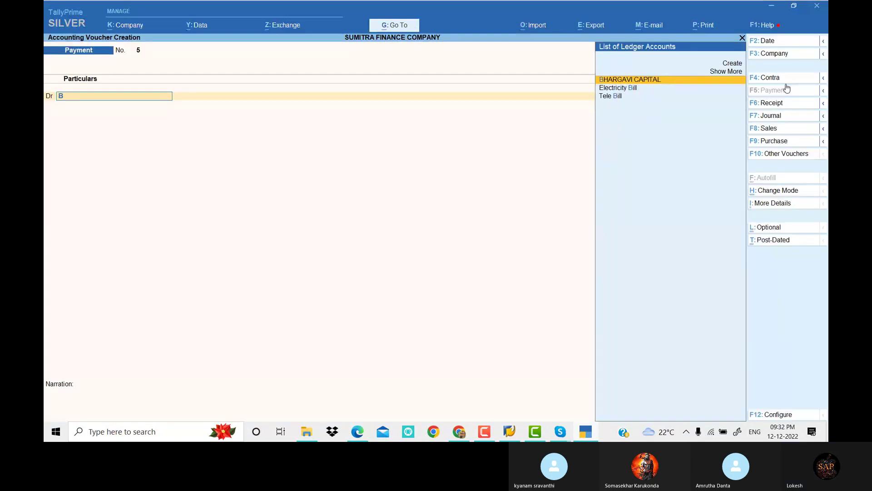
{"action": "key", "text": "Return"}
{"action": "key", "text": "alt"}
{"action": "key", "text": "alt+Tab"}
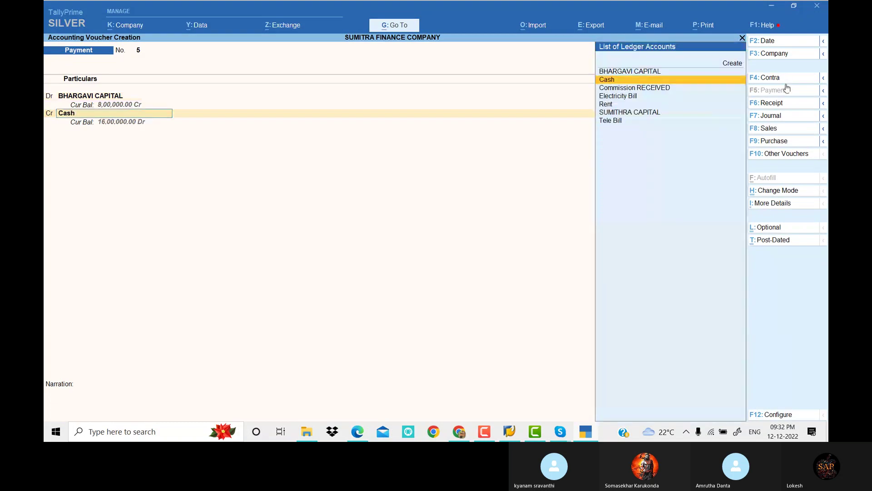
{"action": "key", "text": "Return"}
{"action": "key", "text": "Return"}
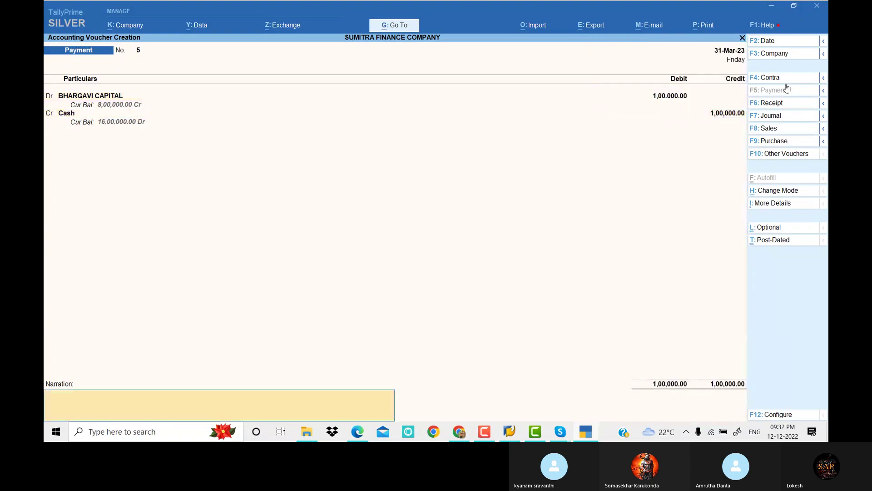
{"action": "key", "text": "Return"}
{"action": "key", "text": "Return"}
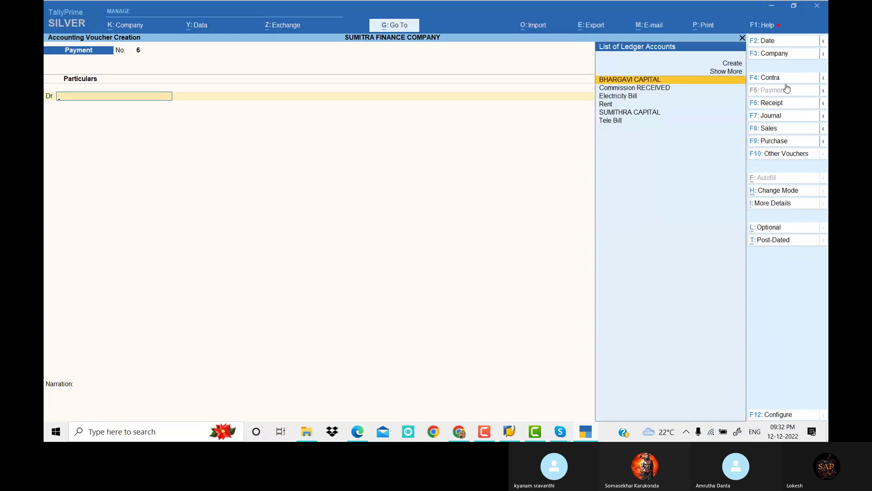
- Look up the January expenses in the problem PDF and date the new payment voucher 1-Jan-23
{"action": "key", "text": "alt"}
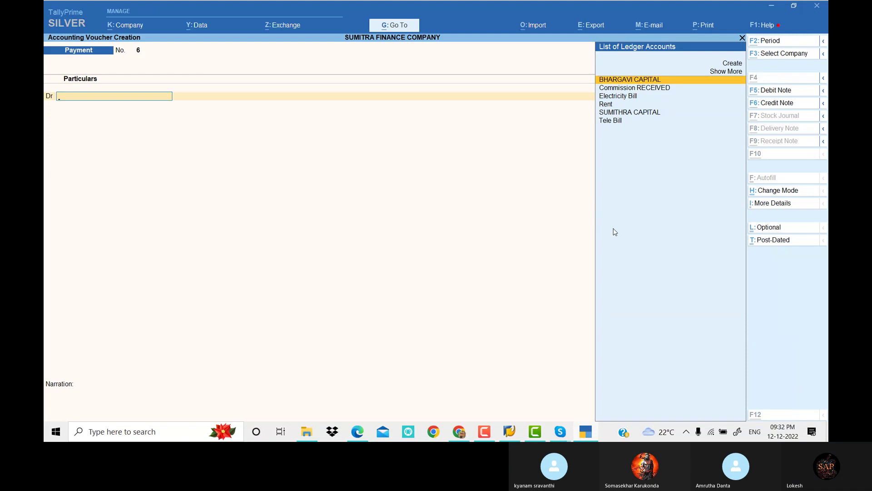
{"action": "key", "text": "alt+Tab"}
{"action": "scroll", "coordinate": [587, 249], "scroll_direction": "down", "scroll_amount": 2}
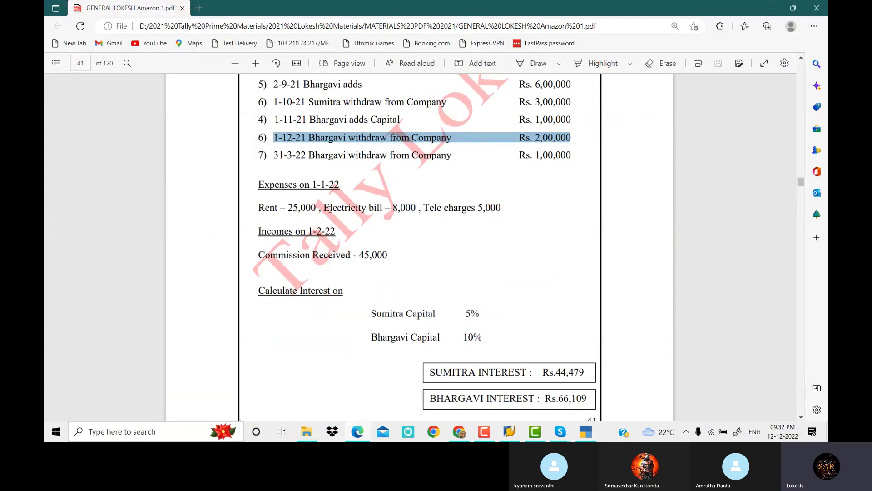
{"action": "key", "text": "alt+Tab"}
{"action": "key", "text": "F2"}
{"action": "type", "text": "1"}
{"action": "key", "text": "Return"}
- Debit the Rent ledger with the PDF's amount of 25,000
{"action": "type", "text": "re"}
{"action": "key", "text": "Return"}
{"action": "key", "text": "alt+Tab"}
{"action": "key", "text": "alt+Tab"}
{"action": "type", "text": "25000"}
{"action": "key", "text": "Return"}
- Add an Electricity Bill debit line with the PDF's amount of 8,000
{"action": "key", "text": "alt+Tab"}
{"action": "key", "text": "alt+Tab"}
{"action": "type", "text": "el"}
{"action": "key", "text": "Return"}
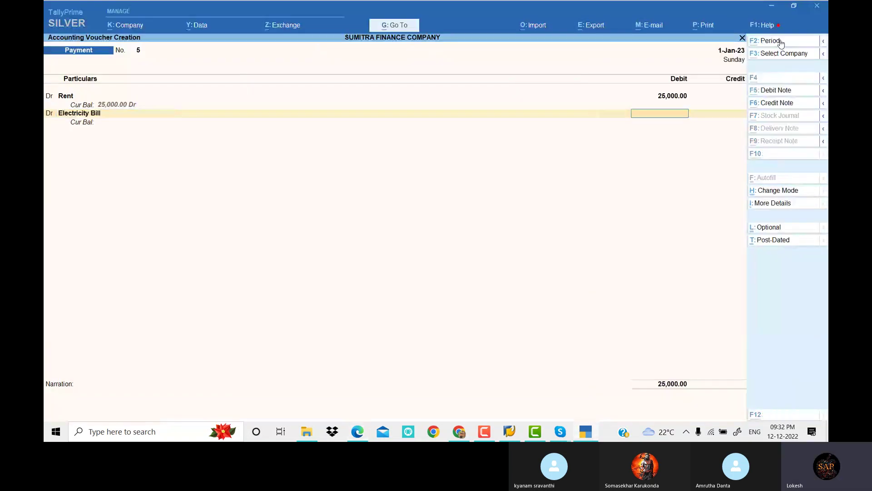
{"action": "key", "text": "alt+Tab"}
{"action": "key", "text": "alt+Tab"}
{"action": "type", "text": "8000"}
{"action": "key", "text": "Return"}
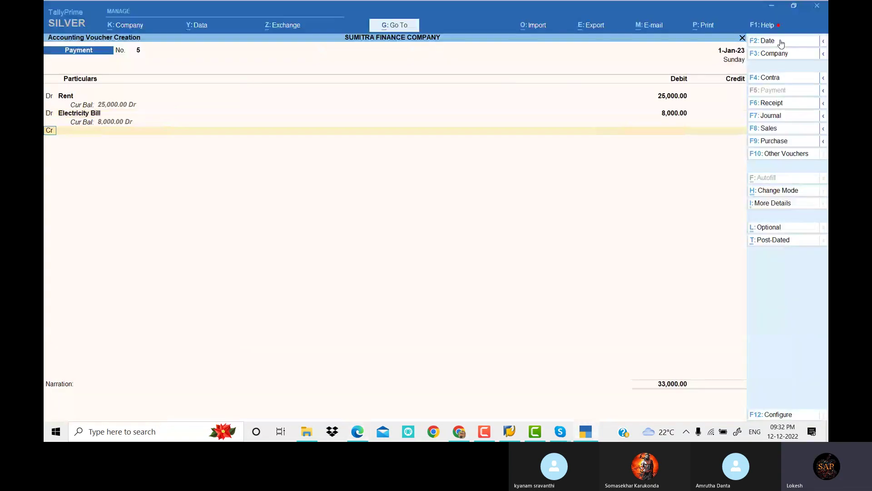
- Add a third debit line for Tele Bill with the PDF's amount of 5,000
{"action": "type", "text": "d"}
{"action": "key", "text": "Return"}
{"action": "key", "text": "alt+Tab"}
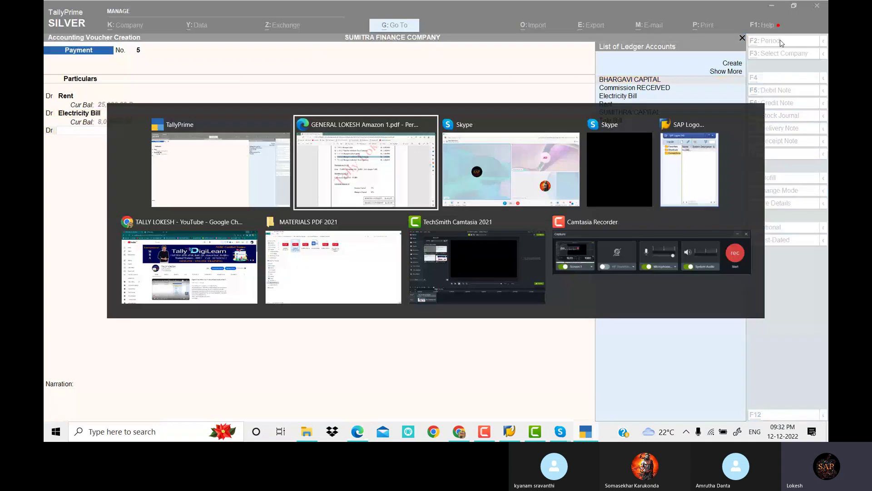
{"action": "key", "text": "alt+Tab"}
{"action": "type", "text": "te"}
{"action": "key", "text": "Return"}
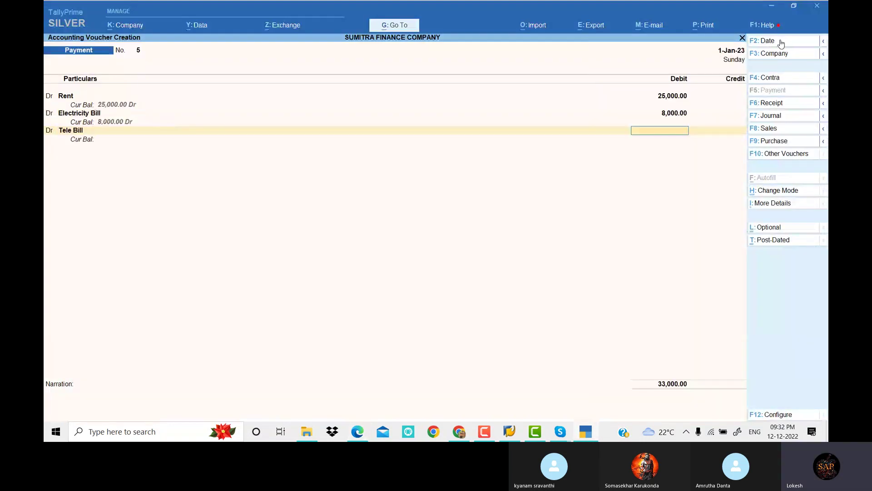
{"action": "key", "text": "alt+Tab"}
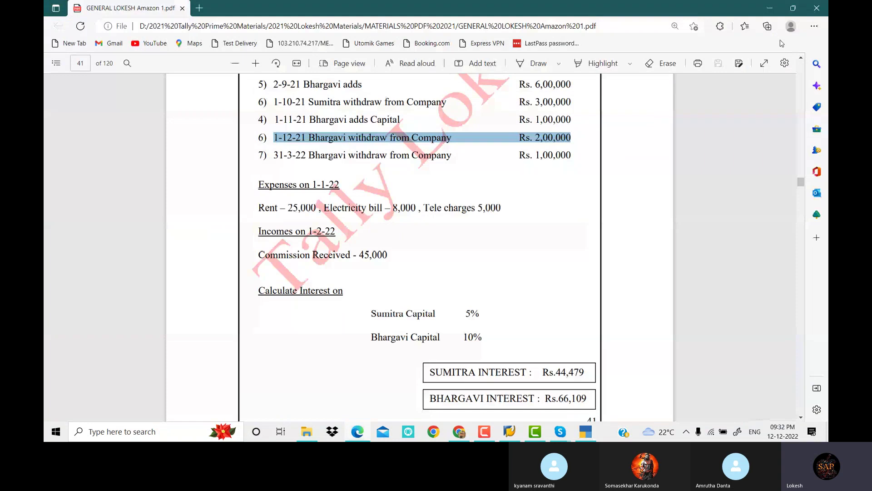
{"action": "key", "text": "alt+Tab"}
{"action": "type", "text": "5000"}
{"action": "key", "text": "Return"}
- Credit Cash with the combined 38,000 and save the expenses payment voucher
{"action": "key", "text": "Return"}
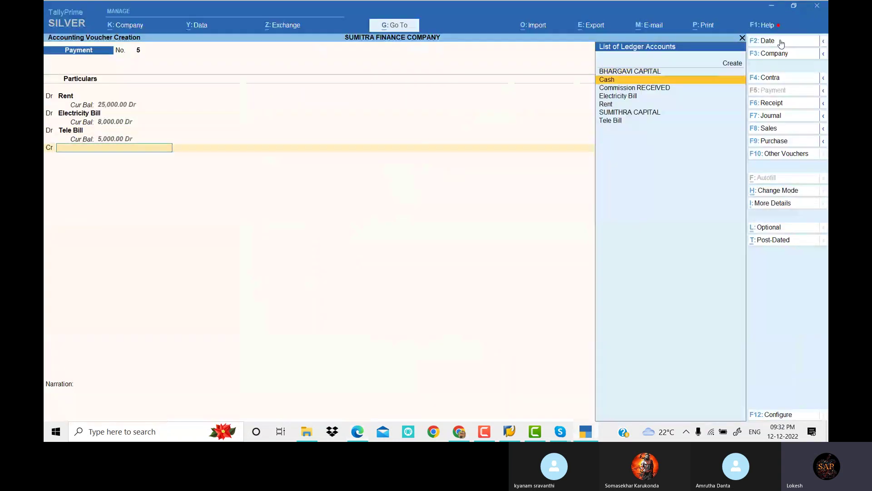
{"action": "key", "text": "Return"}
{"action": "key", "text": "Return"}
{"action": "key", "text": "Return"}
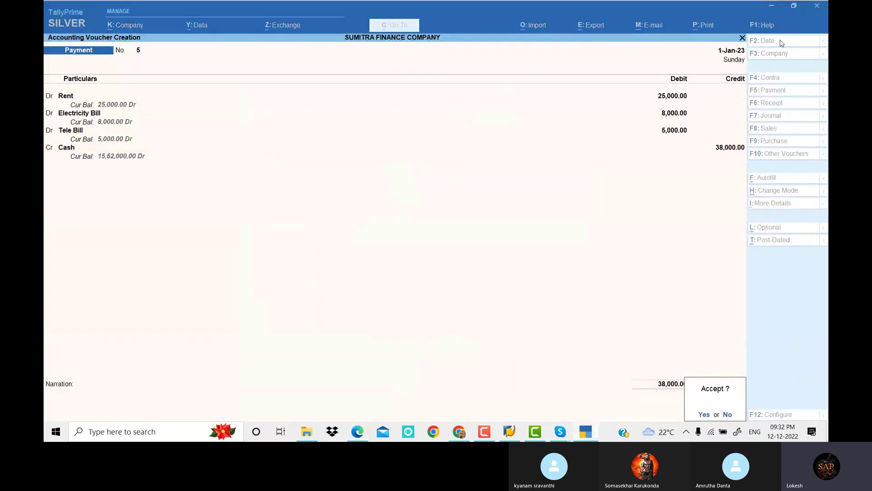
{"action": "key", "text": "Return"}
- Start a Receipt voucher and set its date to 1-2-2023, matching the income date in the problem PDF
{"action": "key", "text": "alt+Tab"}
{"action": "left_click", "coordinate": [771, 105]}
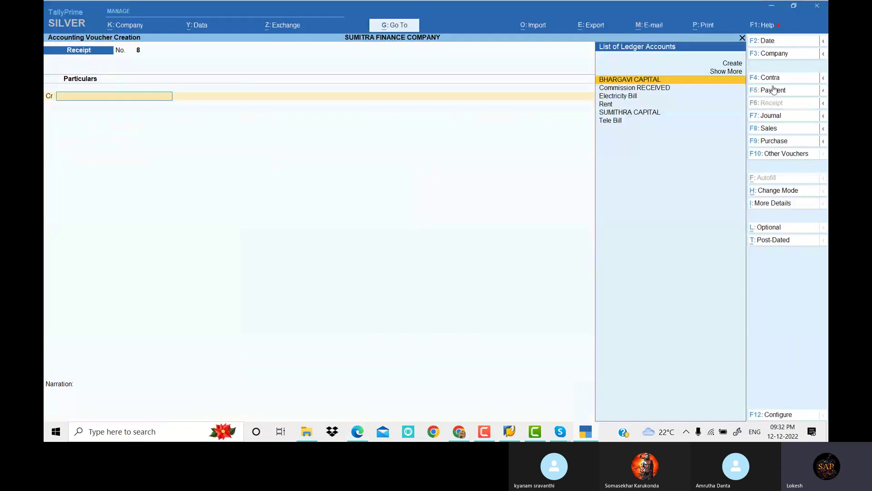
{"action": "left_click", "coordinate": [782, 42]}
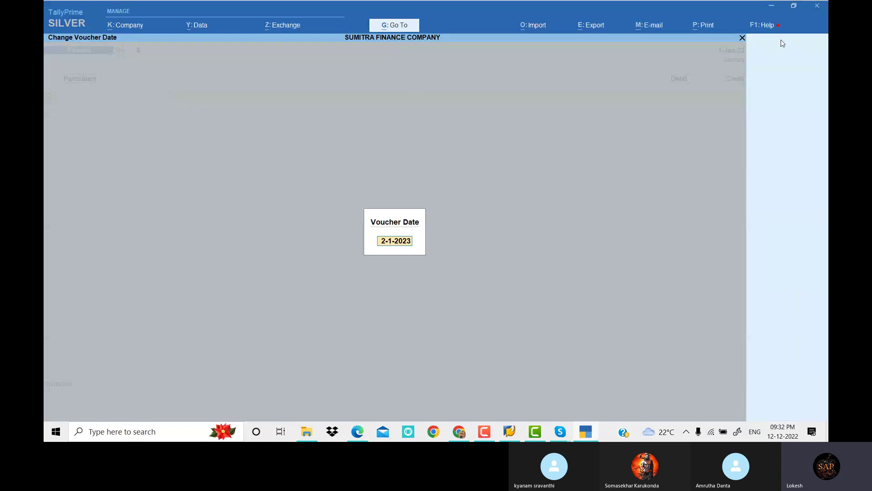
{"action": "key", "text": "alt+Tab"}
{"action": "key", "text": "alt+Tab"}
{"action": "type", "text": "1-2-2023"}
{"action": "key", "text": "Return"}
- Credit the Commission RECEIVED ledger with the PDF's income amount of 45,000
{"action": "type", "text": "com"}
{"action": "key", "text": "Return"}
{"action": "key", "text": "alt+Tab"}
{"action": "key", "text": "alt+Tab"}
{"action": "type", "text": "4500"}
{"action": "key", "text": "Return"}
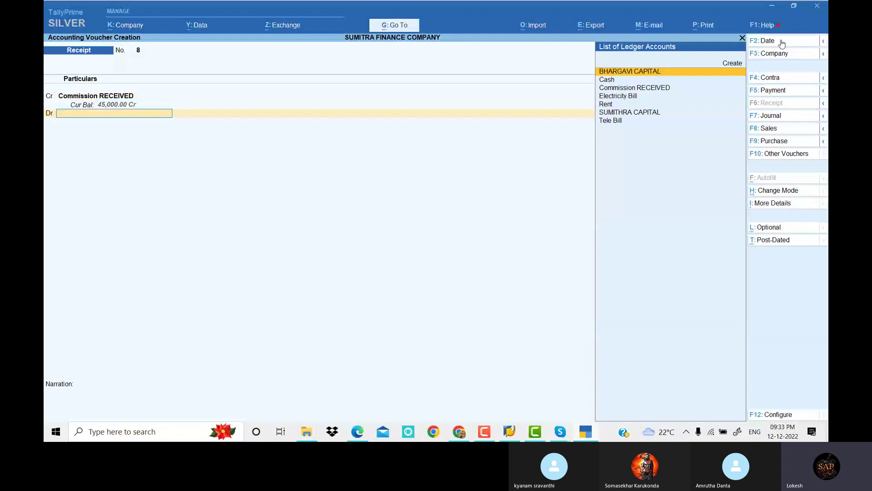
- Debit Cash for the same 45,000 and save the commission receipt voucher
{"action": "key", "text": "Down"}
{"action": "key", "text": "Return"}
{"action": "key", "text": "Return"}
{"action": "key", "text": "Return"}
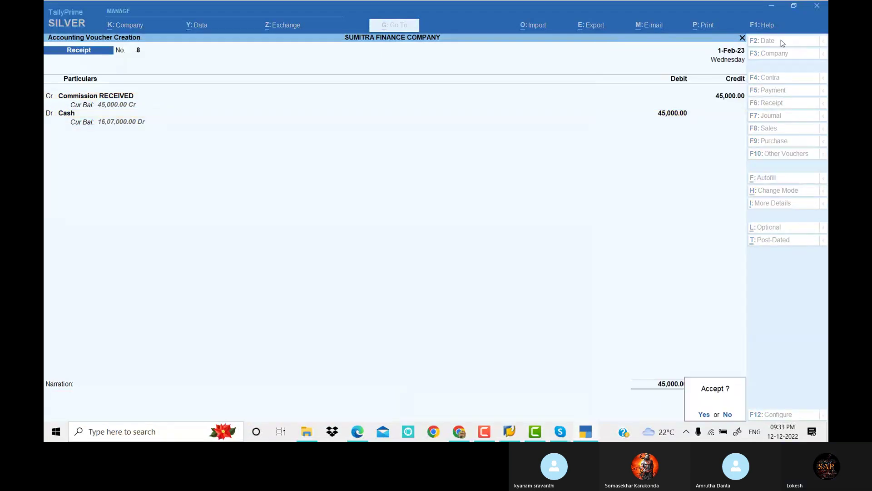
{"action": "key", "text": "Return"}
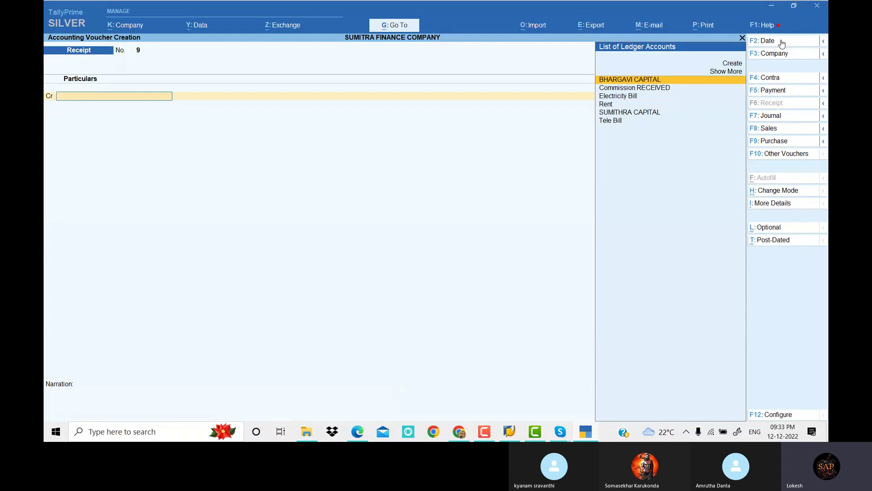
- Leave voucher entry and open the Profit & Loss A/c report
{"action": "key", "text": "Escape"}
{"action": "key", "text": "Return"}
{"action": "key", "text": "Down"}
{"action": "key", "text": "Down"}
{"action": "key", "text": "Down"}
{"action": "key", "text": "Down"}
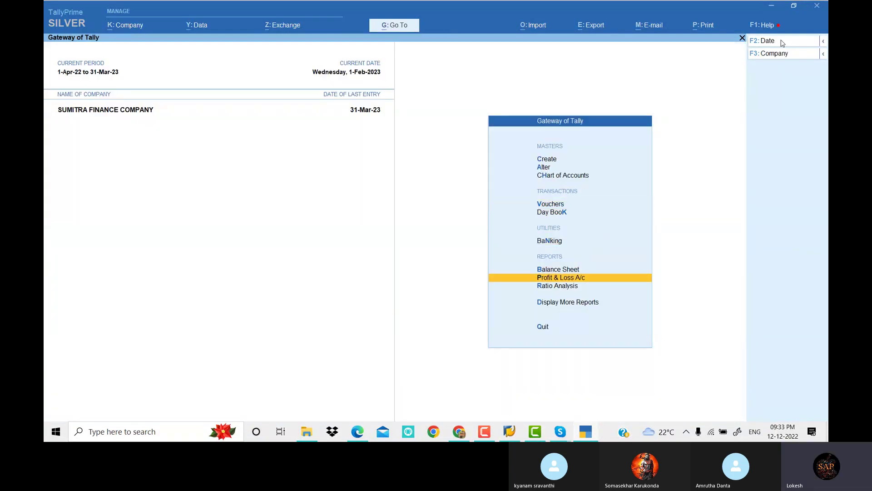
{"action": "key", "text": "Return"}
- Examine the expense, income and net profit lines in the Profit & Loss A/c, and return to the Gateway of Tally
{"action": "key", "text": "Down"}
{"action": "key", "text": "Down"}
{"action": "key", "text": "Down"}
{"action": "key", "text": "Down"}
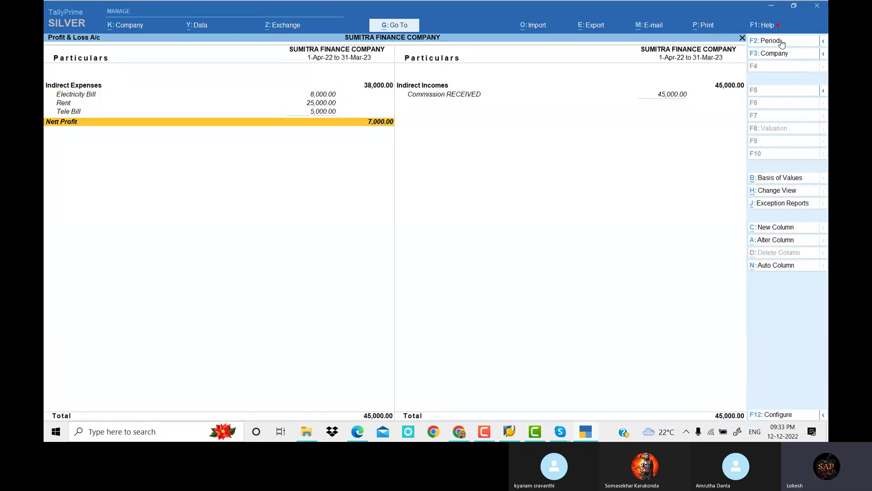
{"action": "key", "text": "Up"}
{"action": "key", "text": "Down"}
{"action": "key", "text": "Down"}
{"action": "key", "text": "Down"}
{"action": "key", "text": "Down"}
{"action": "key", "text": "Escape"}
{"action": "key", "text": "Down"}
{"action": "key", "text": "Down"}
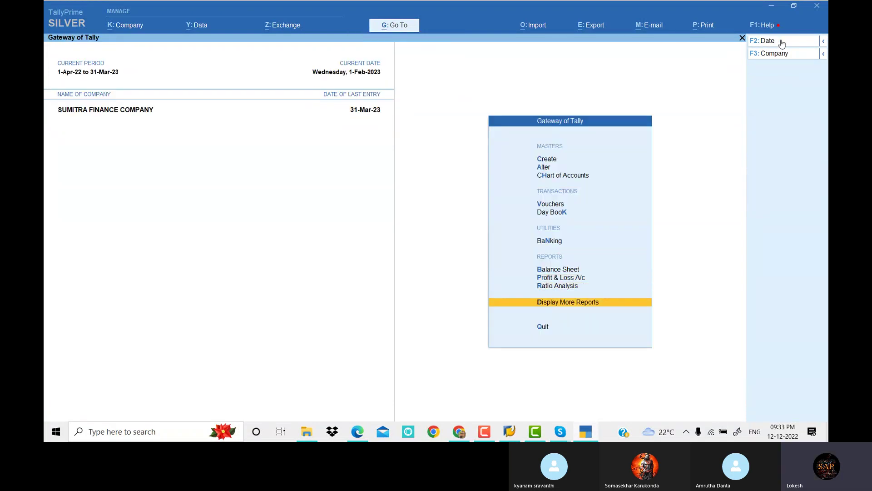
{"action": "key", "text": "Return"}
{"action": "key", "text": "Down"}
{"action": "key", "text": "Down"}
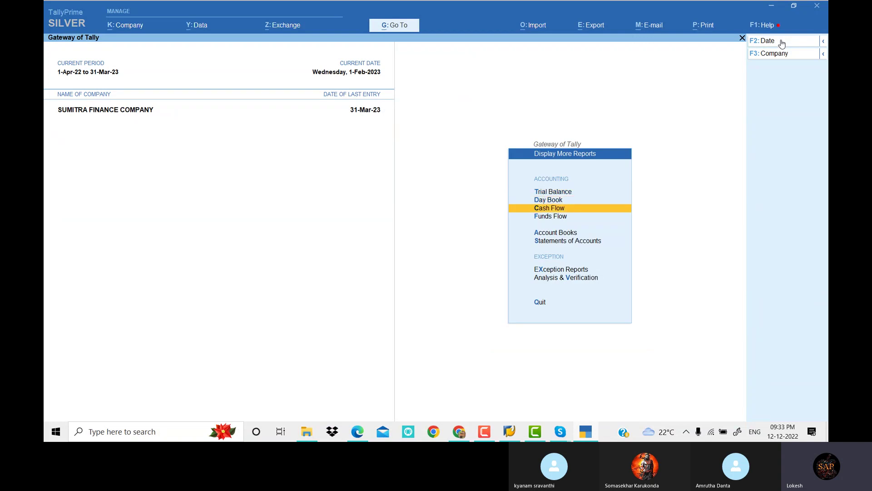
{"action": "key", "text": "Down"}
{"action": "key", "text": "Down"}
{"action": "key", "text": "Down"}
{"action": "key", "text": "Up"}
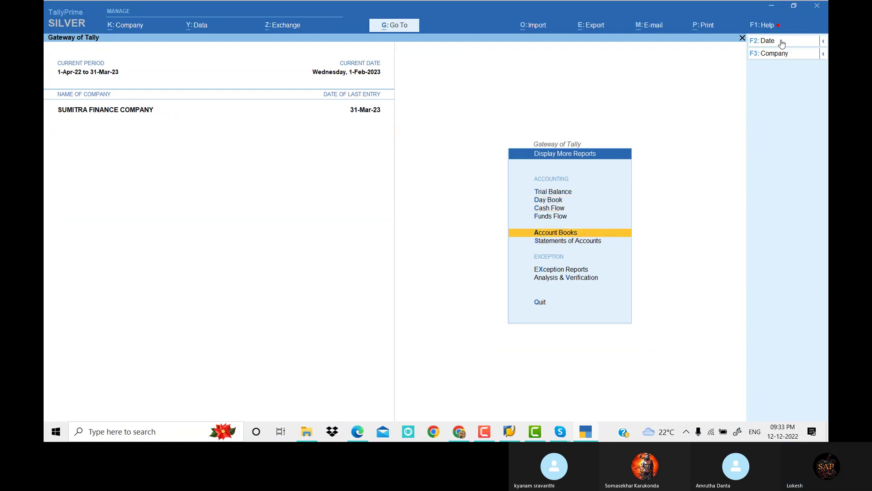
{"action": "key", "text": "Escape"}
- Open Interest Calculations in the Statements of Accounts reports
{"action": "key", "text": "Return"}
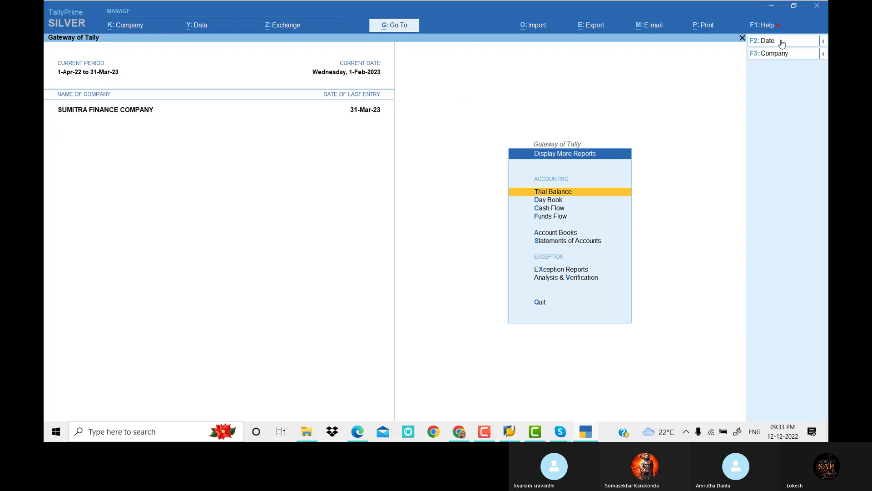
{"action": "key", "text": "Down"}
{"action": "key", "text": "Down"}
{"action": "key", "text": "Down"}
{"action": "key", "text": "Down"}
{"action": "key", "text": "Down"}
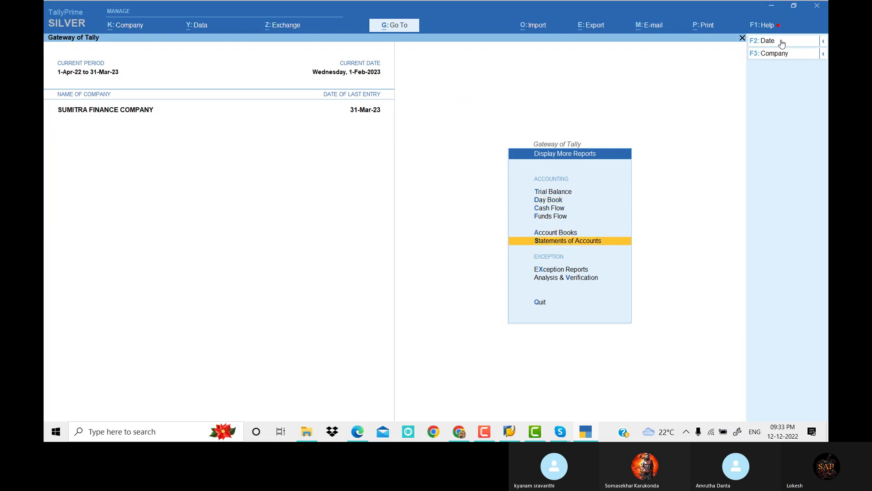
{"action": "key", "text": "Return"}
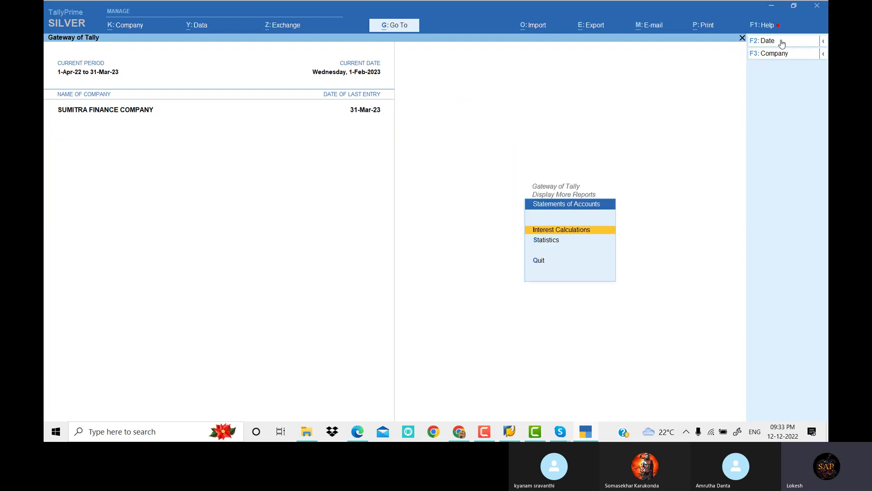
{"action": "key", "text": "Return"}
- View the ledger interest calculation for the 5% partner's capital and check its total against the answer in the problem PDF
{"action": "key", "text": "Down"}
{"action": "key", "text": "Down"}
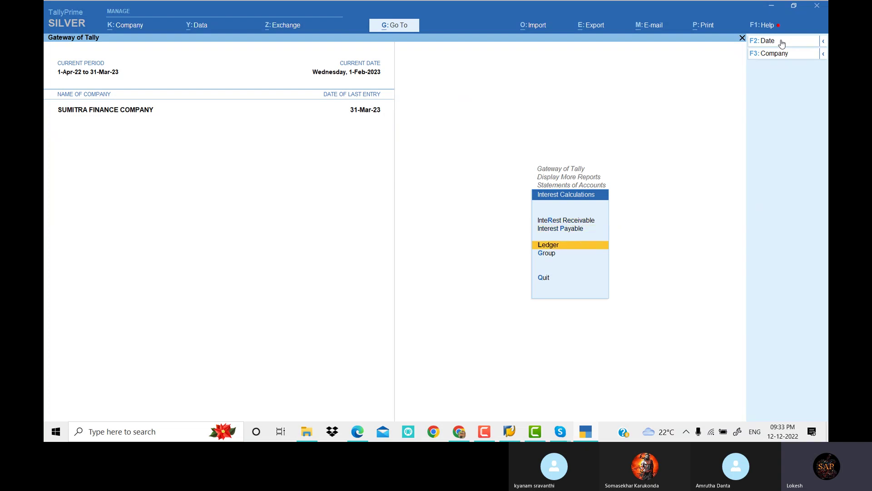
{"action": "key", "text": "Return"}
{"action": "key", "text": "Down"}
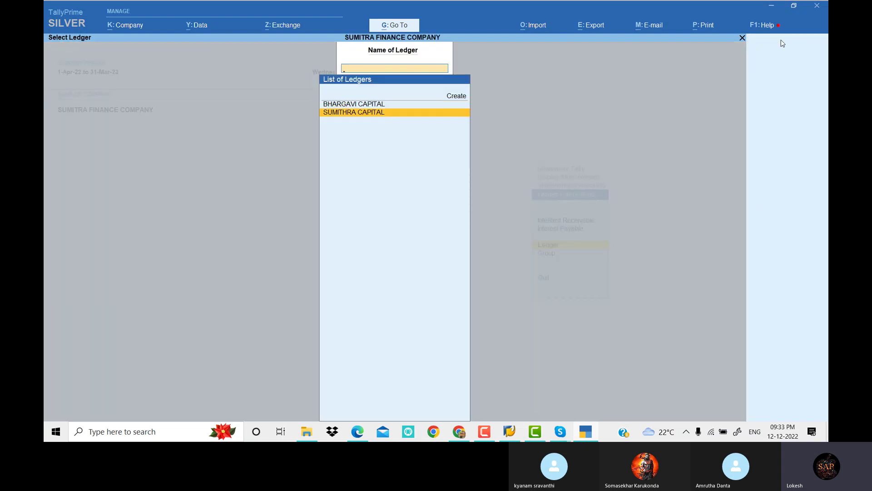
{"action": "key", "text": "Return"}
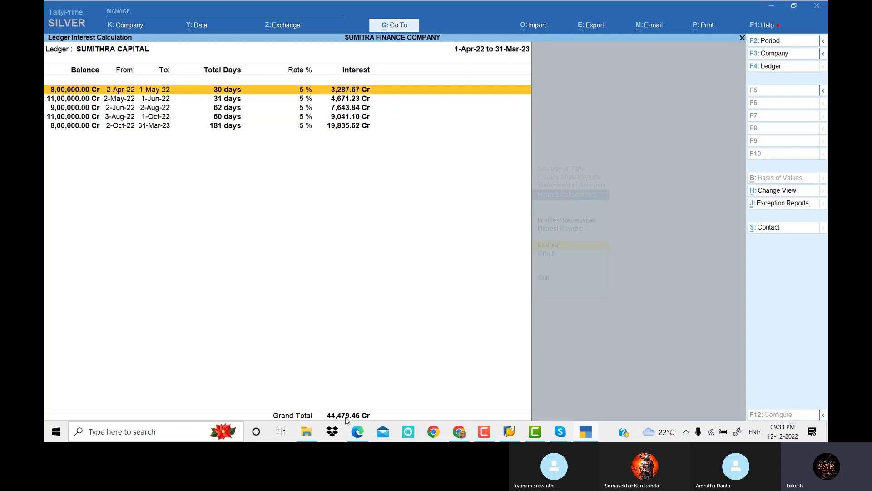
{"action": "left_click", "coordinate": [583, 436]}
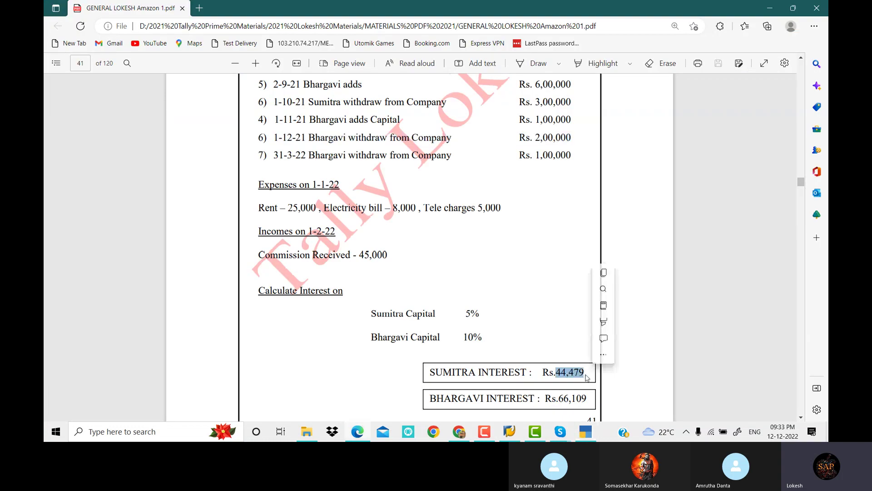
{"action": "left_click", "coordinate": [595, 435]}
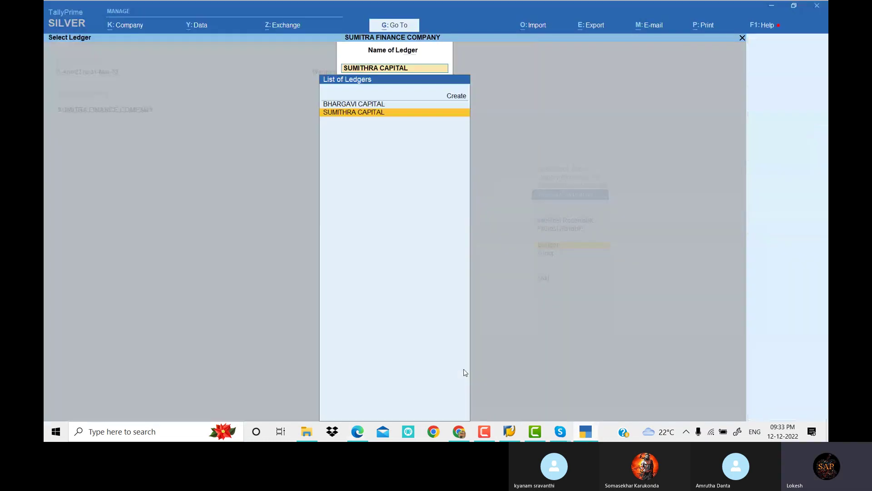
- View the ledger interest calculation for the other partner's capital and check its total against the PDF's answer
{"action": "key", "text": "Up"}
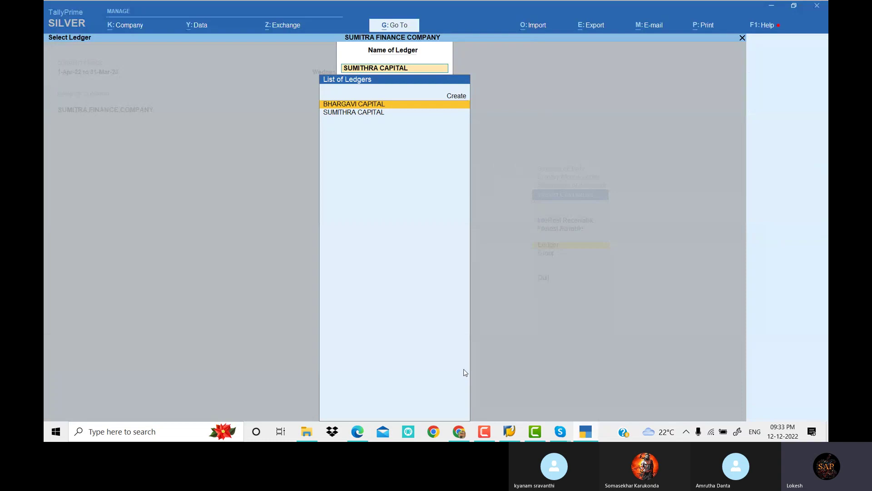
{"action": "key", "text": "Return"}
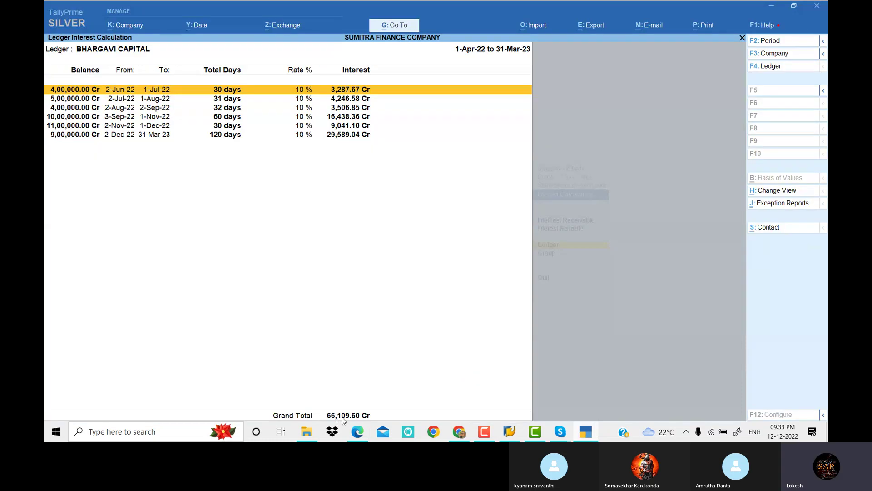
{"action": "left_click", "coordinate": [592, 439]}
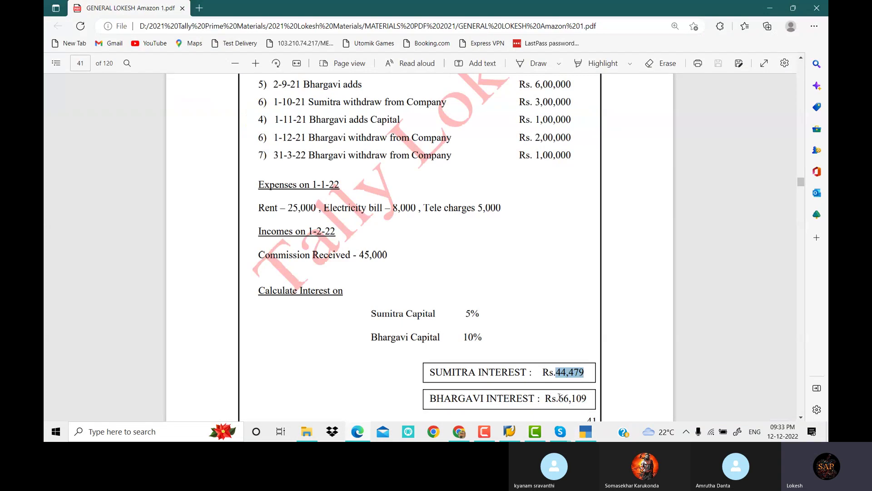
{"action": "double_click", "coordinate": [559, 397]}
{"action": "key", "text": "alt+Tab"}
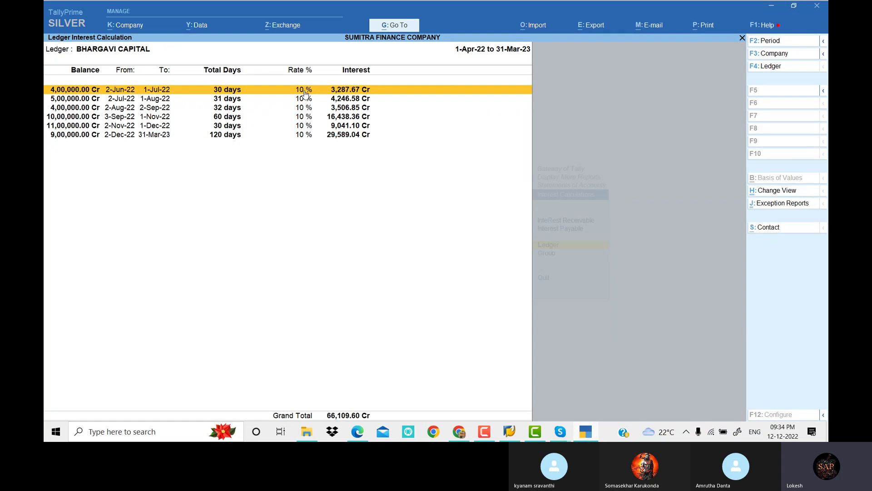
- Review both partners' interest answers in the PDF and return to the ledger interest report
{"action": "left_click", "coordinate": [587, 437]}
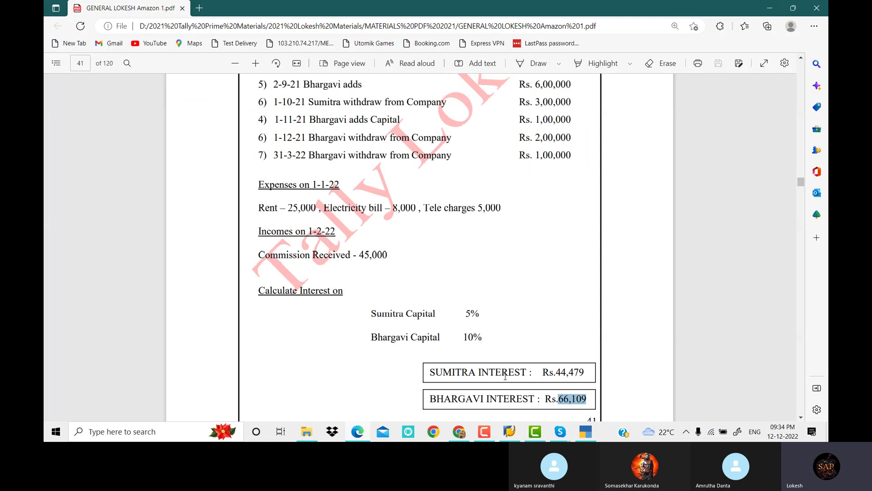
{"action": "left_click_drag", "start_coordinate": [430, 372], "coordinate": [584, 372]}
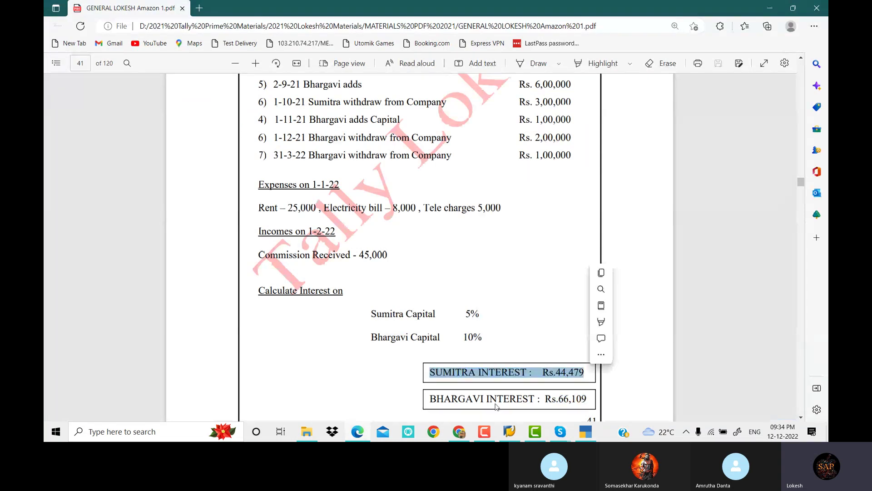
{"action": "left_click_drag", "start_coordinate": [430, 400], "coordinate": [579, 394]}
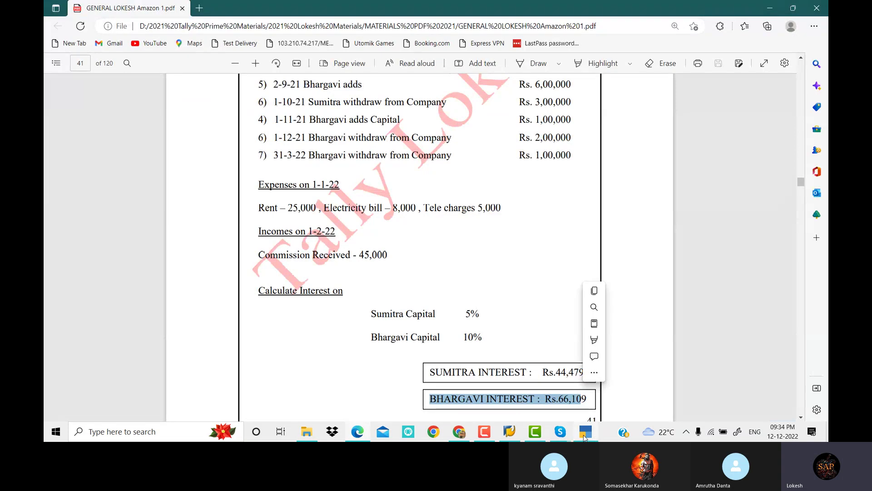
{"action": "left_click", "coordinate": [584, 435]}
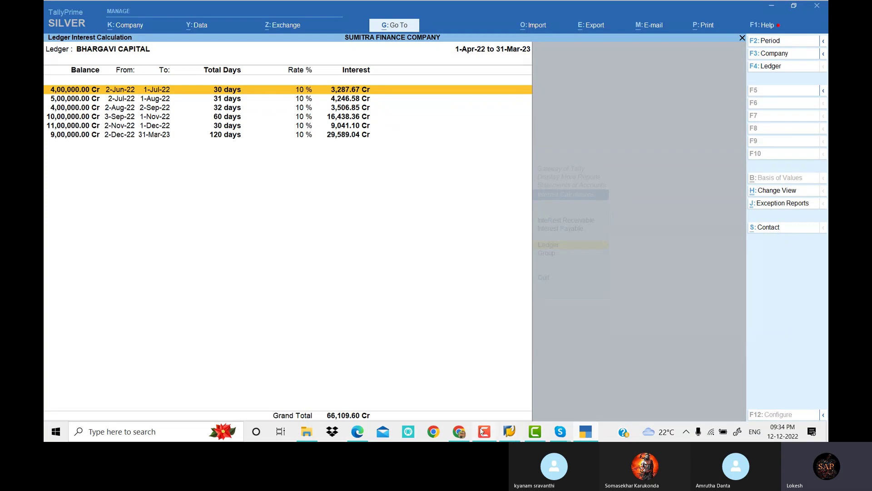
- In the PDF, read Problem 8 for Chandana Finance Company, examining its starting capital, the two loans and the interest rates charged
{"action": "left_click", "coordinate": [364, 435]}
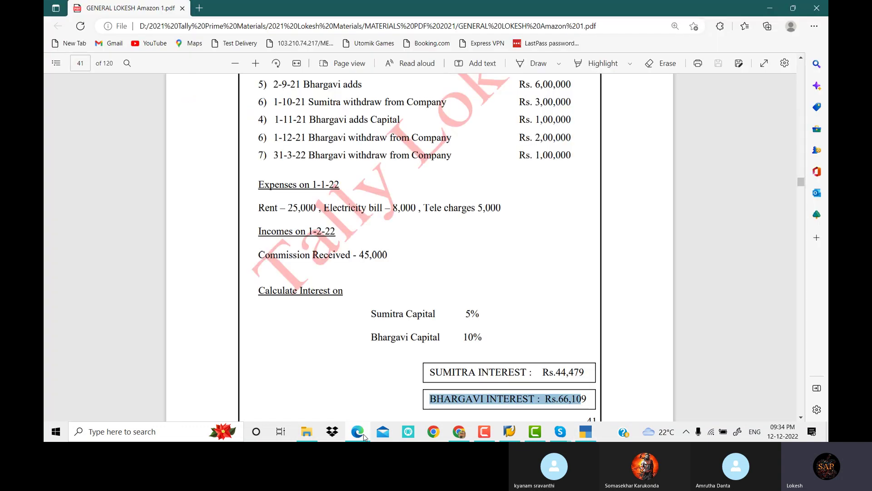
{"action": "scroll", "coordinate": [400, 226], "scroll_direction": "up", "scroll_amount": 6}
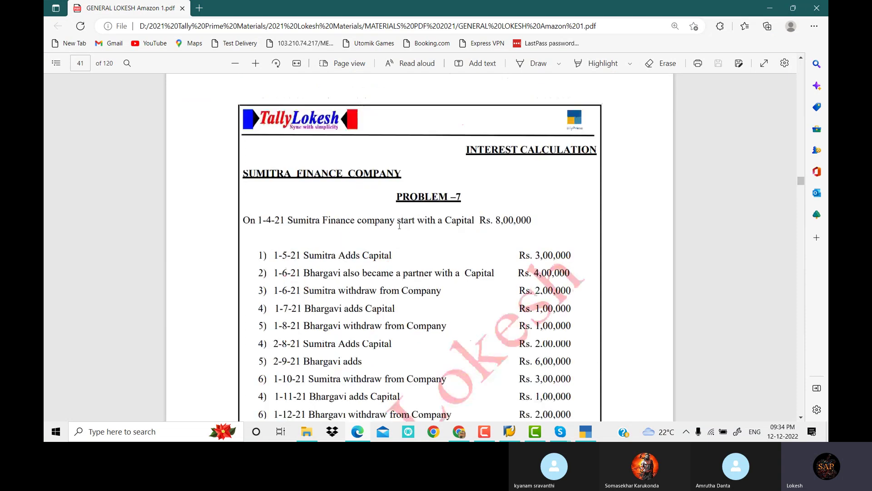
{"action": "scroll", "coordinate": [399, 225], "scroll_direction": "down", "scroll_amount": 15}
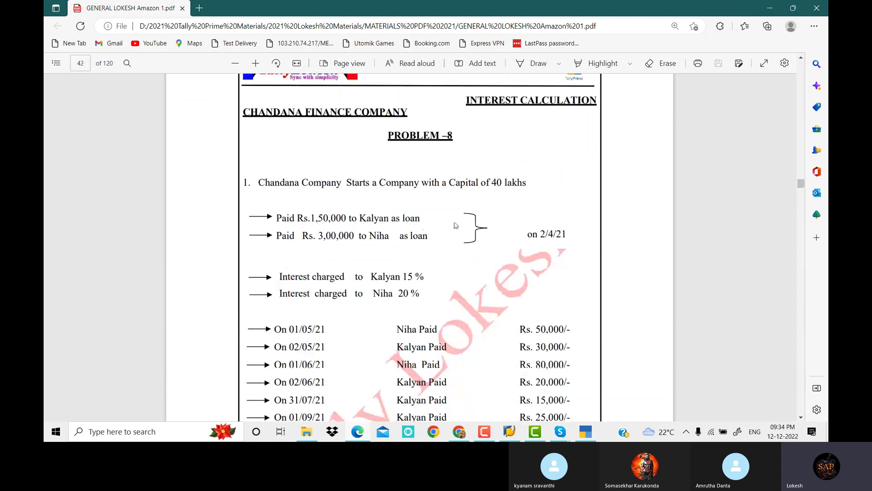
{"action": "left_click_drag", "start_coordinate": [361, 220], "coordinate": [421, 220]}
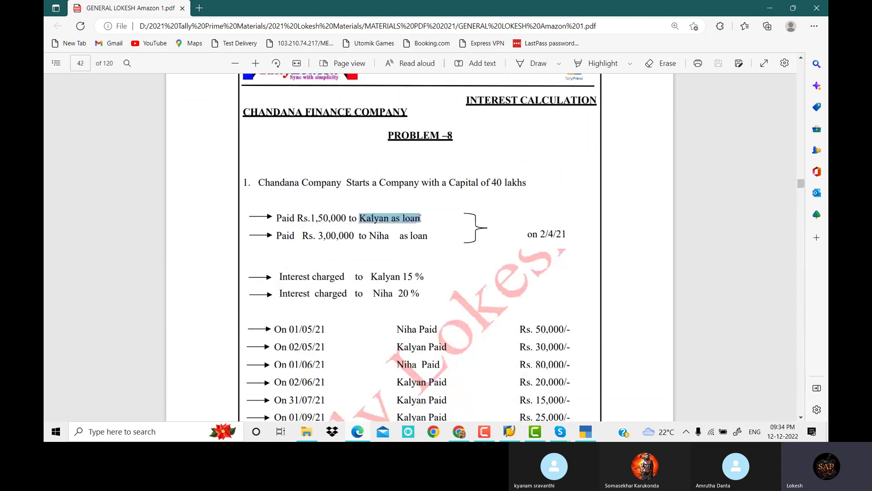
{"action": "left_click", "coordinate": [372, 235]}
{"action": "left_click_drag", "start_coordinate": [371, 235], "coordinate": [441, 236]}
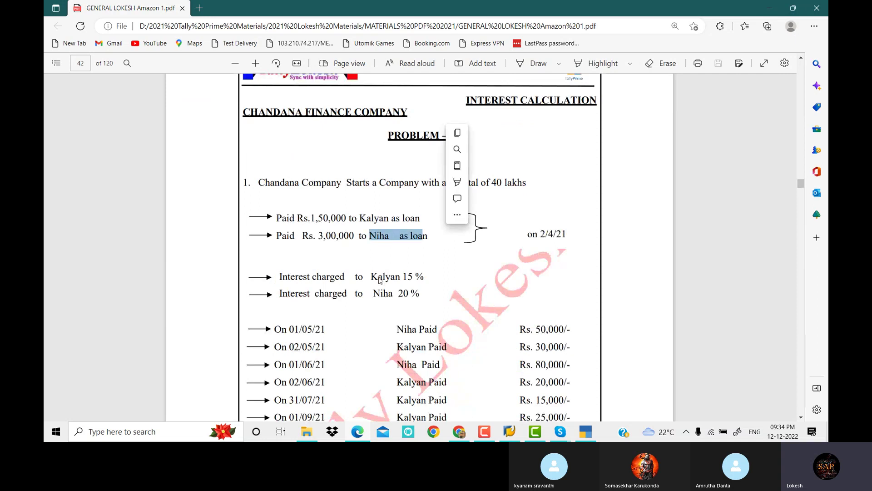
{"action": "left_click_drag", "start_coordinate": [372, 276], "coordinate": [423, 276]}
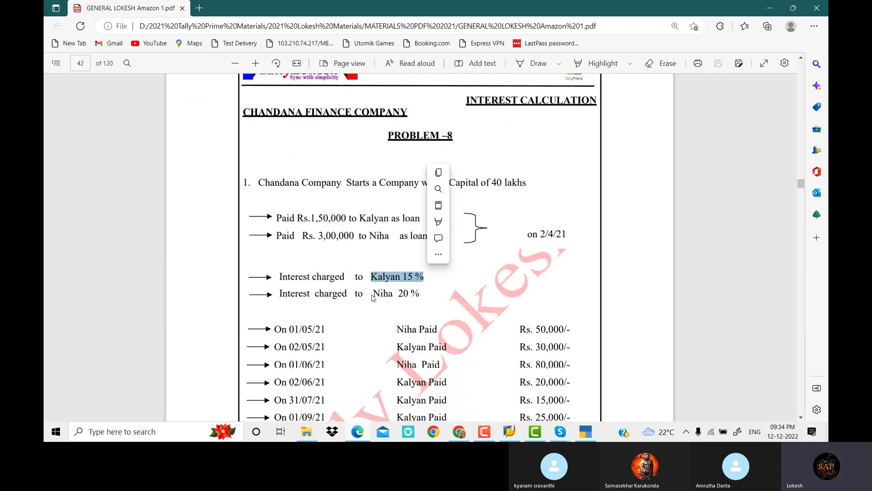
{"action": "left_click_drag", "start_coordinate": [373, 293], "coordinate": [420, 291]}
{"action": "left_click_drag", "start_coordinate": [359, 219], "coordinate": [421, 220]}
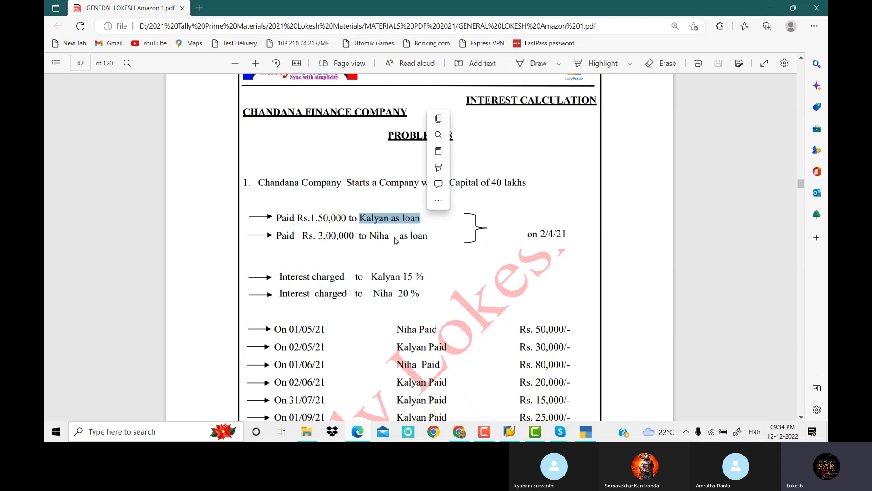
{"action": "left_click_drag", "start_coordinate": [360, 219], "coordinate": [429, 232]}
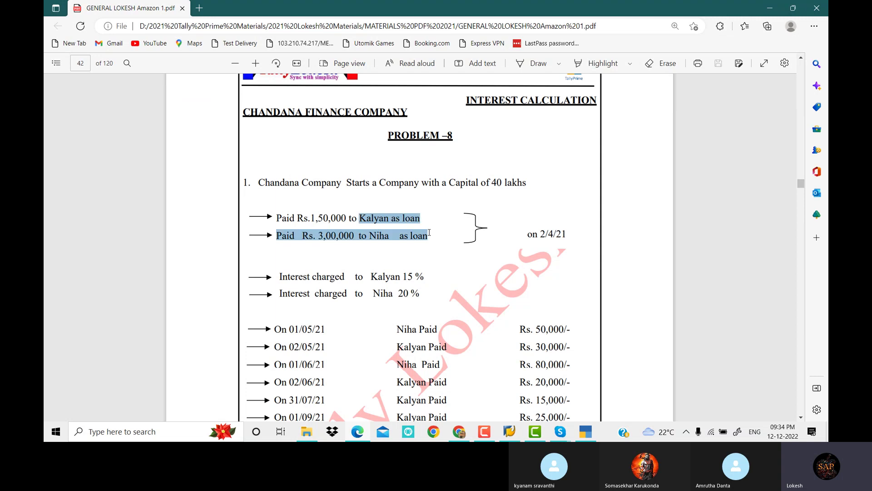
{"action": "left_click", "coordinate": [409, 180]}
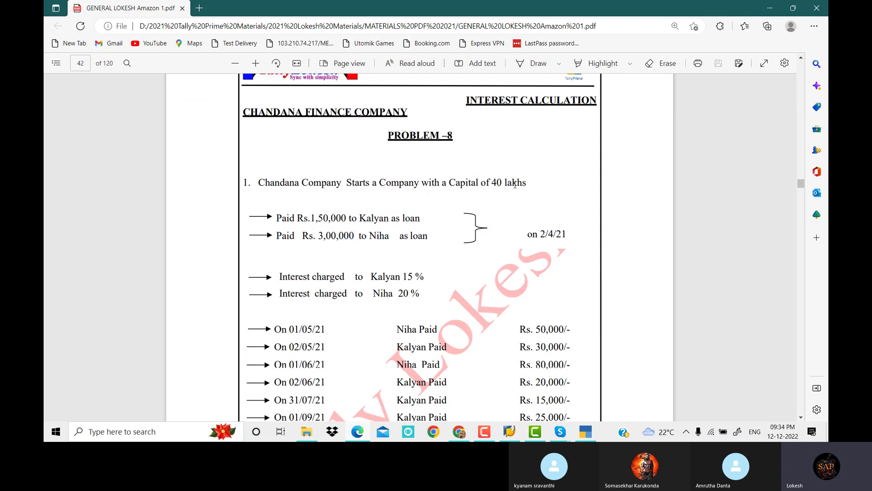
- Switch back to TallyPrime, leave the interest reports and open ledger creation from the Gateway of Tally
{"action": "left_click", "coordinate": [589, 432]}
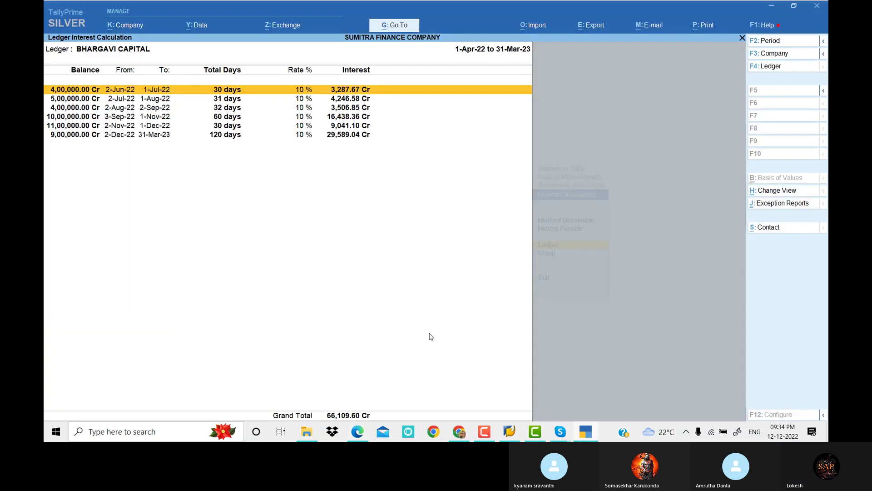
{"action": "key", "text": "Escape"}
{"action": "key", "text": "Escape"}
{"action": "key", "text": "Escape"}
{"action": "key", "text": "Escape"}
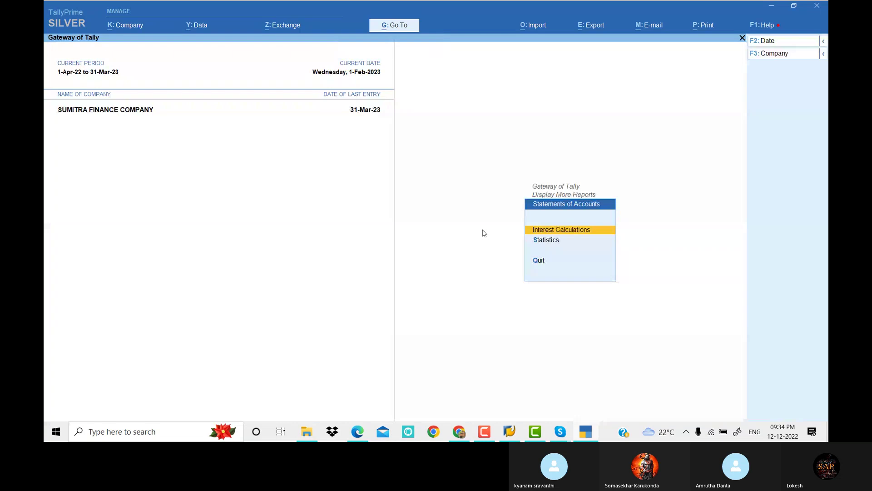
{"action": "key", "text": "c"}
{"action": "key", "text": "Down"}
{"action": "key", "text": "Return"}
- Create a ledger named Capital under Capital Account, leaving interest calculation off, and save it
{"action": "type", "text": "Capital"}
{"action": "key", "text": "Return"}
{"action": "key", "text": "Return"}
{"action": "type", "text": "Ca"}
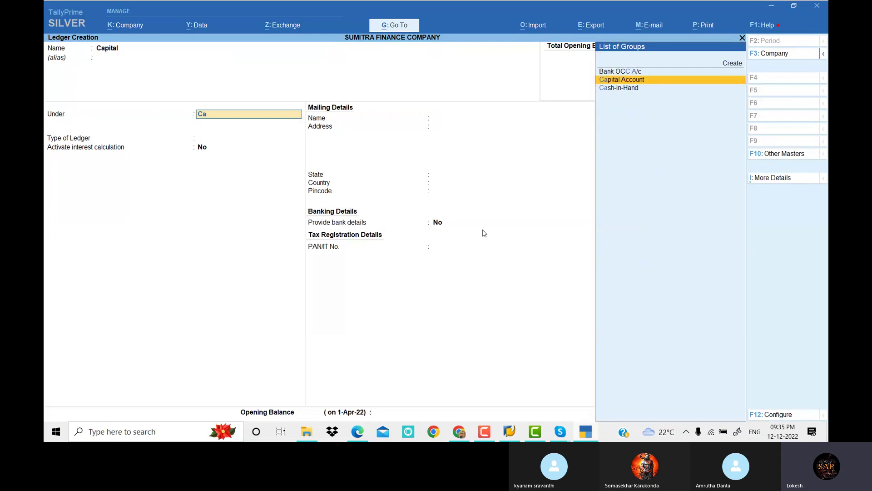
{"action": "key", "text": "Return"}
{"action": "key", "text": "Return"}
{"action": "key", "text": "Return"}
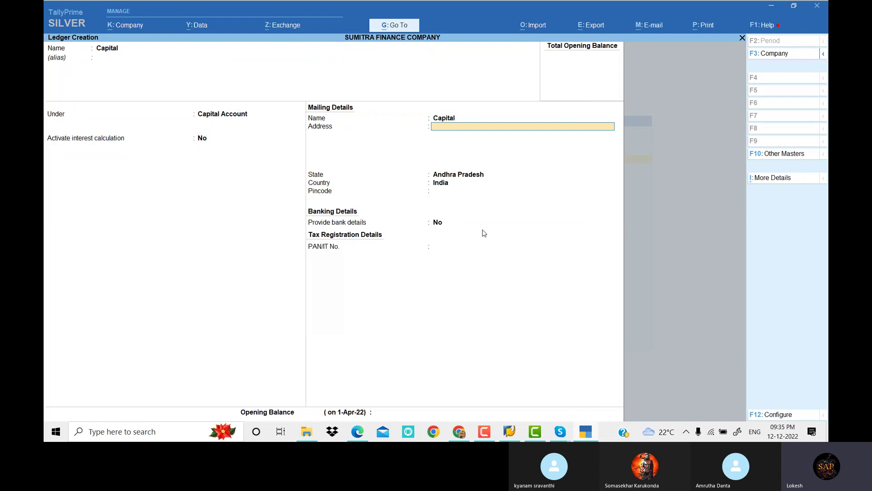
{"action": "key", "text": "Return"}
{"action": "key", "text": "Return"}
{"action": "key", "text": "ctrl+a"}
- Name a new ledger for the first borrower's loan, group it under Loans & Advances (Asset), and activate interest calculation
{"action": "key", "text": "alt+Tab"}
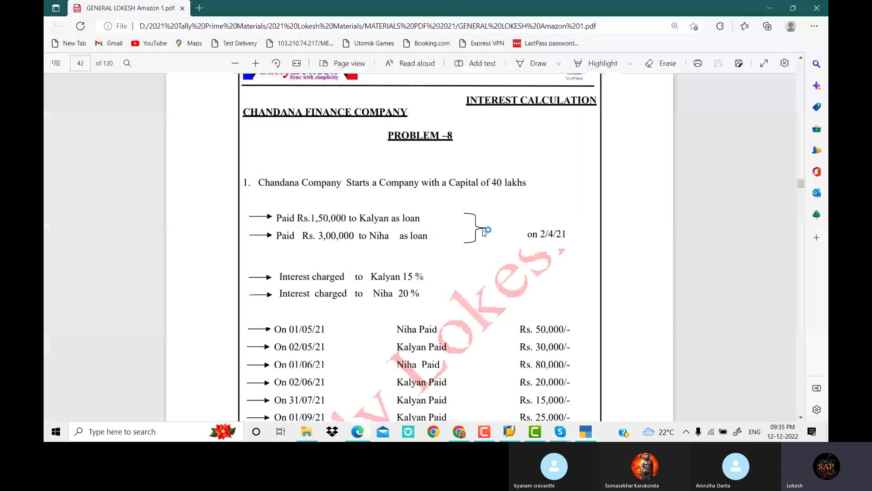
{"action": "key", "text": "alt+Tab"}
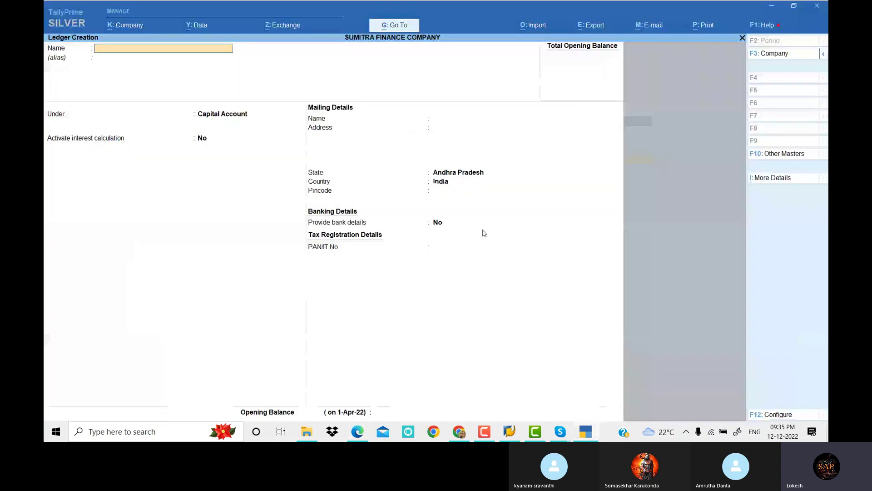
{"action": "type", "text": "Kalyan Loan"}
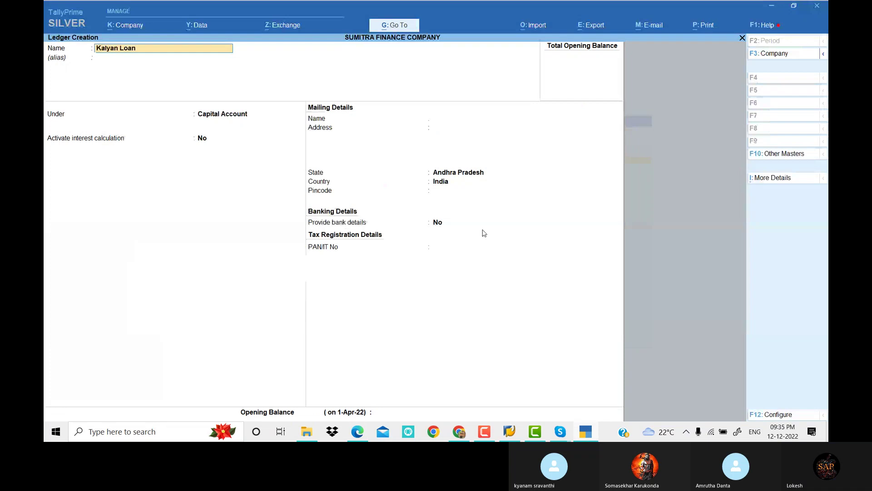
{"action": "key", "text": "Return"}
{"action": "key", "text": "Return"}
{"action": "type", "text": "Lo"}
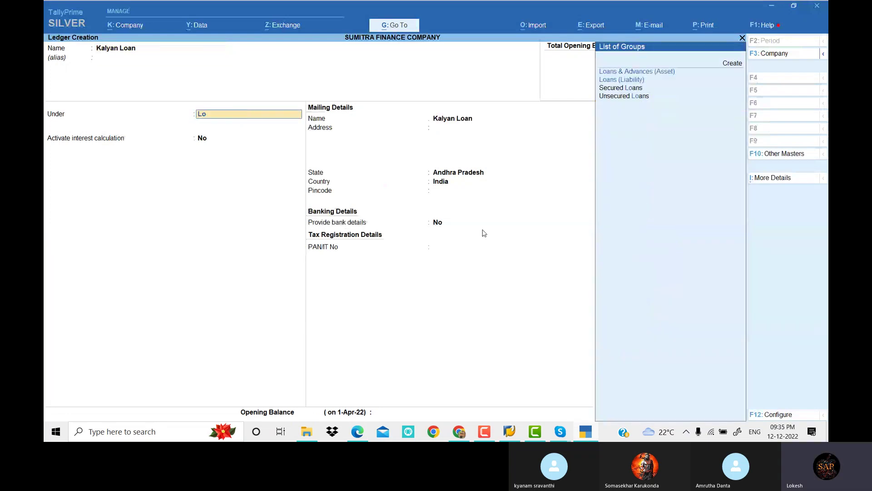
{"action": "key", "text": "Return"}
{"action": "type", "text": "y"}
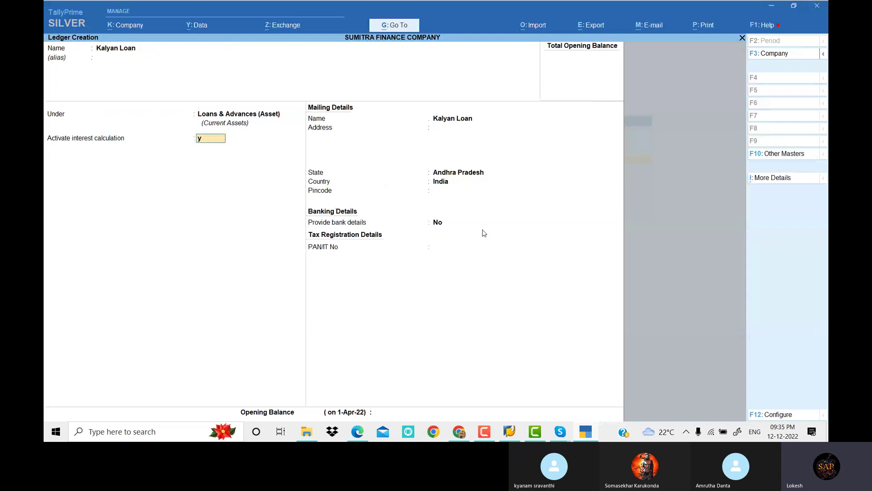
{"action": "key", "text": "Return"}
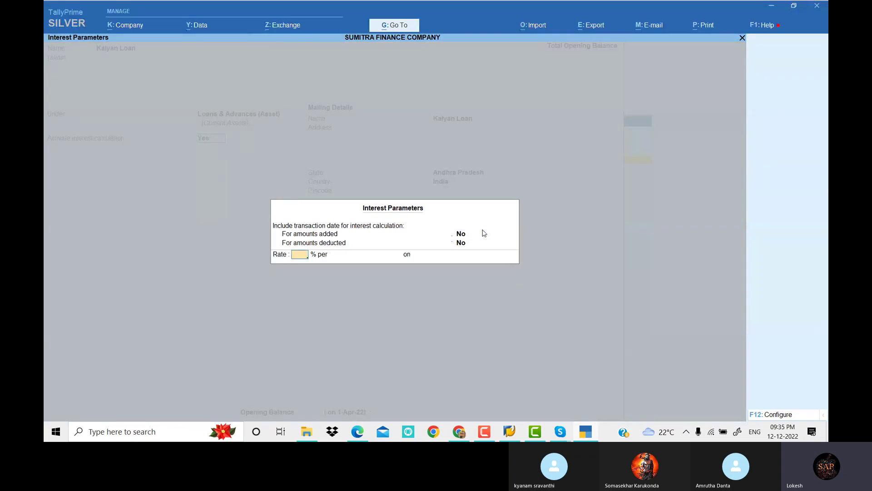
- Set the loan ledger's interest rate to 15% per 30-Day Month, save the ledger, and return to the problem PDF
{"action": "key", "text": "alt+Tab"}
{"action": "key", "text": "alt+Tab"}
{"action": "type", "text": "15"}
{"action": "key", "text": "Return"}
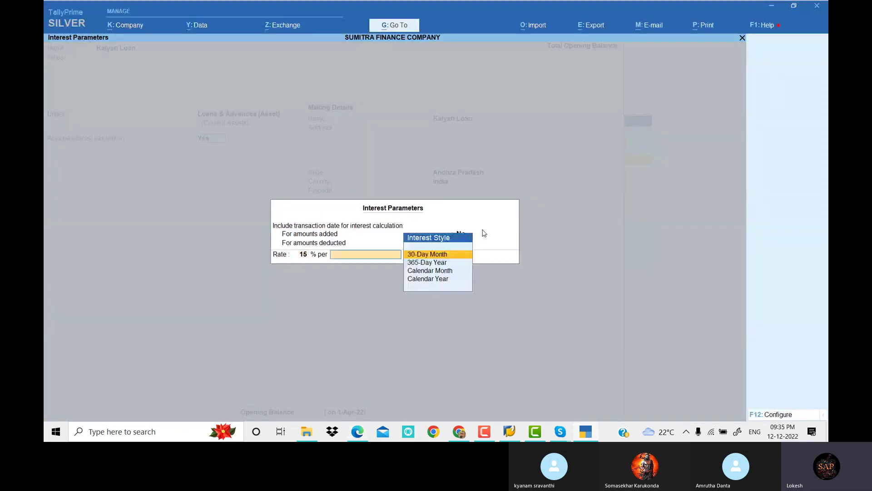
{"action": "key", "text": "Return"}
{"action": "key", "text": "Return"}
{"action": "key", "text": "Return"}
{"action": "key", "text": "Return"}
{"action": "key", "text": "Return"}
{"action": "key", "text": "Return"}
{"action": "key", "text": "Return"}
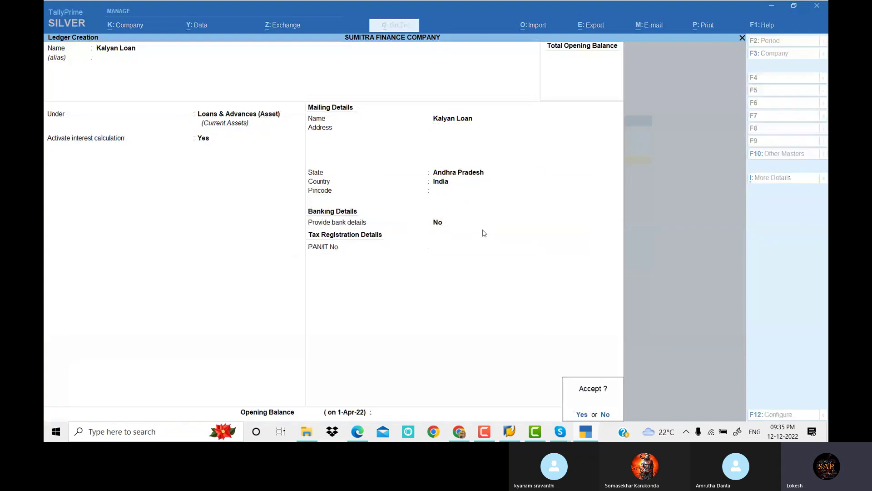
{"action": "key", "text": "Return"}
{"action": "key", "text": "alt+Tab"}
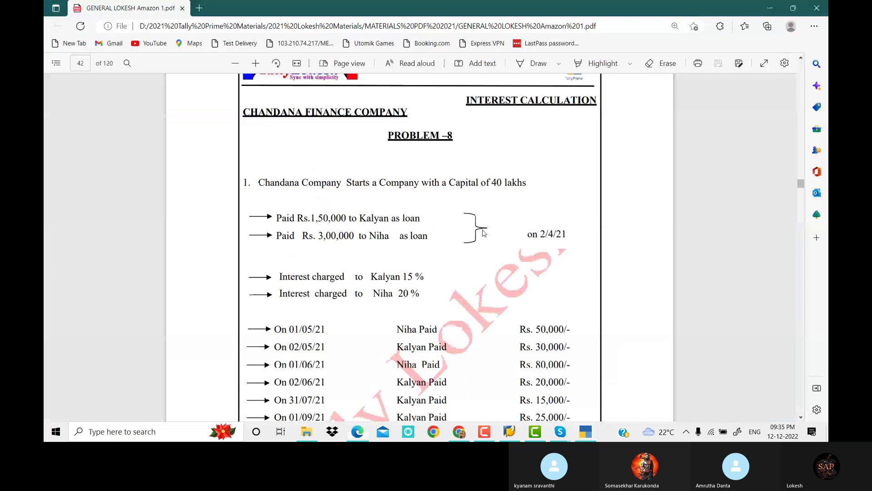
- Switch to TallyPrime, name a ledger for the second borrower's loan under Loans & Advances (Asset), and activate interest calculation
{"action": "key", "text": "alt+Tab"}
{"action": "type", "text": "Niha Loan"}
{"action": "key", "text": "Return"}
{"action": "key", "text": "Return"}
{"action": "key", "text": "y"}
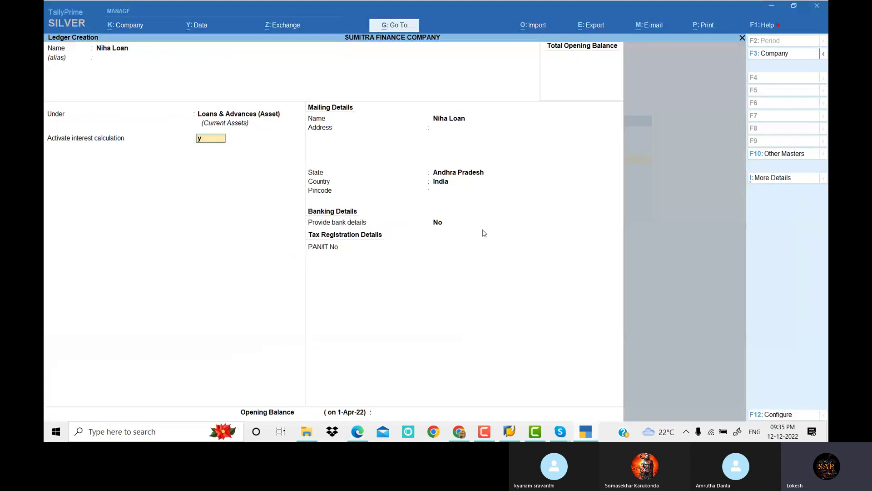
{"action": "key", "text": "Return"}
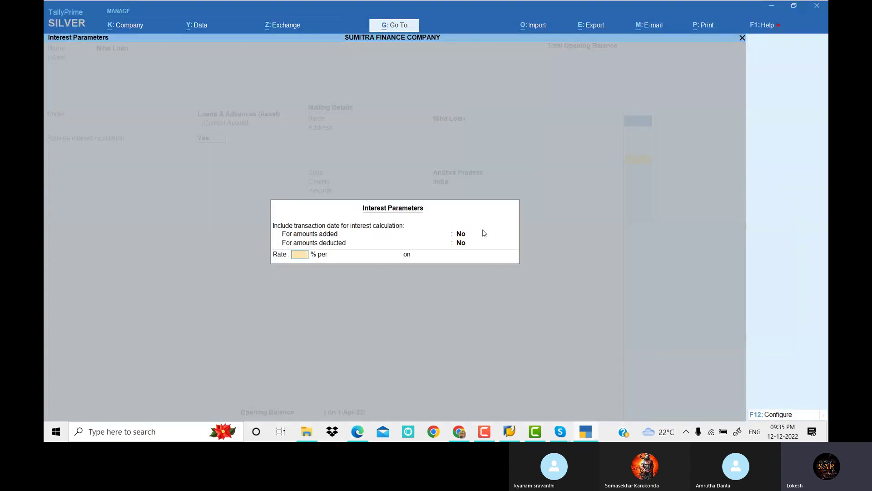
- Check the second borrower's rate in the problem PDF, enter 20% in the interest parameters, and save the loan ledger
{"action": "key", "text": "alt+Tab"}
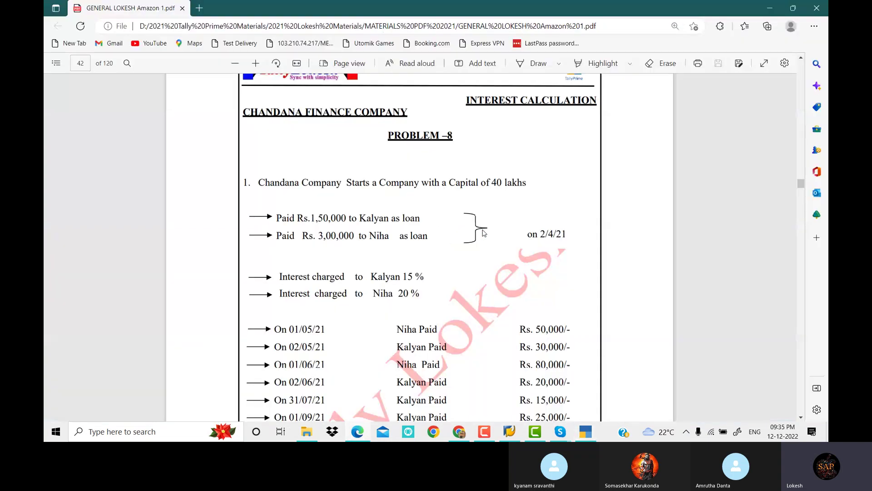
{"action": "key", "text": "alt+Tab"}
{"action": "key", "text": "Down"}
{"action": "key", "text": "Return"}
{"action": "key", "text": "Return"}
{"action": "key", "text": "Return"}
{"action": "key", "text": "Return"}
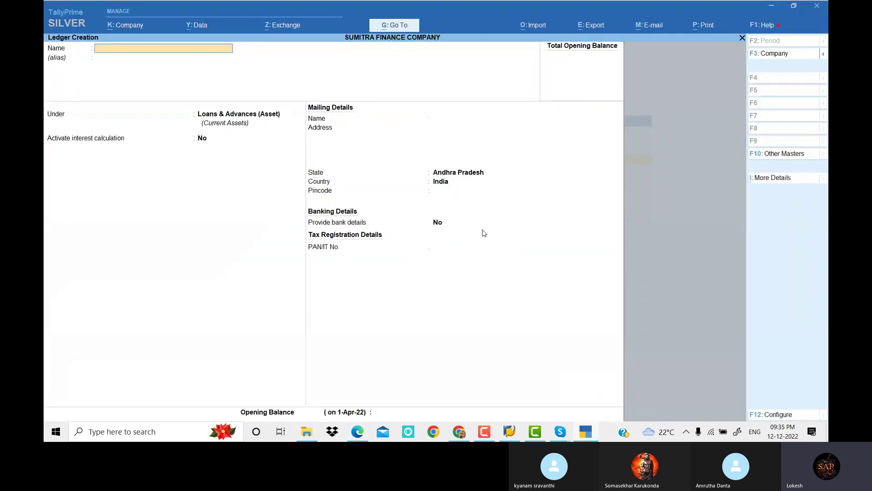
- Leave ledger creation and open receipt voucher entry from the Gateway of Tally
{"action": "key", "text": "Escape"}
{"action": "key", "text": "Return"}
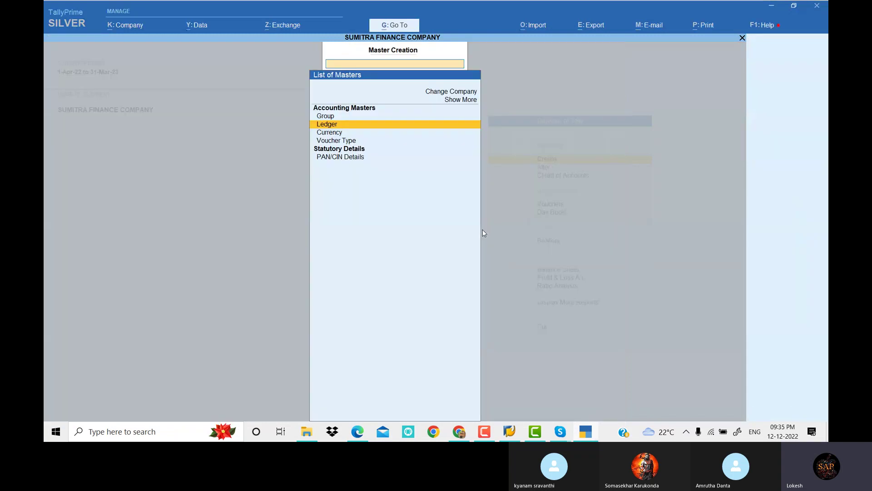
{"action": "key", "text": "Escape"}
{"action": "key", "text": "Down"}
{"action": "key", "text": "Down"}
{"action": "key", "text": "Down"}
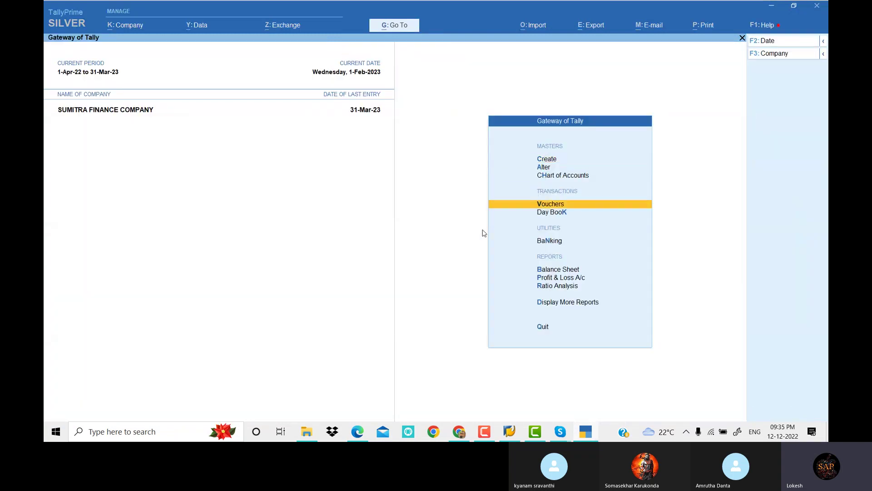
{"action": "key", "text": "Return"}
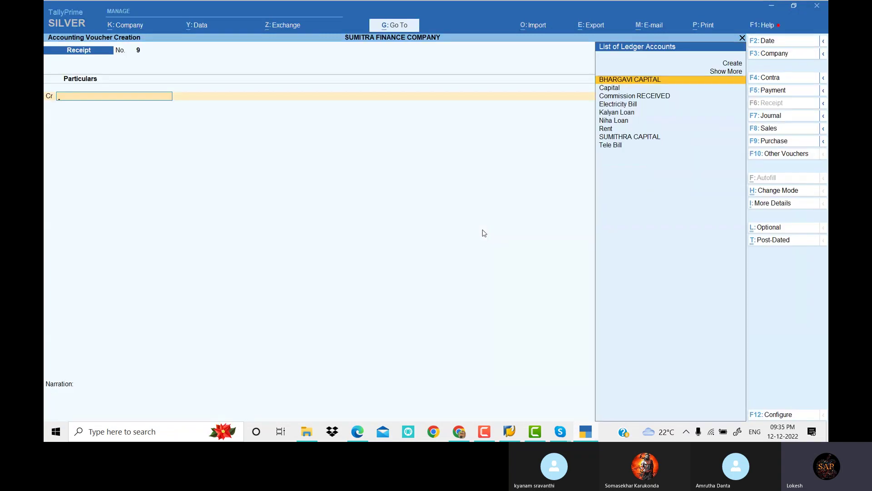
- Check the capital amount in the PDF, then fill the receipt voucher by crediting Capital with 40,00,000 and debiting Cash
{"action": "key", "text": "alt+Tab"}
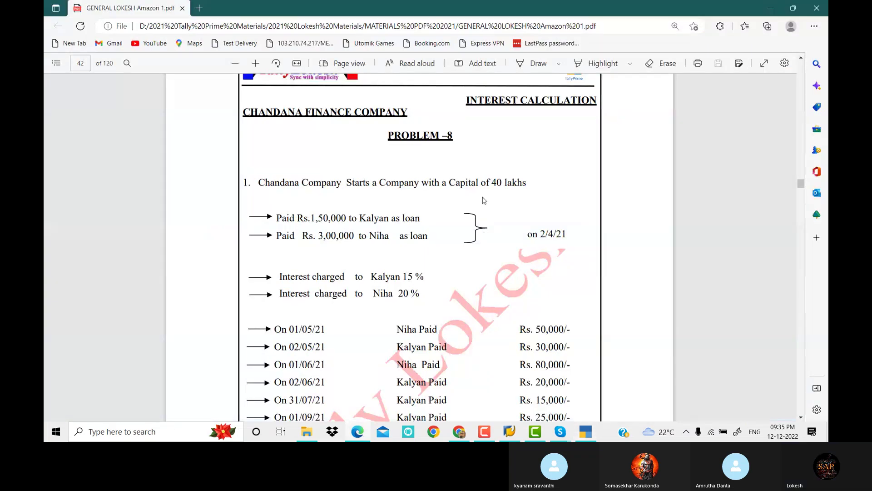
{"action": "key", "text": "alt+Tab"}
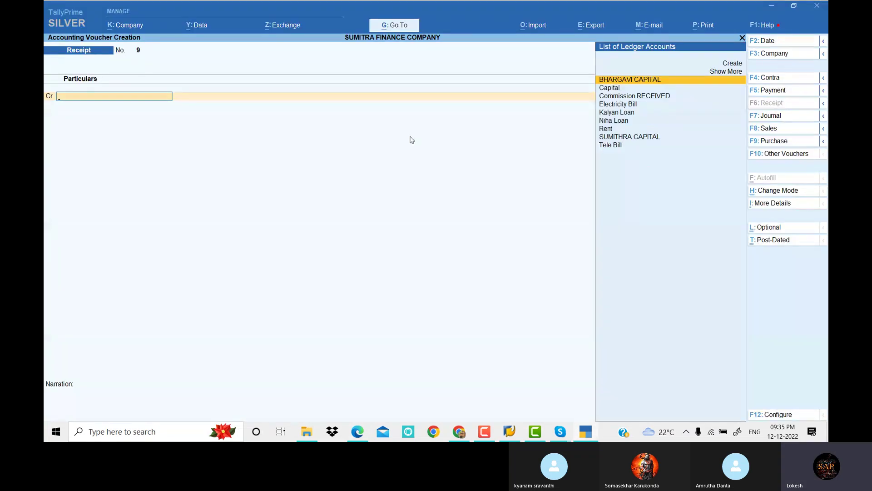
{"action": "type", "text": "ca"}
{"action": "key", "text": "Return"}
{"action": "type", "text": "40"}
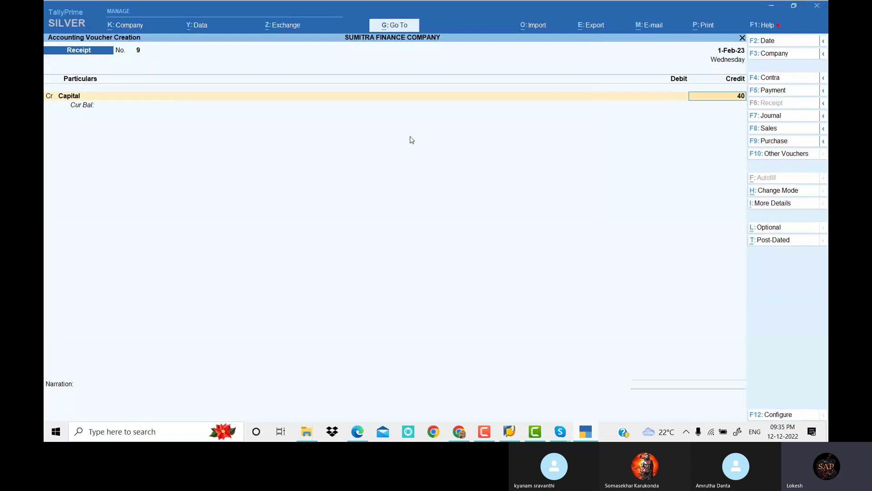
{"action": "type", "text": "00000"}
{"action": "key", "text": "Return"}
{"action": "key", "text": "Down"}
{"action": "key", "text": "Down"}
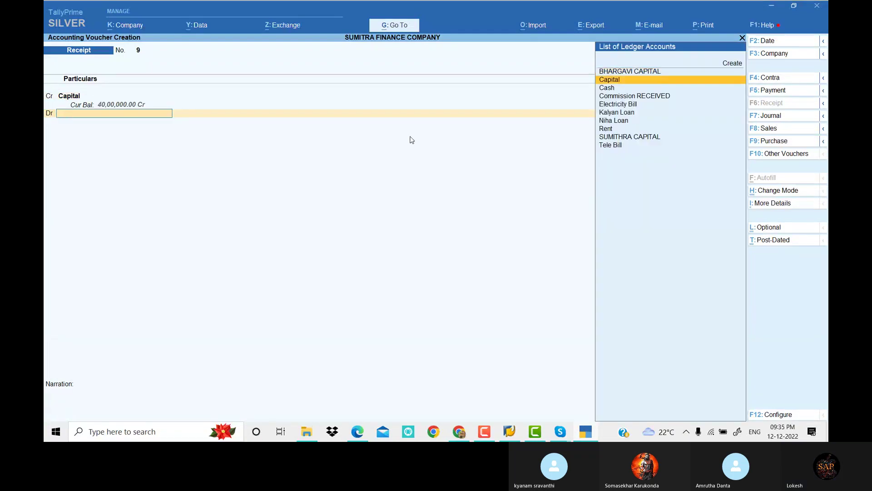
{"action": "key", "text": "Return"}
{"action": "key", "text": "Return"}
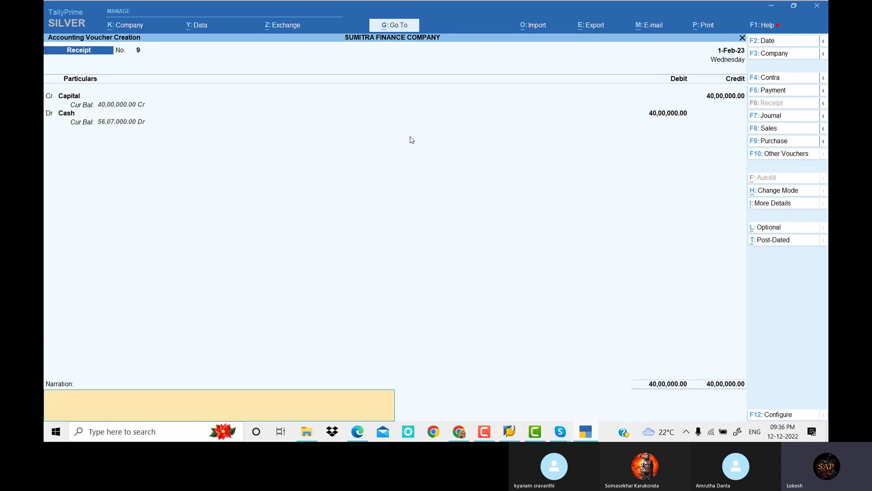
- Set the capital receipt's voucher date to 1-4 and save the voucher
{"action": "left_click", "coordinate": [785, 56]}
{"action": "type", "text": "1-"}
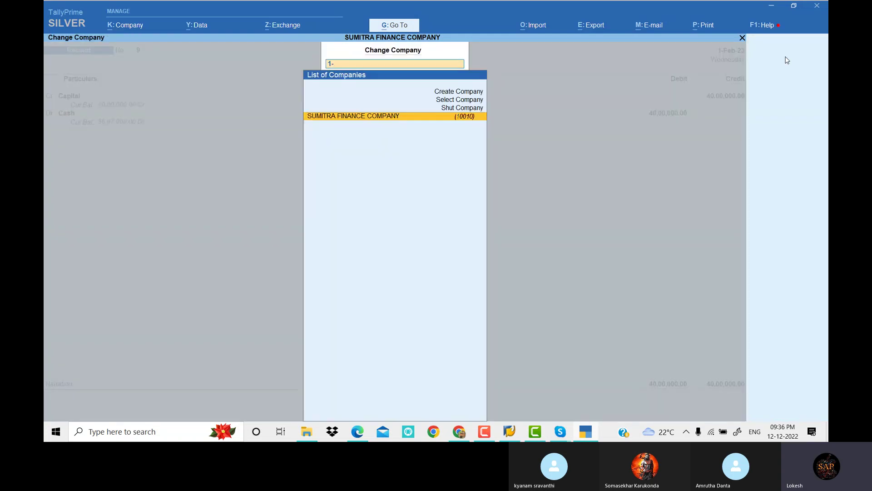
{"action": "key", "text": "BackSpace"}
{"action": "key", "text": "BackSpace"}
{"action": "key", "text": "Escape"}
{"action": "left_click", "coordinate": [775, 39]}
{"action": "type", "text": "1-4"}
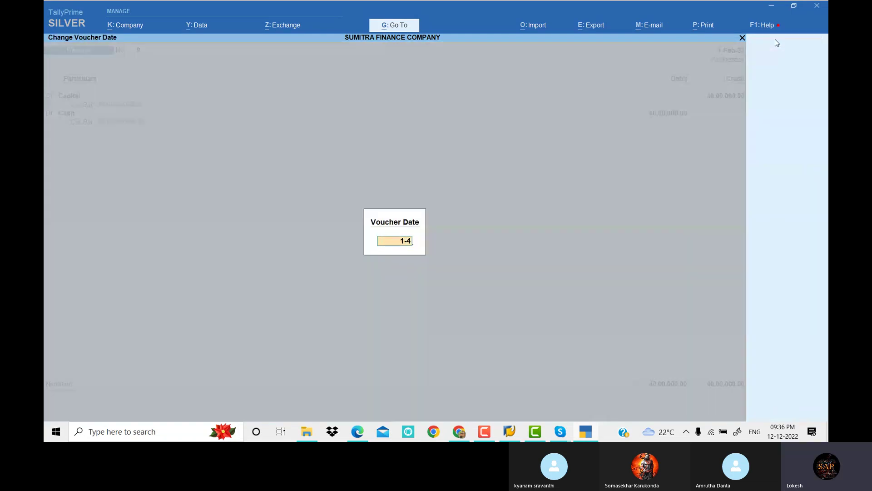
{"action": "key", "text": "Return"}
{"action": "key", "text": "Return"}
{"action": "key", "text": "Return"}
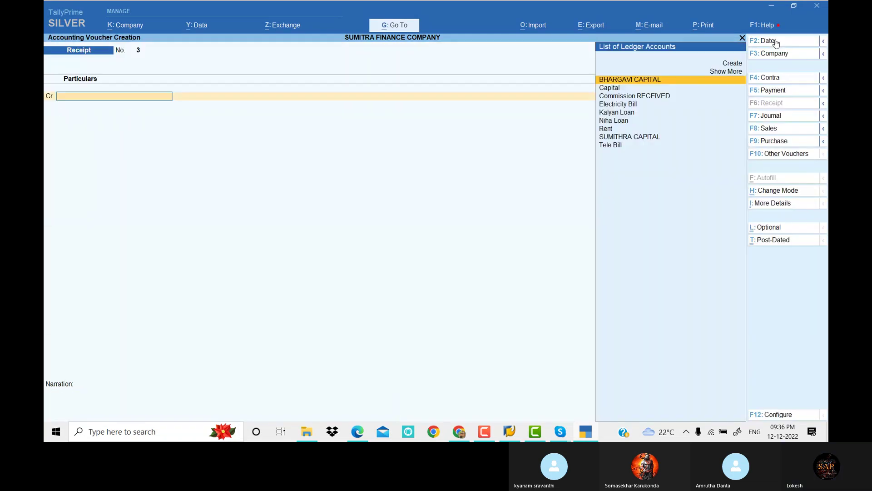
- Review Problem 8's loan payments and dated repayment schedule in the PDF
{"action": "key", "text": "alt+Tab"}
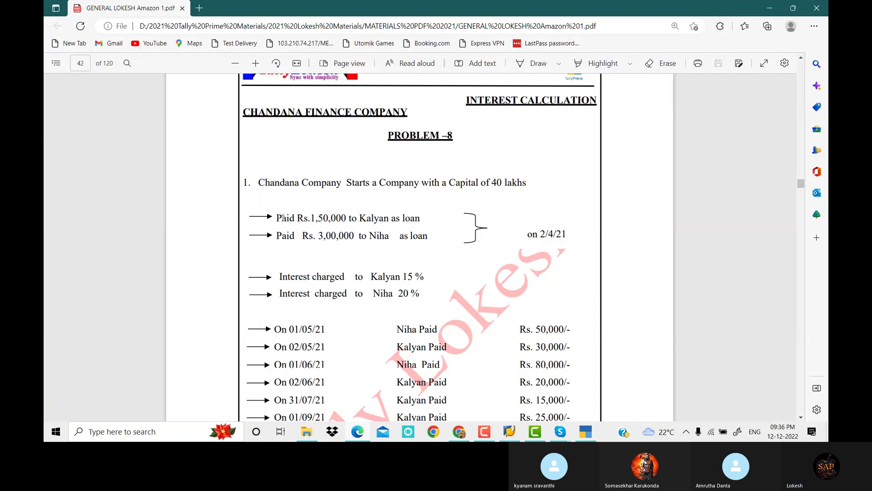
{"action": "left_click_drag", "start_coordinate": [276, 218], "coordinate": [428, 235]}
{"action": "scroll", "coordinate": [430, 241], "scroll_direction": "down", "scroll_amount": 1}
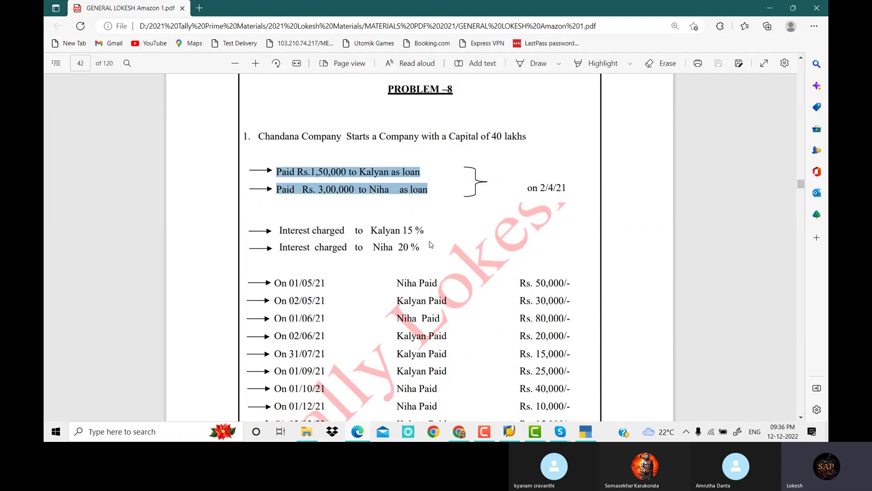
{"action": "scroll", "coordinate": [430, 244], "scroll_direction": "down", "scroll_amount": 1}
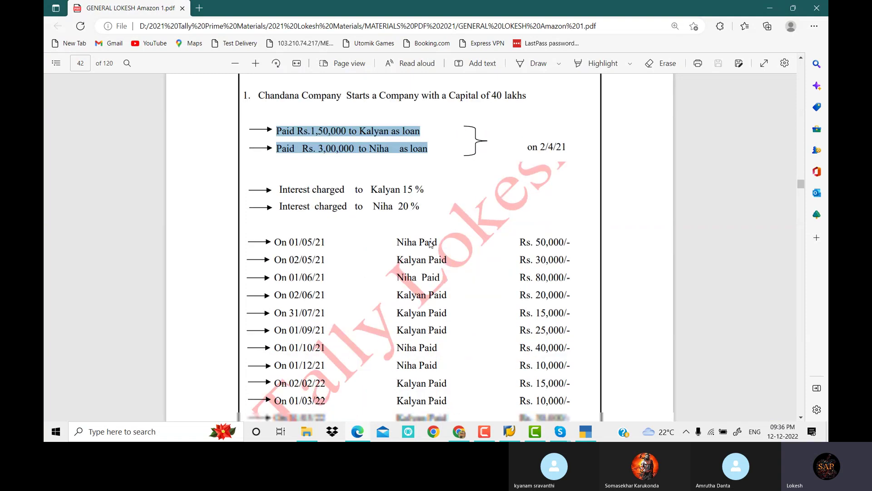
{"action": "scroll", "coordinate": [430, 244], "scroll_direction": "down", "scroll_amount": 1}
{"action": "left_click_drag", "start_coordinate": [274, 218], "coordinate": [571, 394]}
{"action": "left_click_drag", "start_coordinate": [331, 107], "coordinate": [362, 125]}
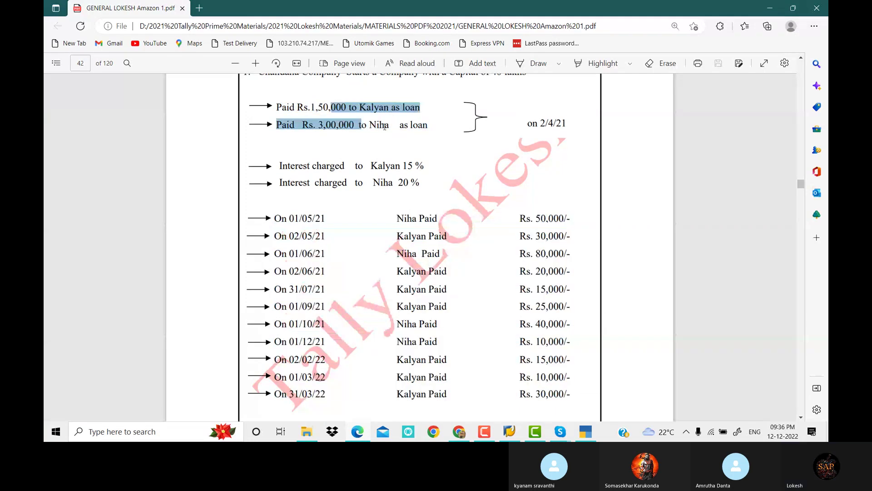
- In TallyPrime, date a payment voucher 2-4-2022, debit the first borrower's loan with 1,50,000, and add a second debit line
{"action": "key", "text": "alt+Tab"}
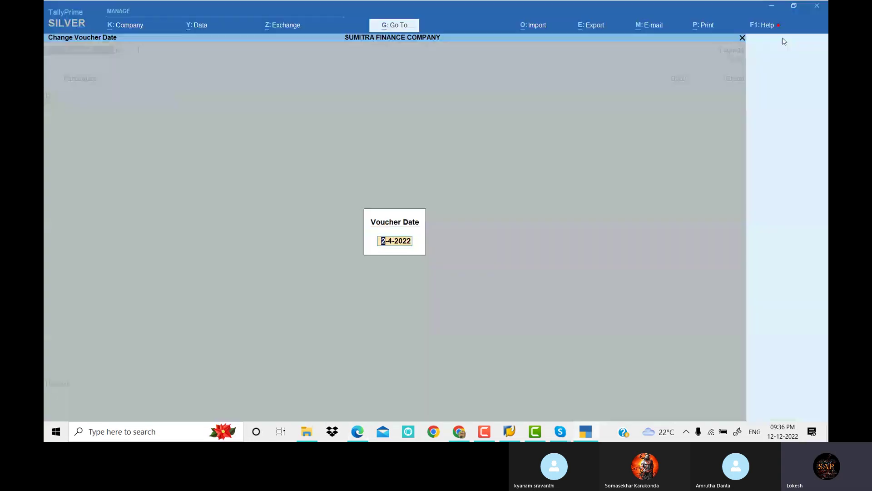
{"action": "key", "text": "Return"}
{"action": "type", "text": "K"}
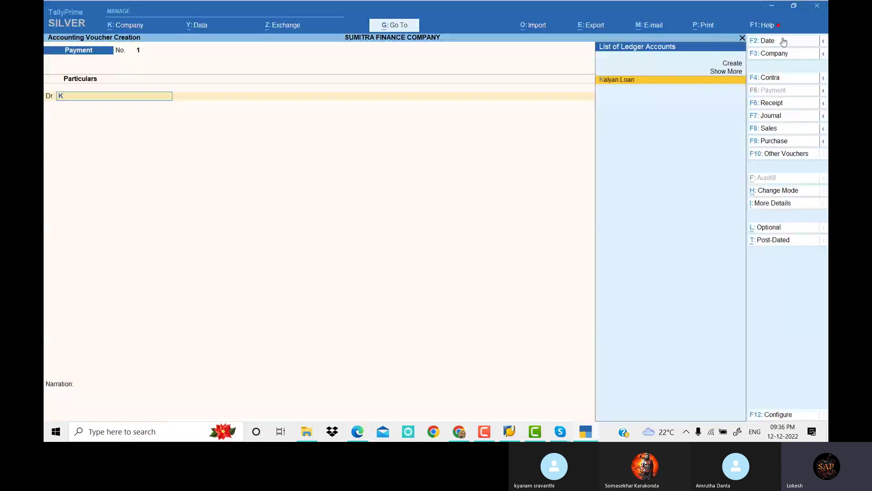
{"action": "key", "text": "Return"}
{"action": "type", "text": "150000"}
{"action": "key", "text": "Return"}
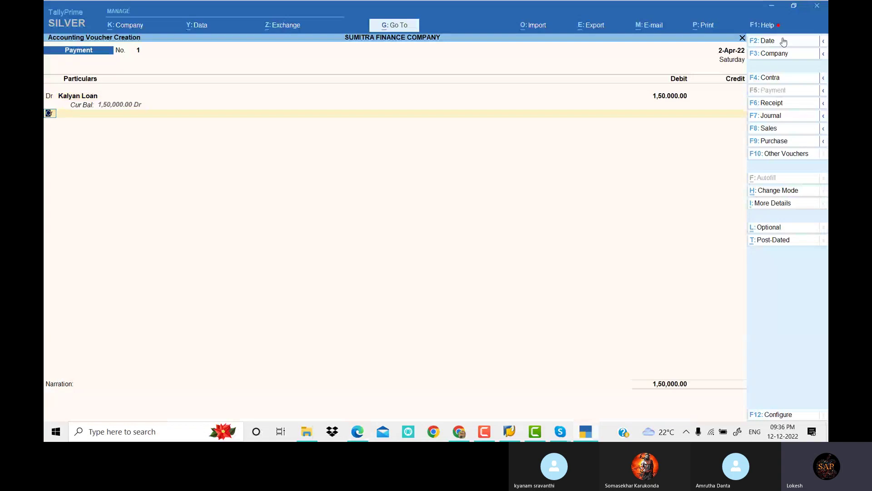
{"action": "type", "text": "d"}
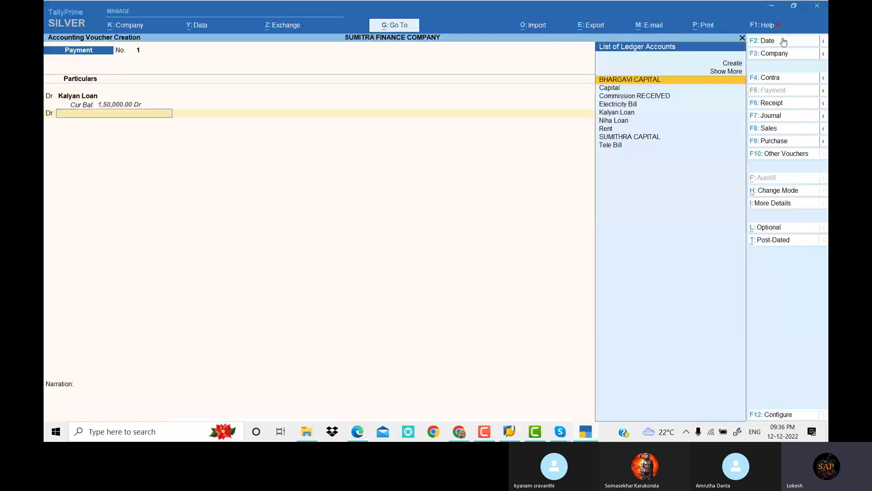
- Check the PDF, debit the second borrower's loan with 3,00,000, credit Cash, and save the payment voucher
{"action": "key", "text": "alt+Tab"}
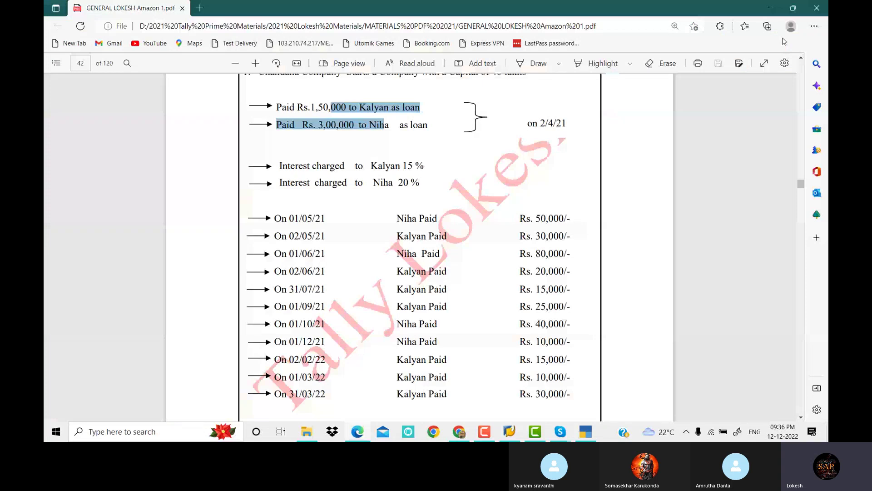
{"action": "key", "text": "alt+Tab"}
{"action": "type", "text": "300000"}
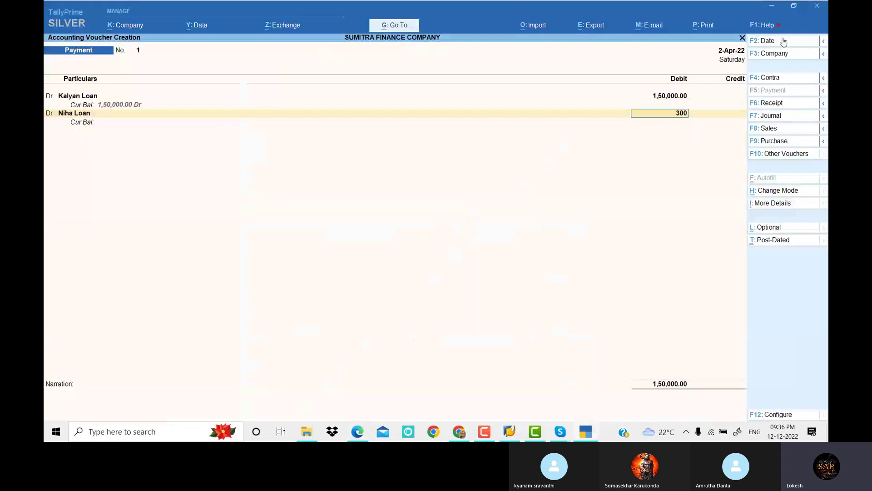
{"action": "key", "text": "Return"}
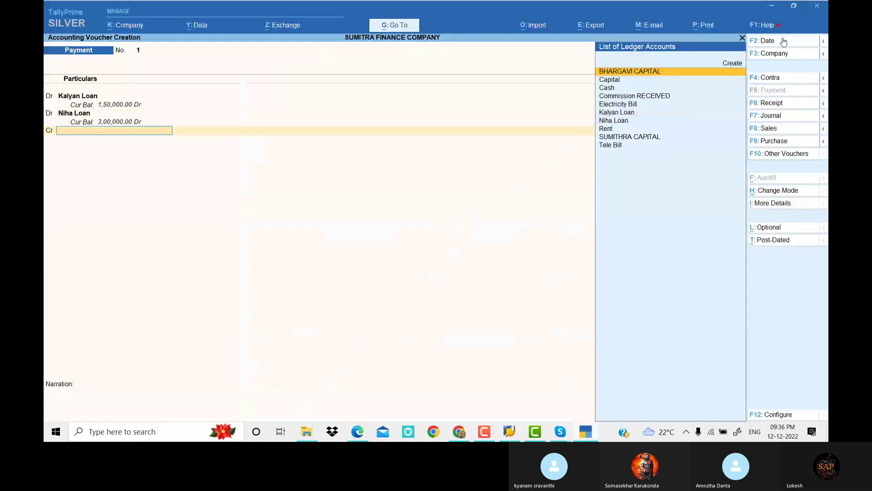
- Check the first repayment in the PDF and enter it as a 1-May-22 receipt crediting the second borrower's loan with 50,000
{"action": "key", "text": "alt+Tab"}
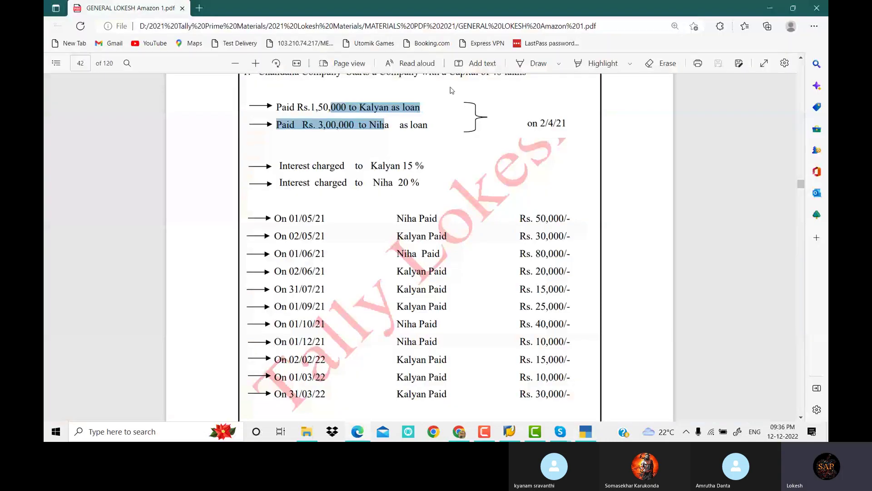
{"action": "key", "text": "alt+Tab"}
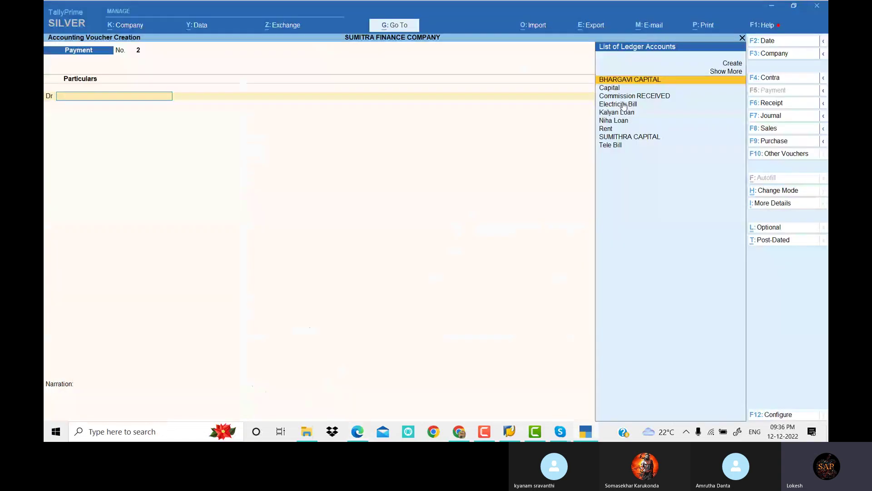
{"action": "left_click", "coordinate": [774, 44]}
{"action": "type", "text": "1-"}
{"action": "key", "text": "Return"}
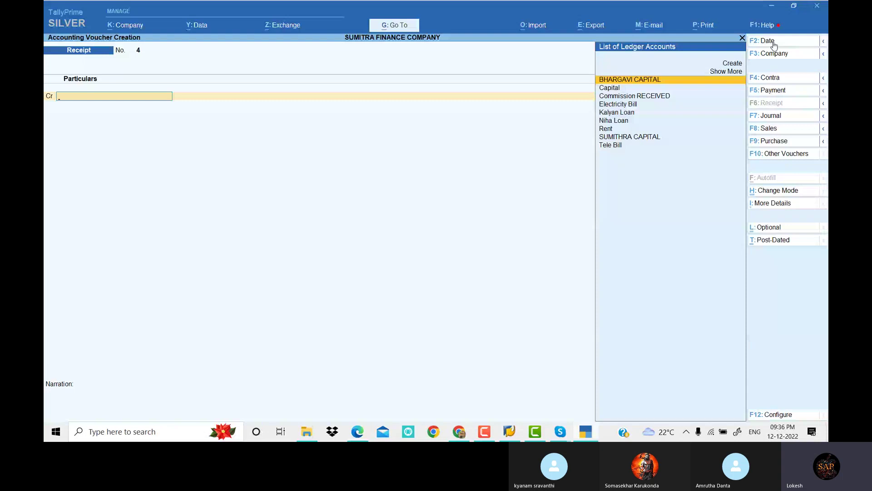
{"action": "key", "text": "alt+Tab"}
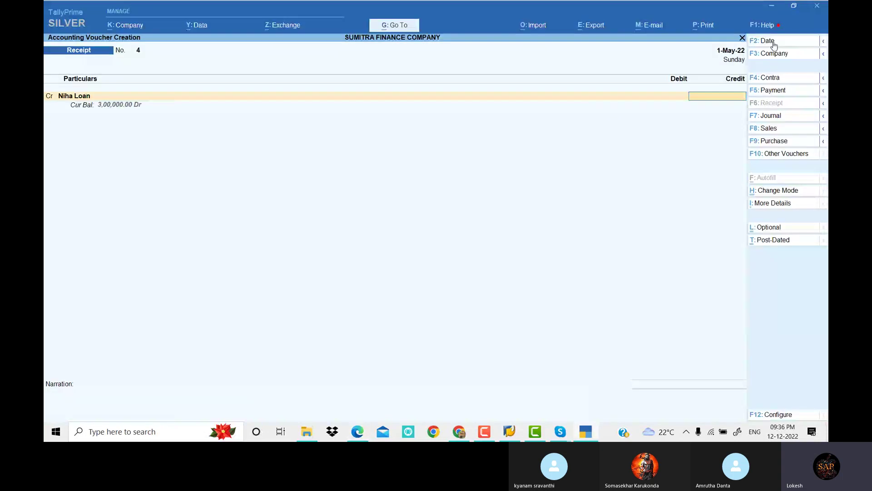
{"action": "key", "text": "alt+Tab"}
{"action": "key", "text": "alt+Tab"}
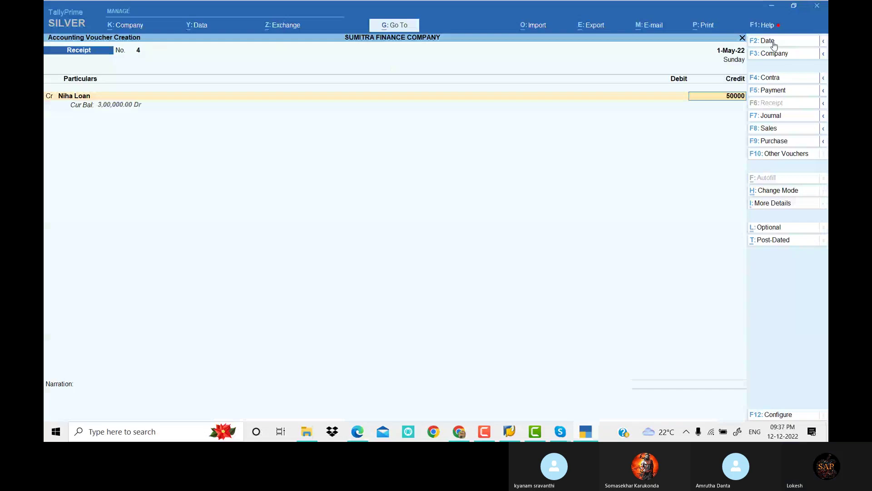
- Debit Cash with the 50,000 repayment and save the receipt voucher
{"action": "key", "text": "Return"}
{"action": "key", "text": "Return"}
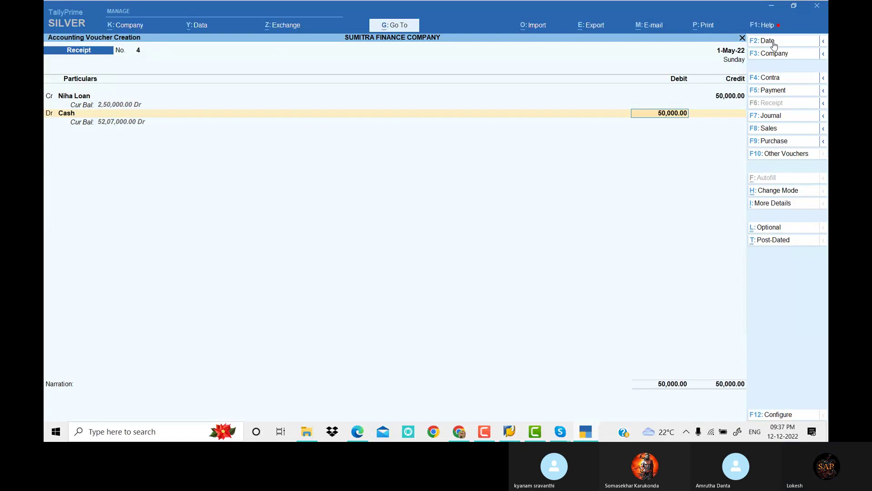
{"action": "key", "text": "Return"}
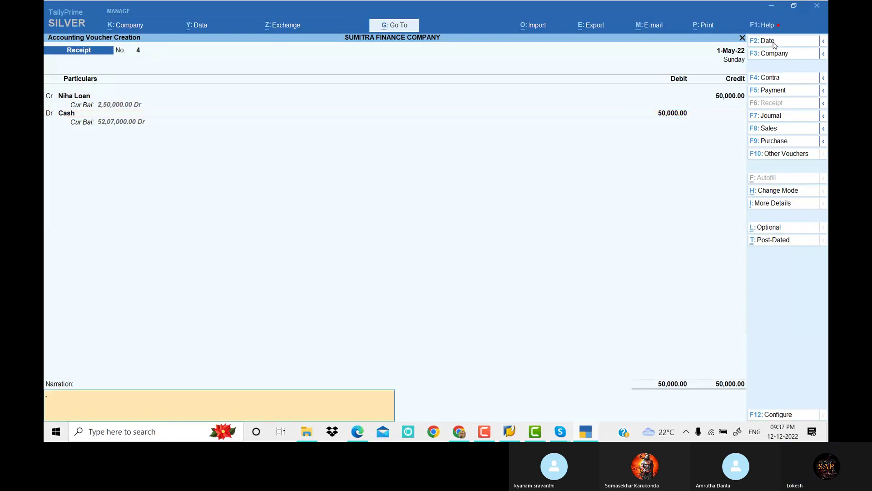
{"action": "key", "text": "Return"}
{"action": "key", "text": "Return"}
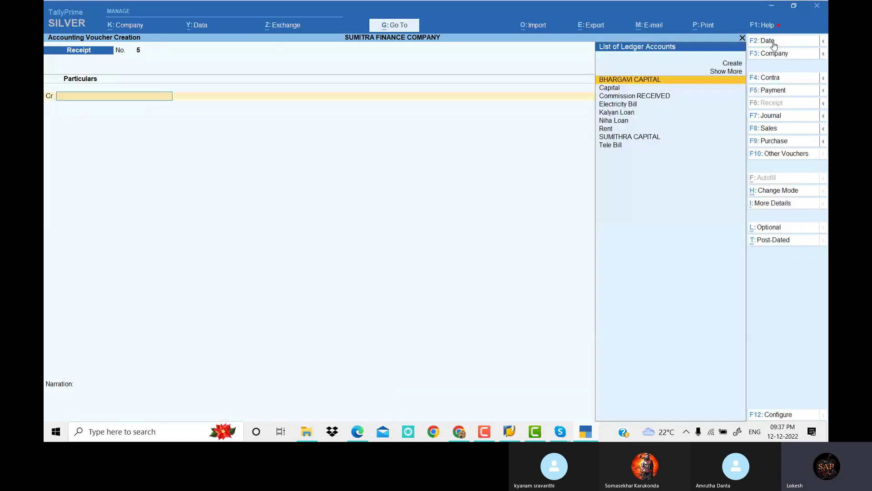
- Return to the problem PDF and look up the next repayment in the schedule
{"action": "key", "text": "alt+Tab"}
{"action": "left_click_drag", "start_coordinate": [396, 218], "coordinate": [448, 306]}
{"action": "left_click", "coordinate": [411, 236]}
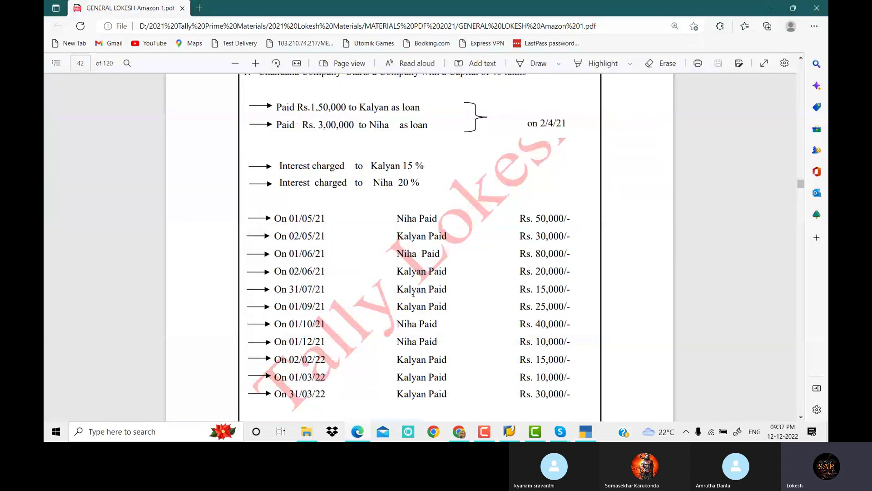
- Examine Problem 8's repayment schedule, closing question and answers in the PDF, and look back at Problem 7 on the preceding page
{"action": "scroll", "coordinate": [415, 296], "scroll_direction": "down", "scroll_amount": 3}
{"action": "scroll", "coordinate": [414, 295], "scroll_direction": "down", "scroll_amount": 5}
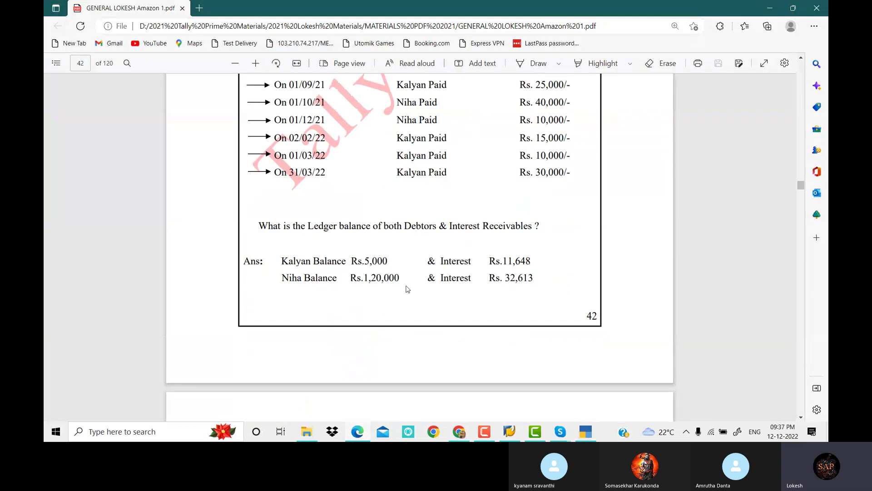
{"action": "scroll", "coordinate": [310, 254], "scroll_direction": "up", "scroll_amount": 7}
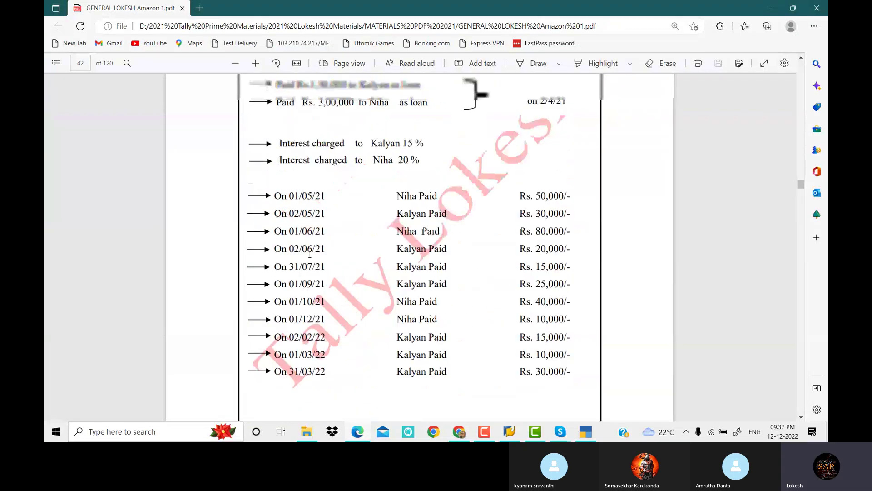
{"action": "scroll", "coordinate": [310, 254], "scroll_direction": "down", "scroll_amount": 19}
{"action": "left_click_drag", "start_coordinate": [280, 150], "coordinate": [539, 167]}
{"action": "scroll", "coordinate": [504, 212], "scroll_direction": "up", "scroll_amount": 5}
{"action": "scroll", "coordinate": [503, 212], "scroll_direction": "up", "scroll_amount": 20}
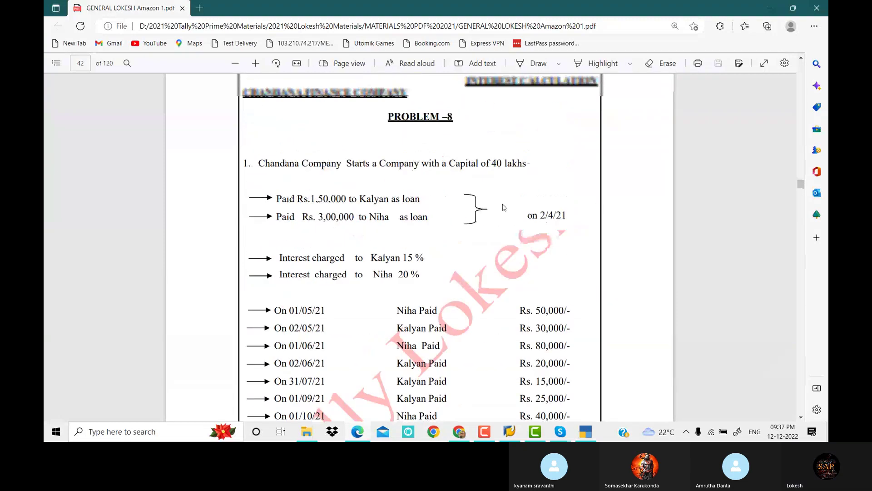
{"action": "scroll", "coordinate": [503, 202], "scroll_direction": "up", "scroll_amount": 15}
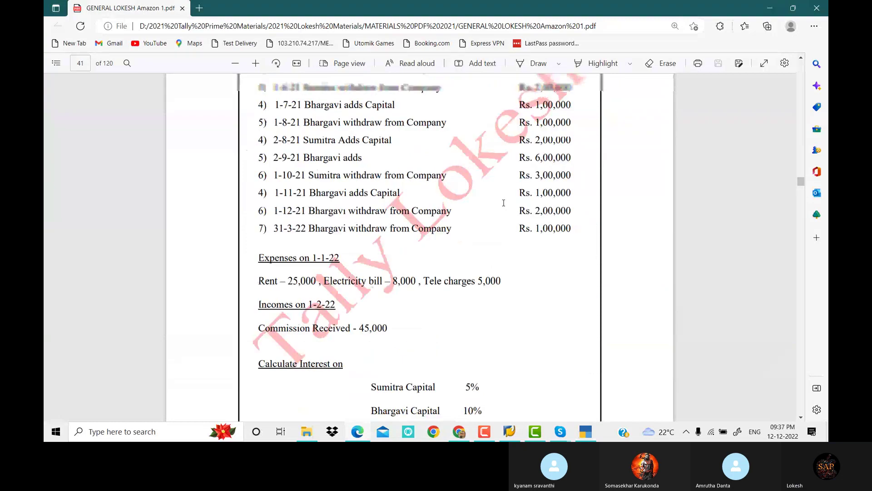
- Switch to the Skype group call window
{"action": "mouse_move", "coordinate": [561, 434]}
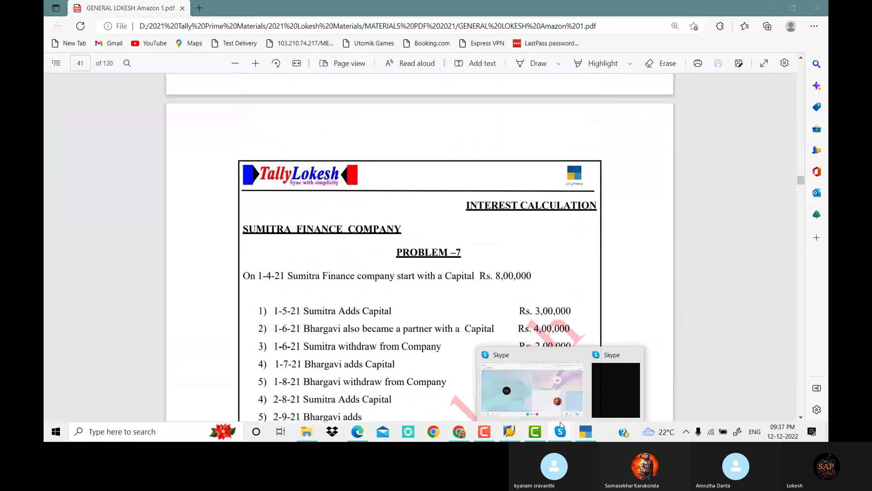
{"action": "left_click", "coordinate": [557, 405]}
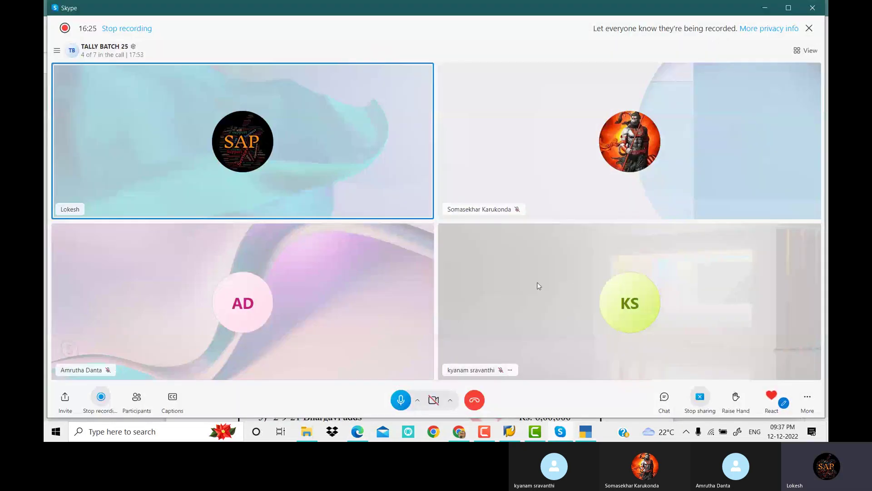